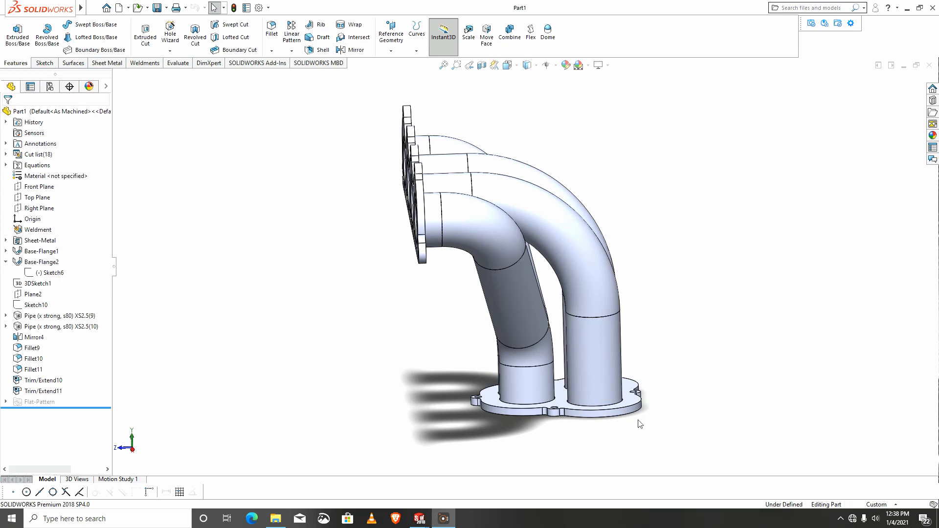
- Examine the finished exhaust manifold from several angles, including its four-port flange, bent pipes and base flange
mouse_move(640, 424)
middle_mouse_down()
mouse_move(703, 430)
mouse_move(677, 419)
mouse_move(655, 425)
middle_mouse_up()
scroll(524, 282, "down", 3)
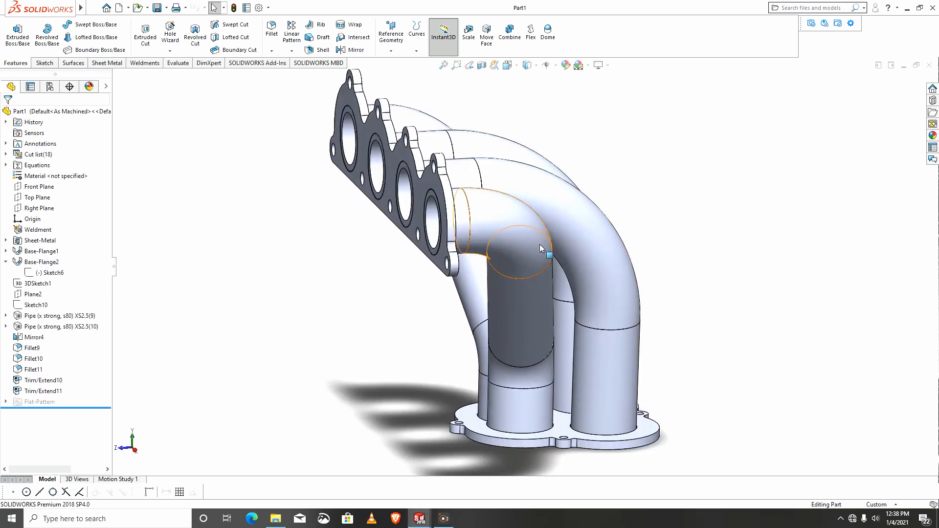
middle_click_drag(524, 282, 678, 288)
scroll(504, 283, "up", 3)
scroll(510, 260, "down", 2)
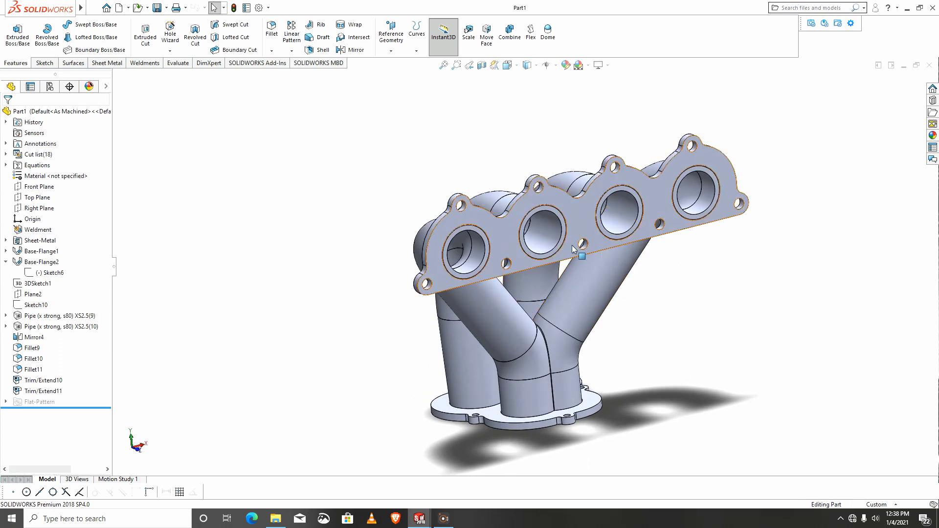
left_click(583, 210)
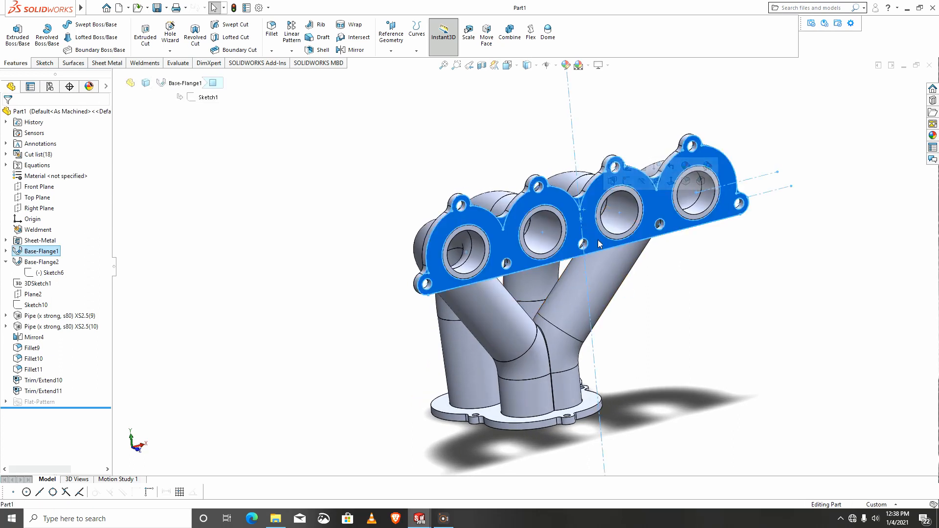
left_click(657, 313)
mouse_move(426, 520)
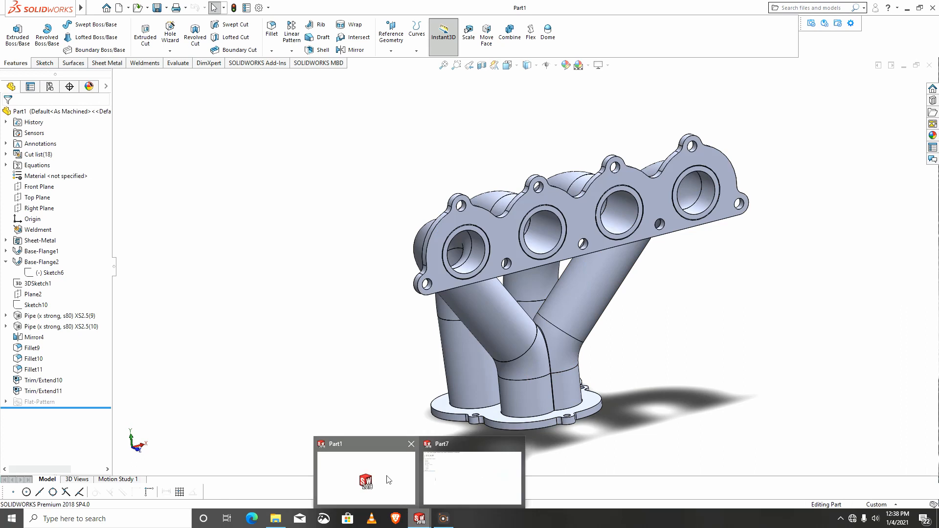
left_click(386, 476)
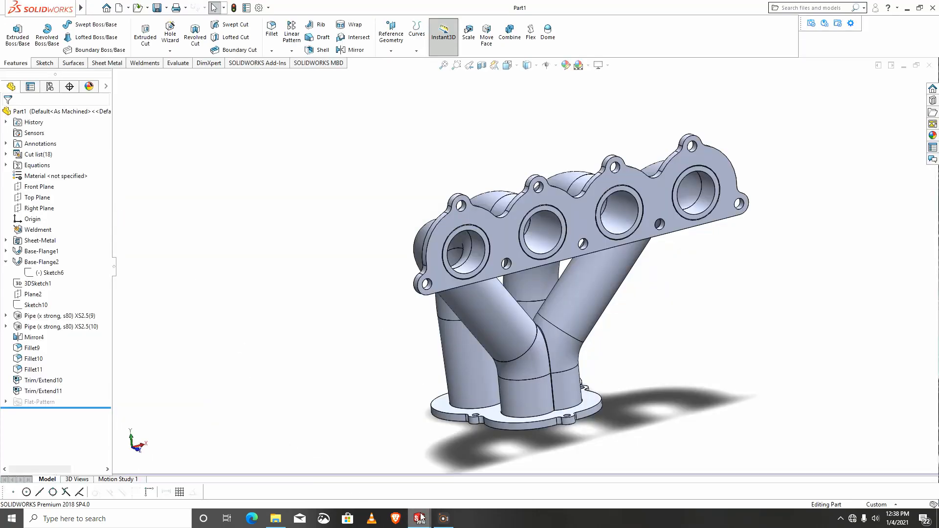
- Switch to the empty Part7 document and open a new sketch on the Front Plane
mouse_move(419, 519)
left_click(454, 495)
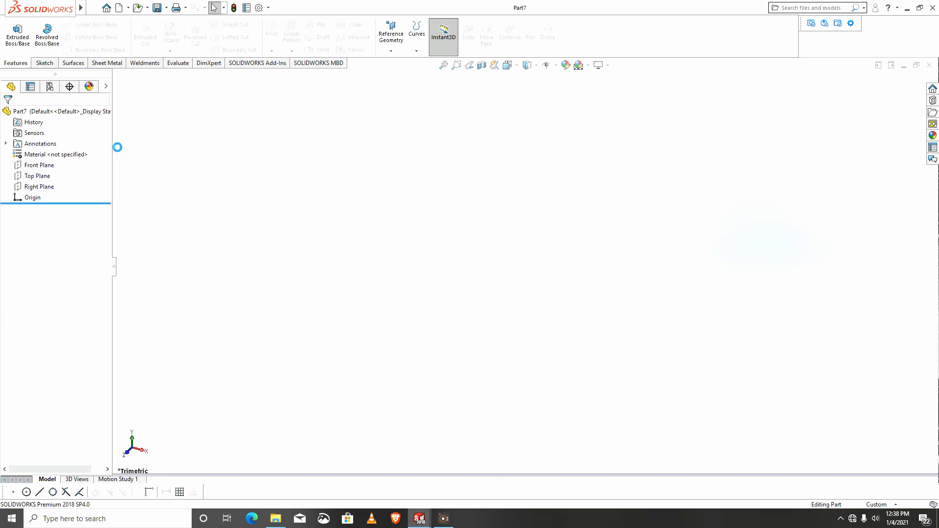
left_click(36, 165)
left_click(45, 148)
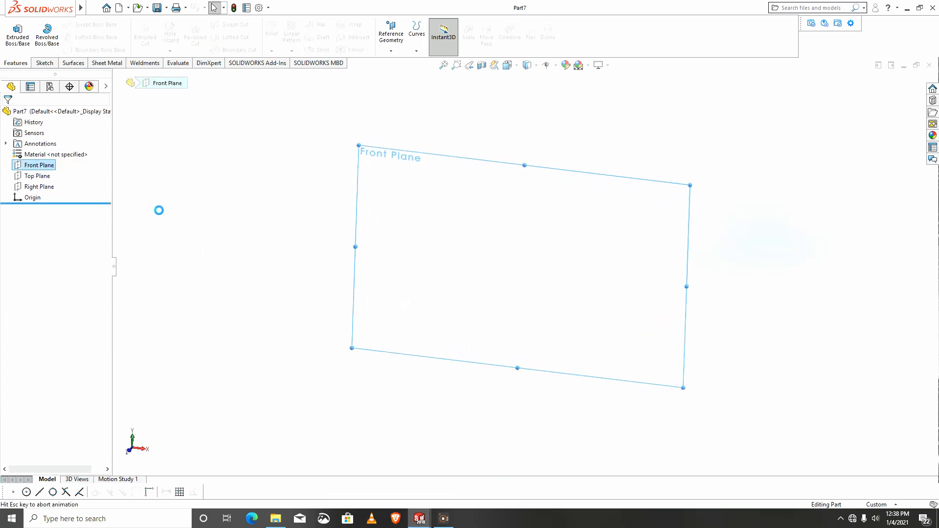
- Draw an infinite vertical construction centerline through the origin
left_click(73, 24)
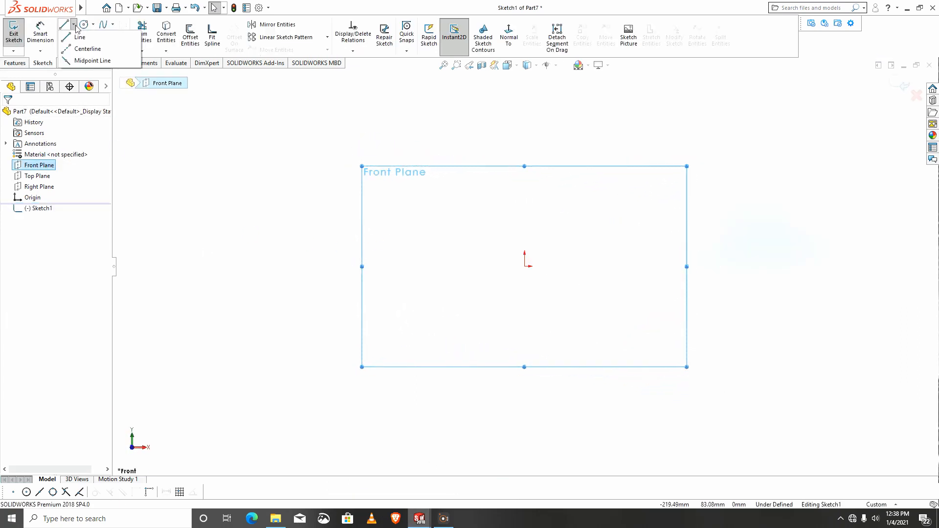
left_click(71, 51)
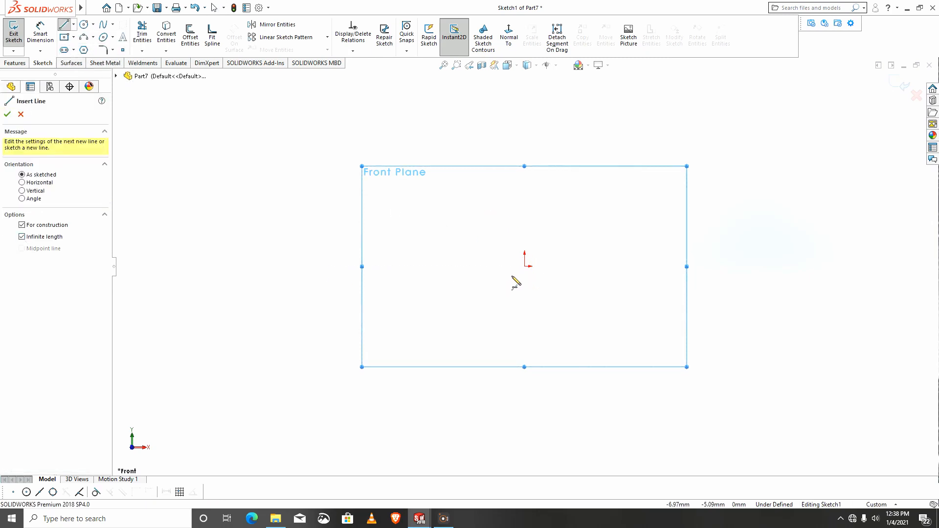
left_click(525, 267)
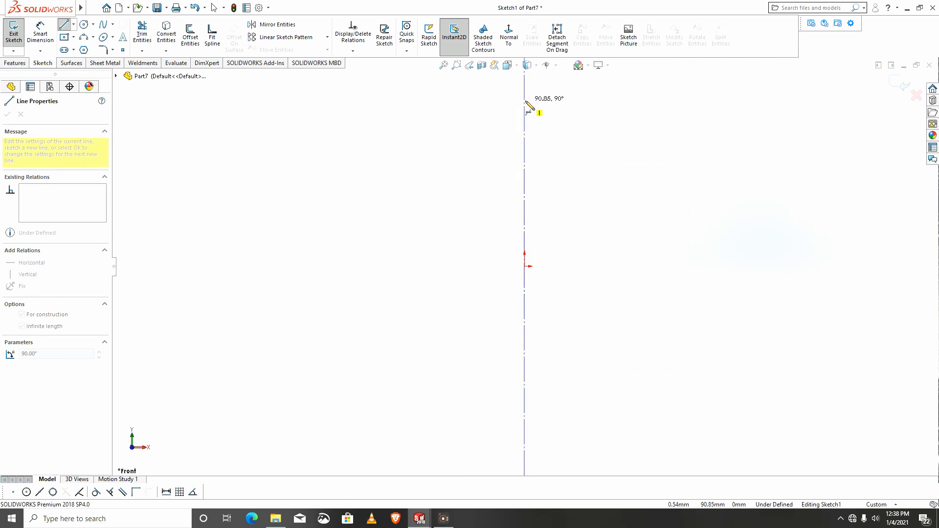
left_click(527, 110)
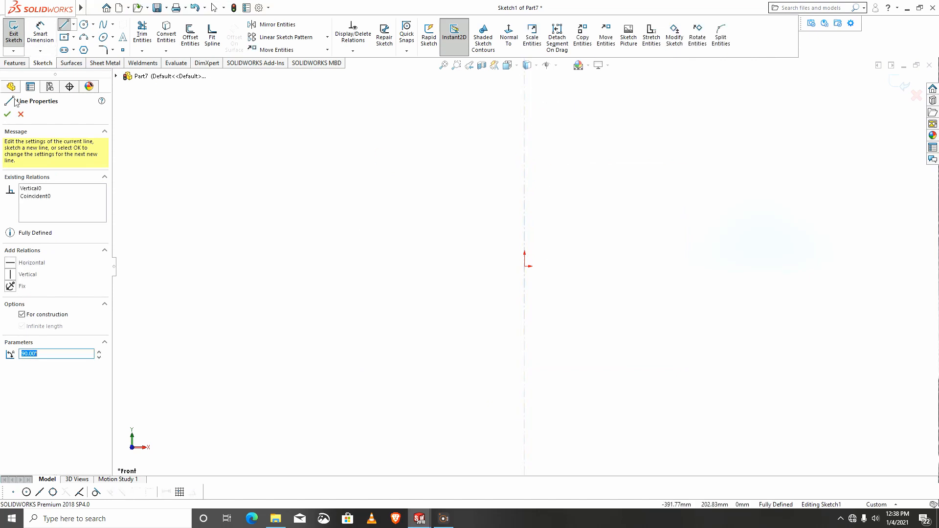
left_click(8, 114)
- Sketch a horizontal line about 197 mm long, starting on the centerline about 140 mm above the origin
left_click(66, 27)
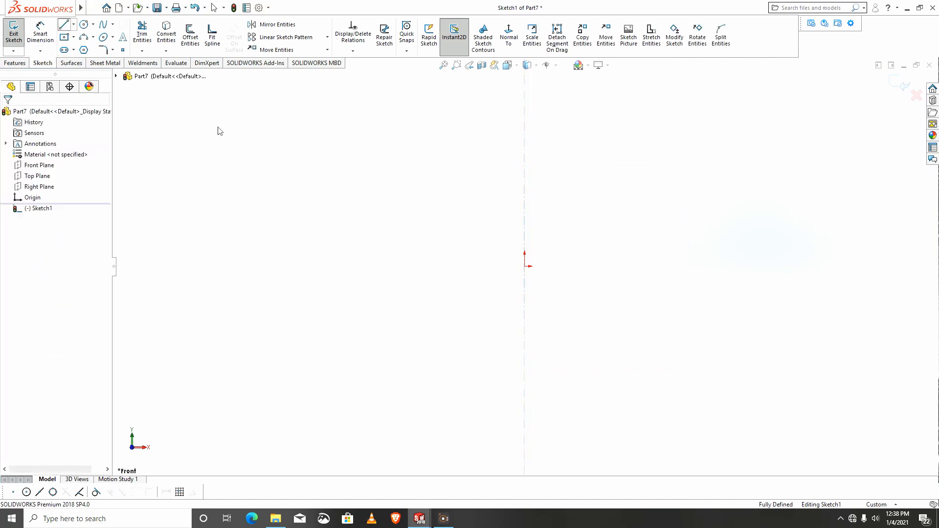
left_click(525, 143)
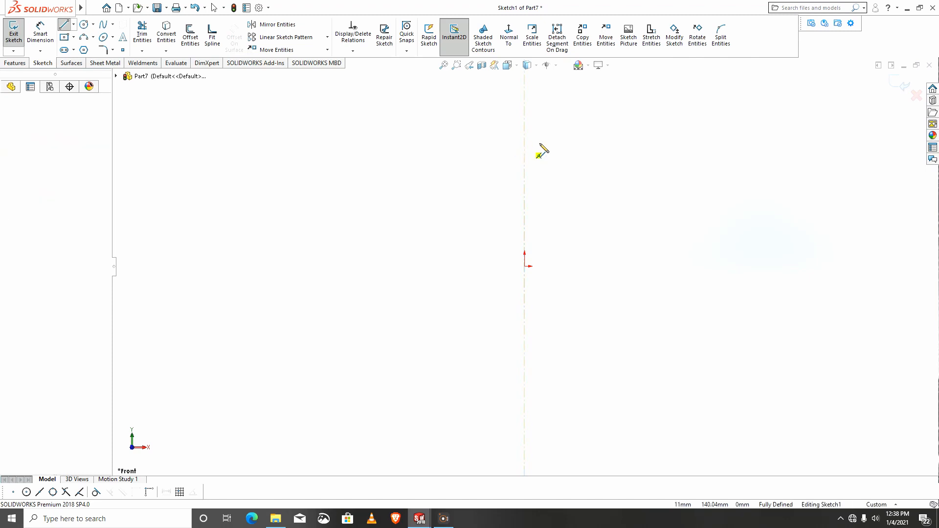
left_click(698, 143)
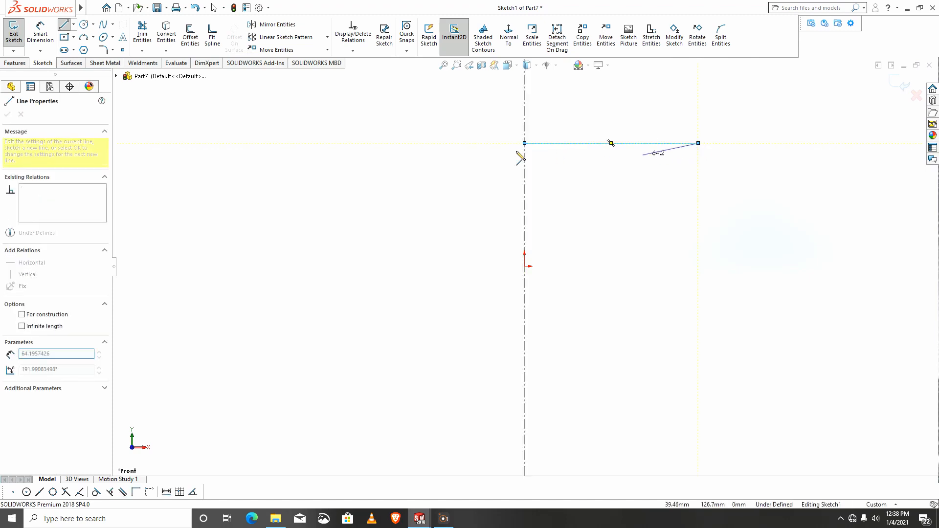
- Sketch a circle just above the horizontal line, close to the centerline on the same side as the line
left_click(86, 26)
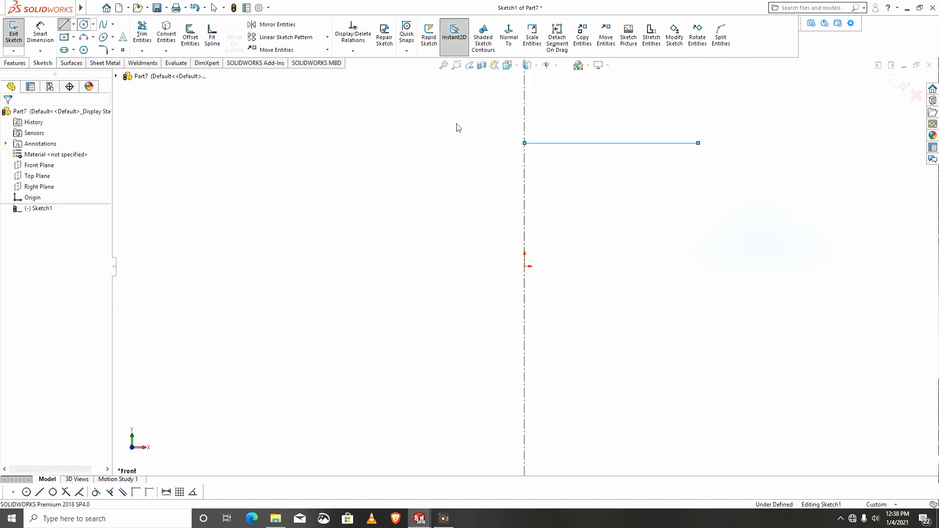
left_click(565, 105)
left_click(563, 84)
scroll(585, 97, "up", 2)
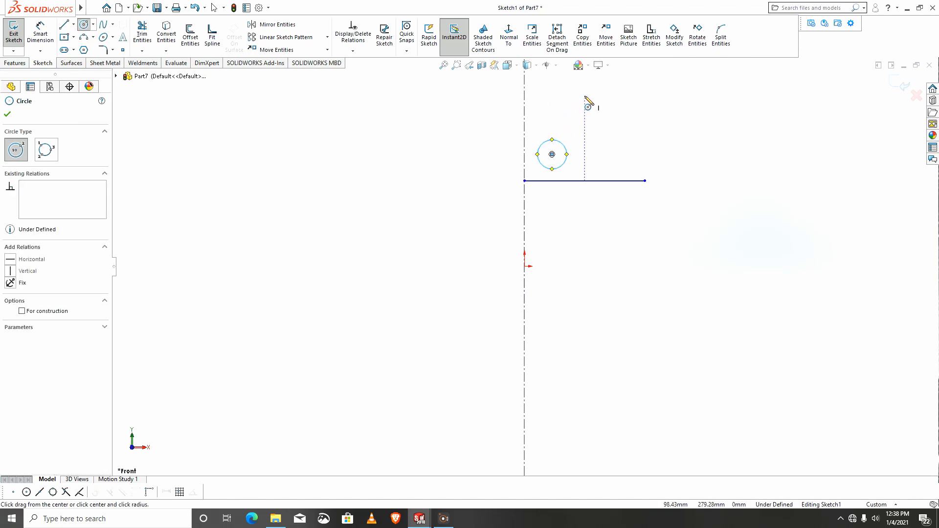
scroll(585, 96, "down", 3)
- Dimension the horizontal line 250 mm above the origin
left_click(40, 35)
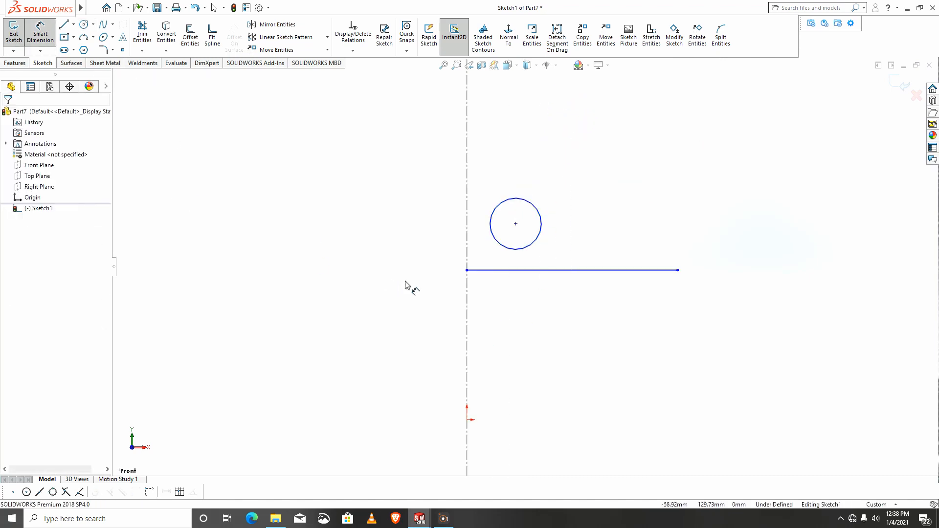
left_click(490, 270)
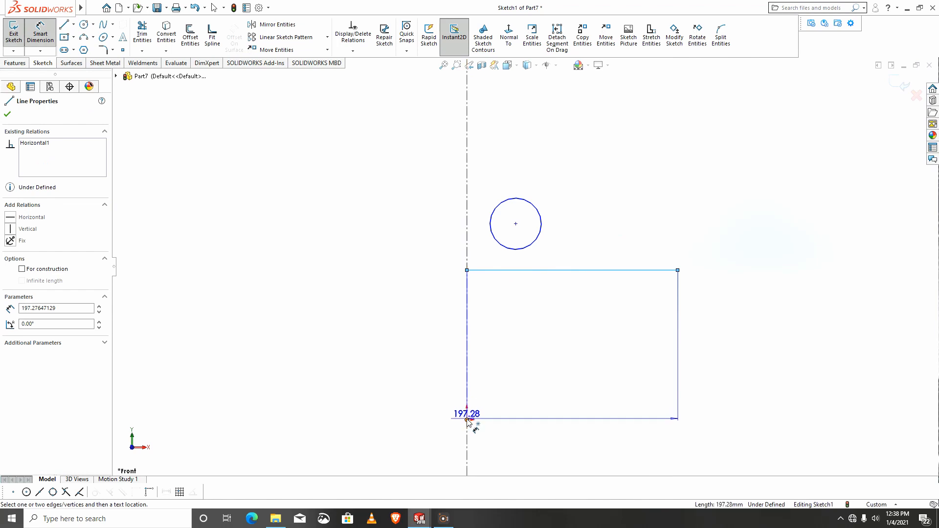
left_click(468, 420)
left_click(486, 368)
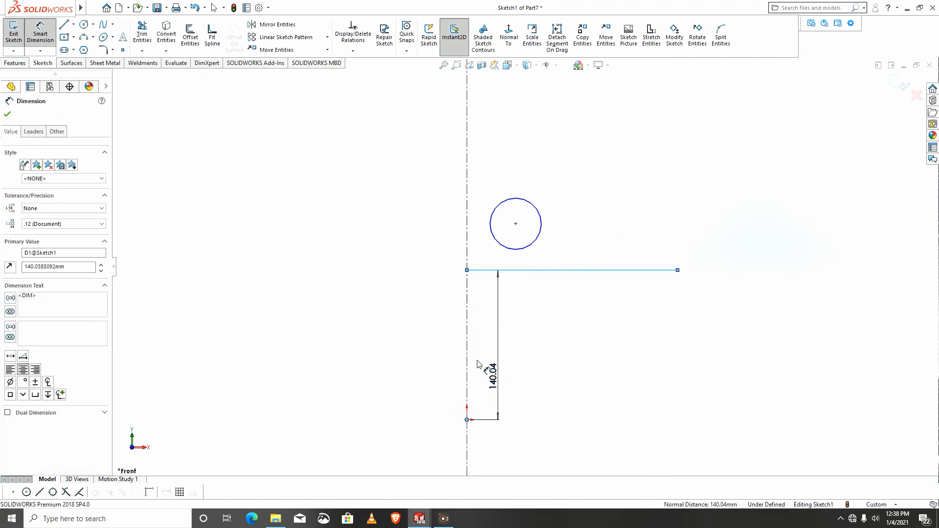
type("250")
key("Return")
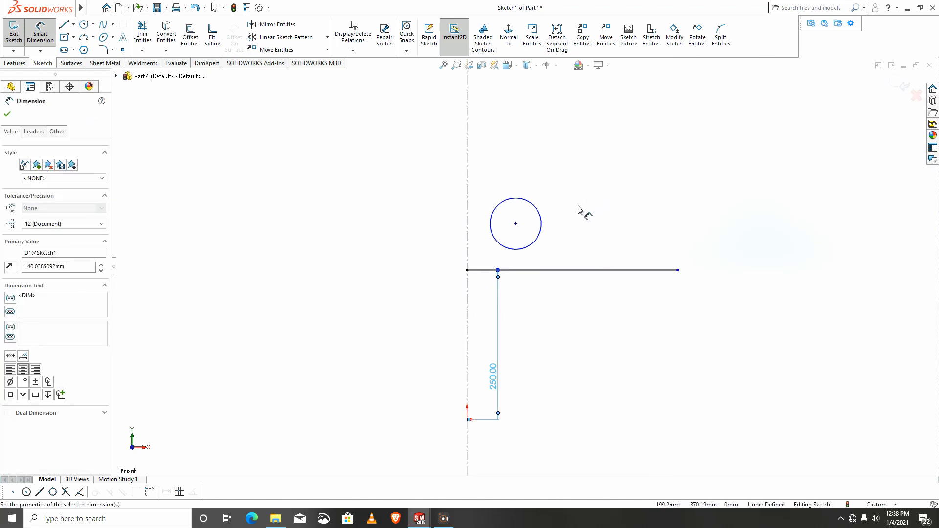
- Dimension the circle's diameter as 75 mm
scroll(587, 205, "down", 3)
left_click(483, 292)
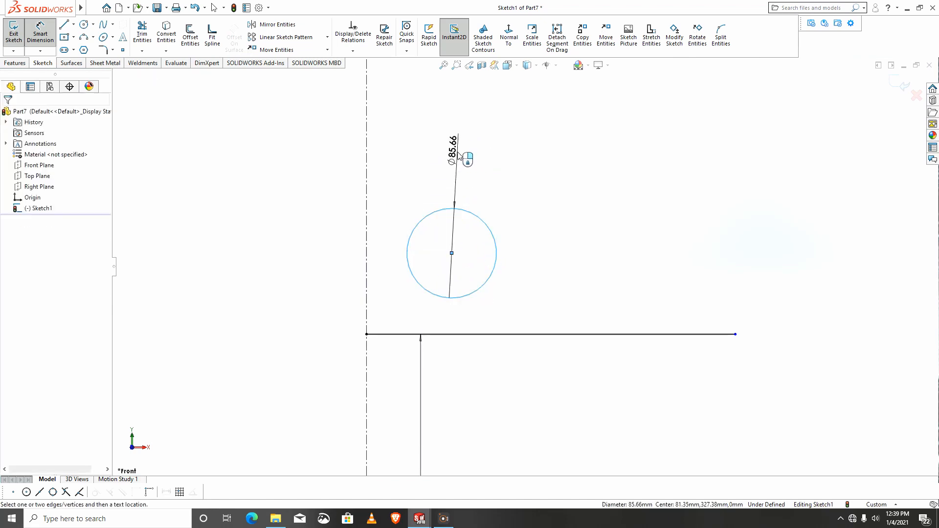
left_click(459, 156)
type("75")
key("Return")
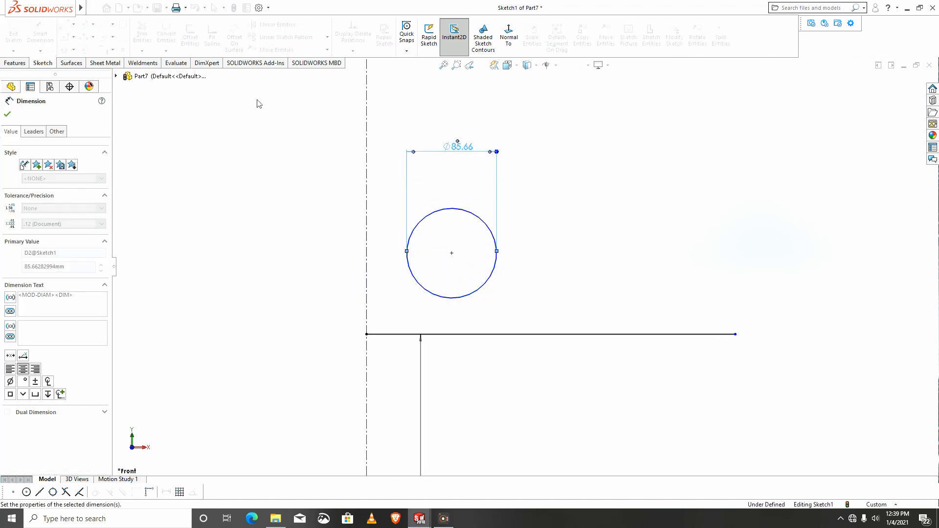
- Dimension the circle's center 45 mm above the horizontal line
left_click(447, 293)
left_click(451, 334)
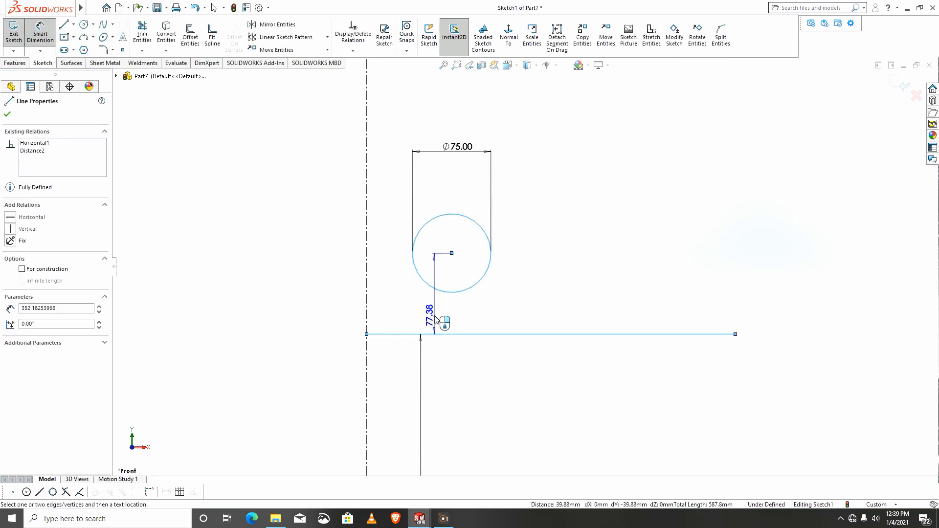
left_click(315, 319)
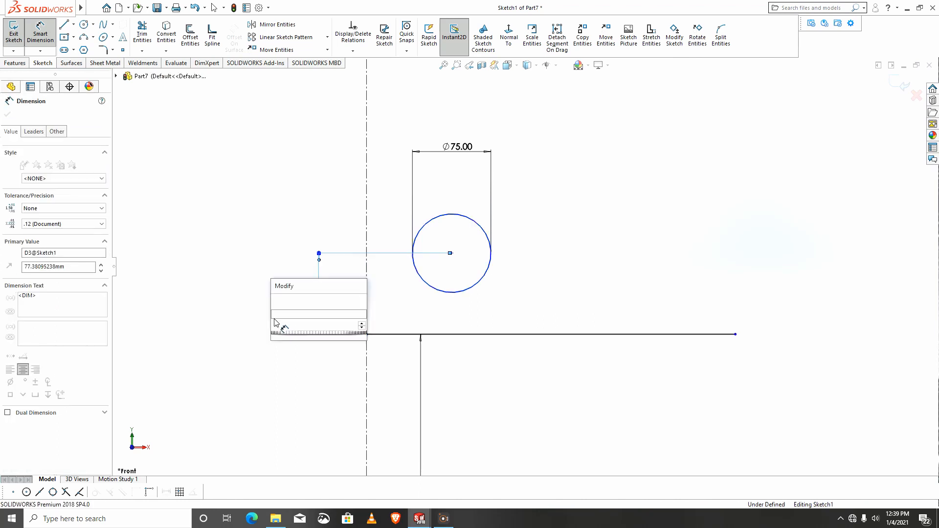
type("45")
key("Return")
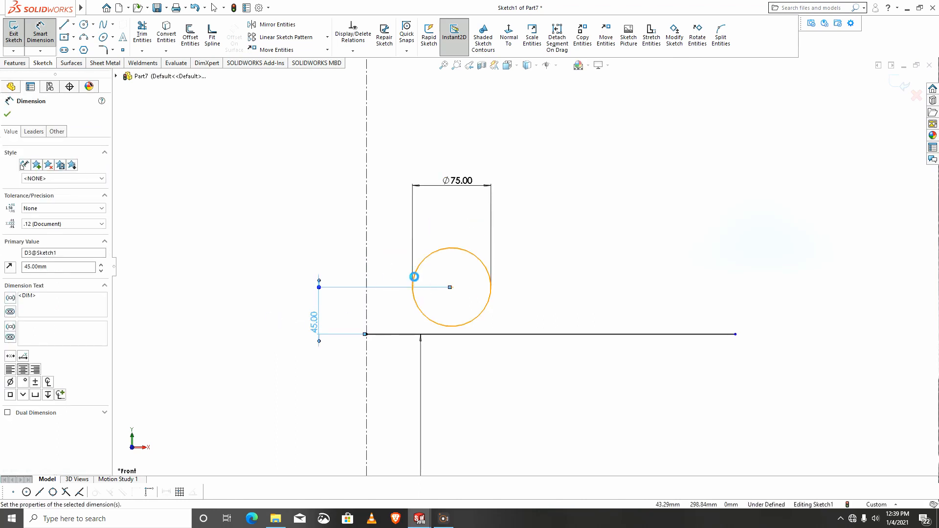
- Dimension the circle's center 60 mm from the vertical centerline
left_click(416, 280)
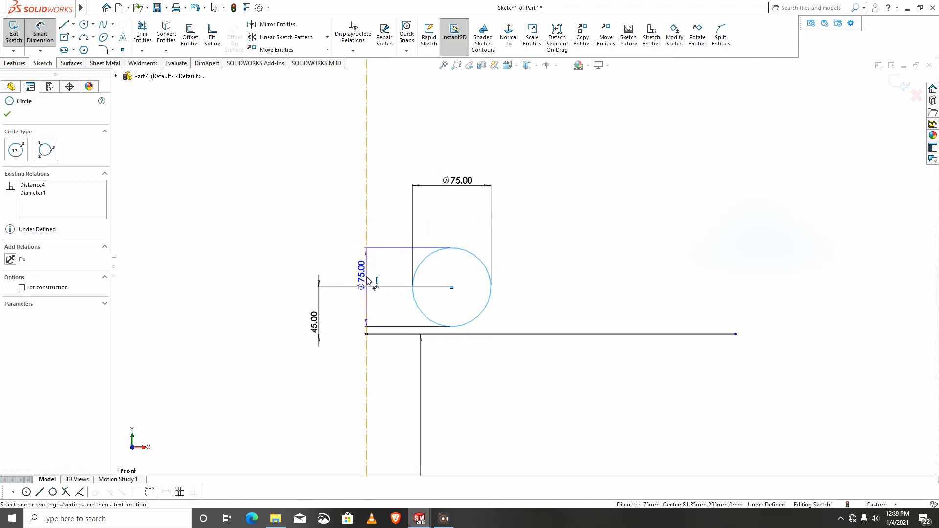
left_click(367, 278)
left_click(386, 267)
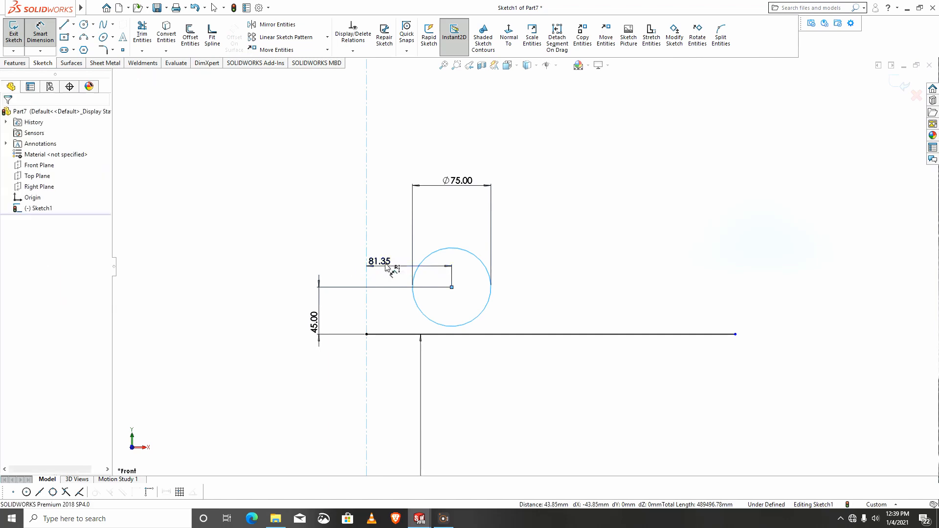
type("60")
key("Return")
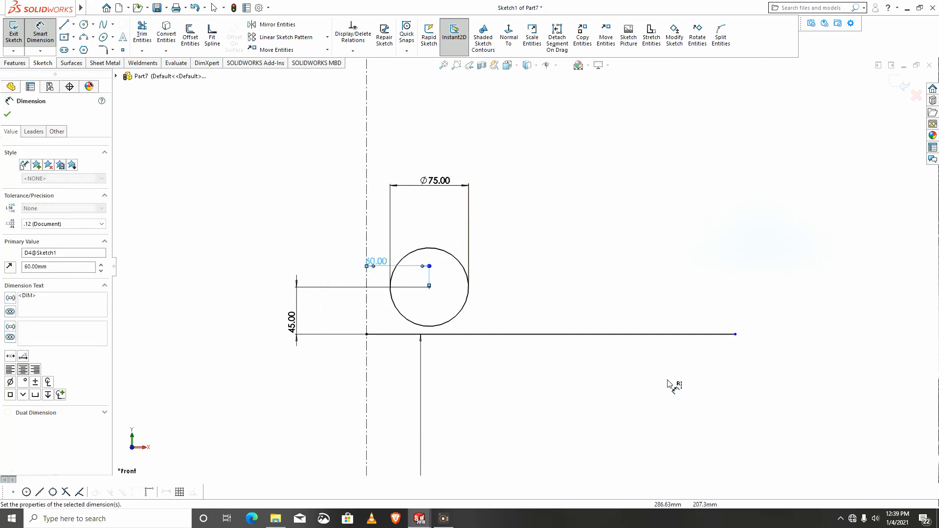
- Create a linear sketch pattern of the 75 mm circle along the X-axis with two instances spaced 120 mm apart
scroll(636, 344, "down", 2)
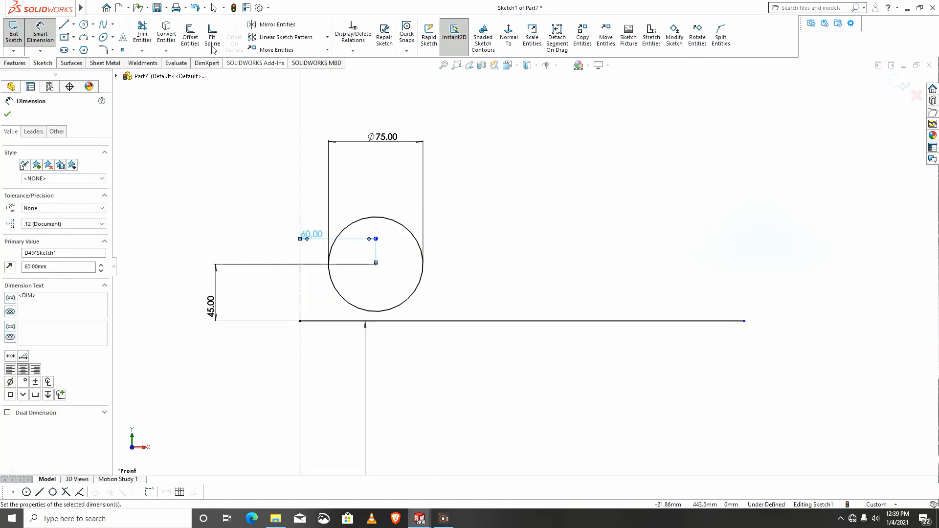
left_click(259, 40)
left_click(421, 280)
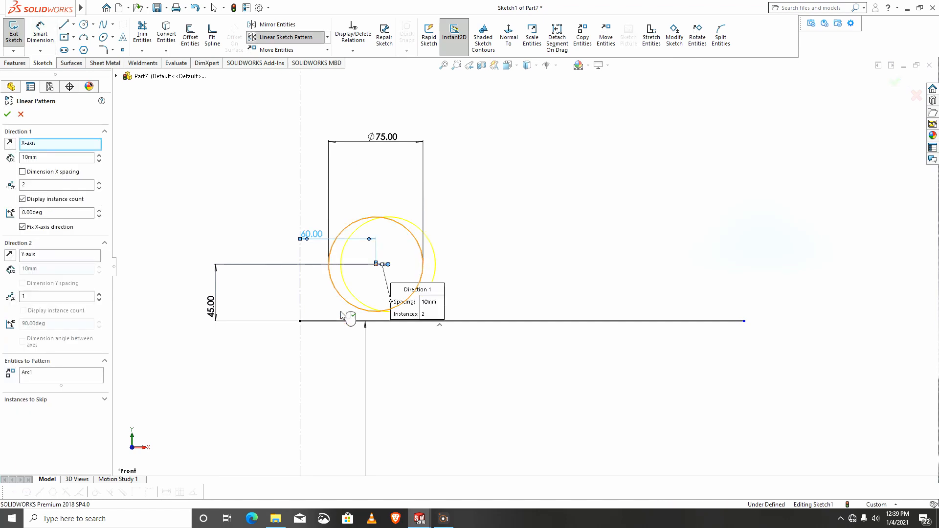
left_click_drag(42, 158, 8, 159)
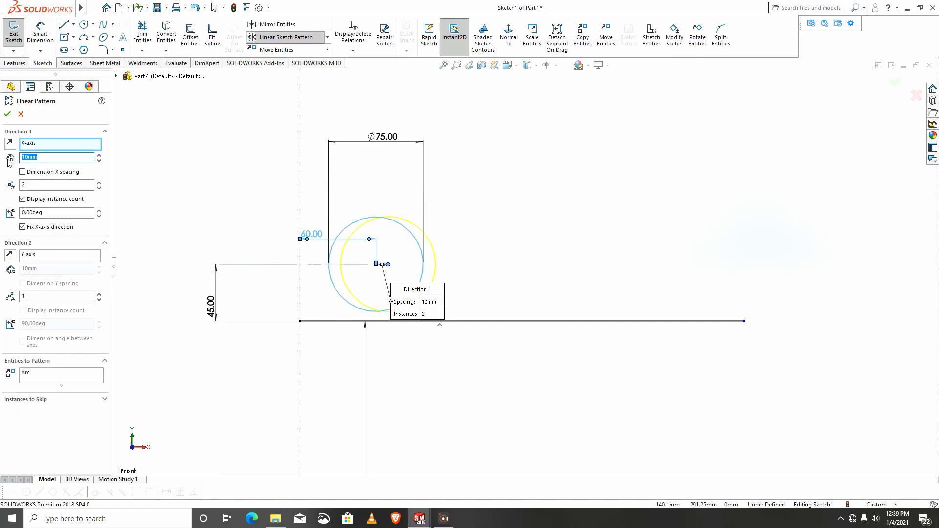
type("120")
key("Return")
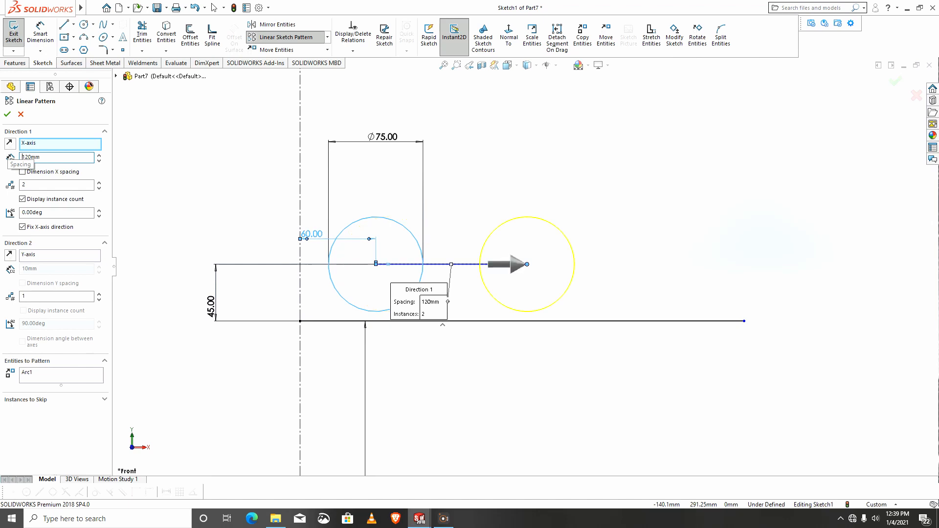
left_click(8, 116)
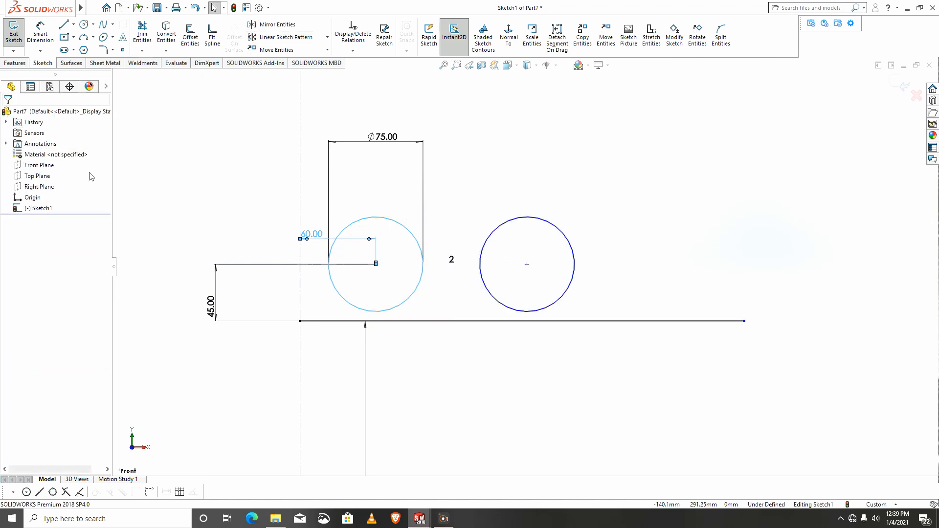
left_click(186, 202)
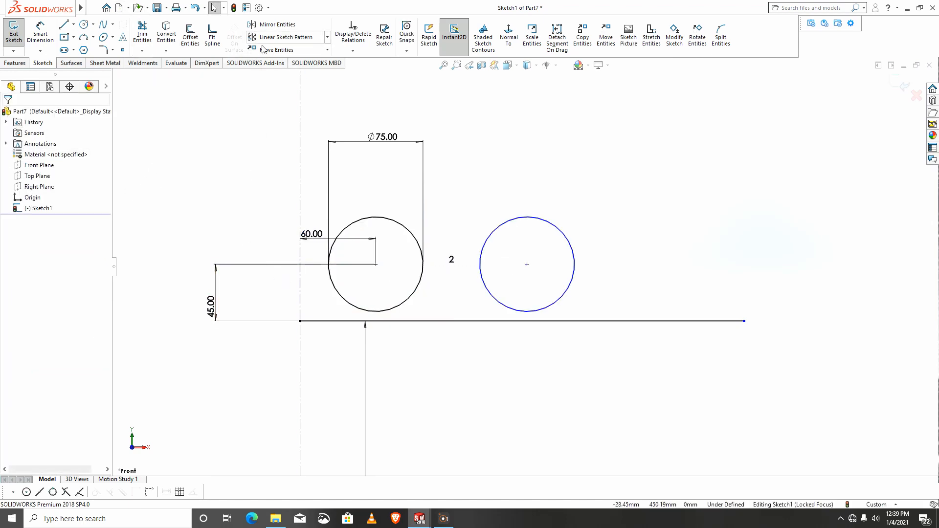
- Offset both 75 mm circles outward by 25 mm
left_click(187, 44)
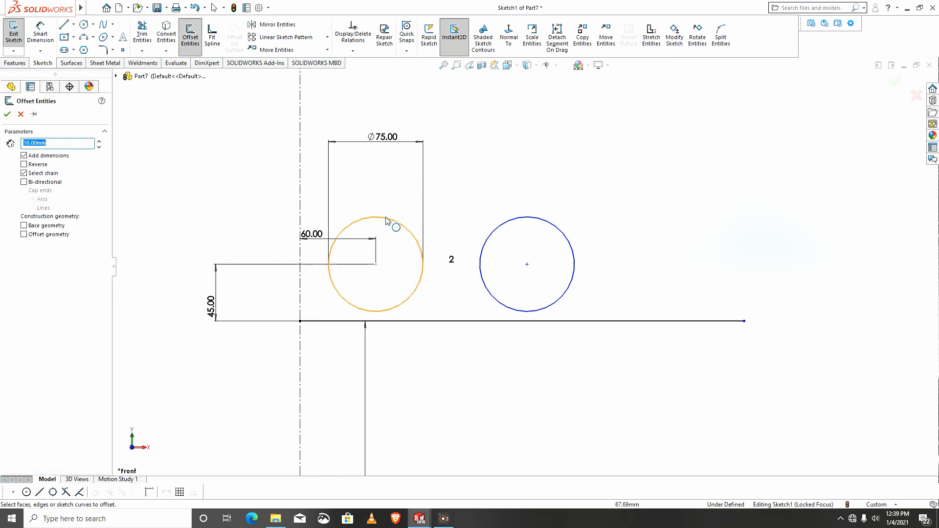
left_click(387, 219)
left_click(509, 225)
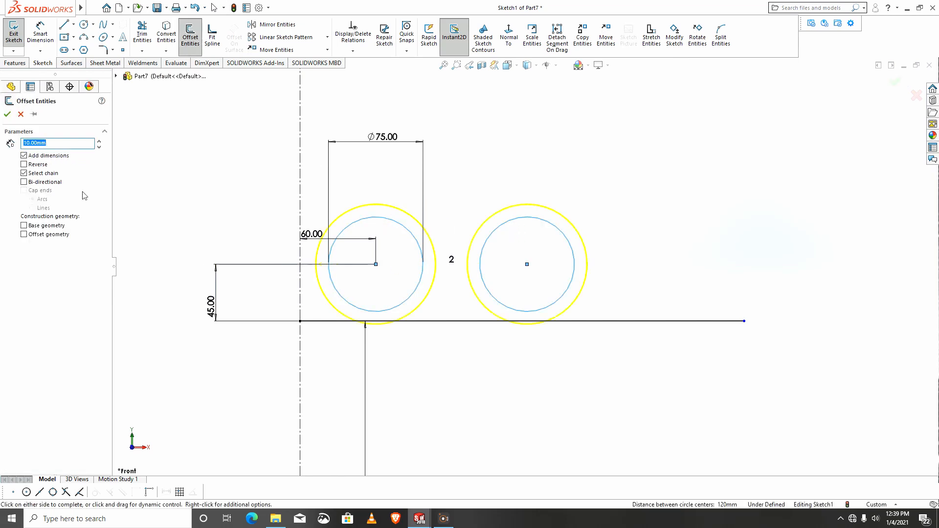
key("Return")
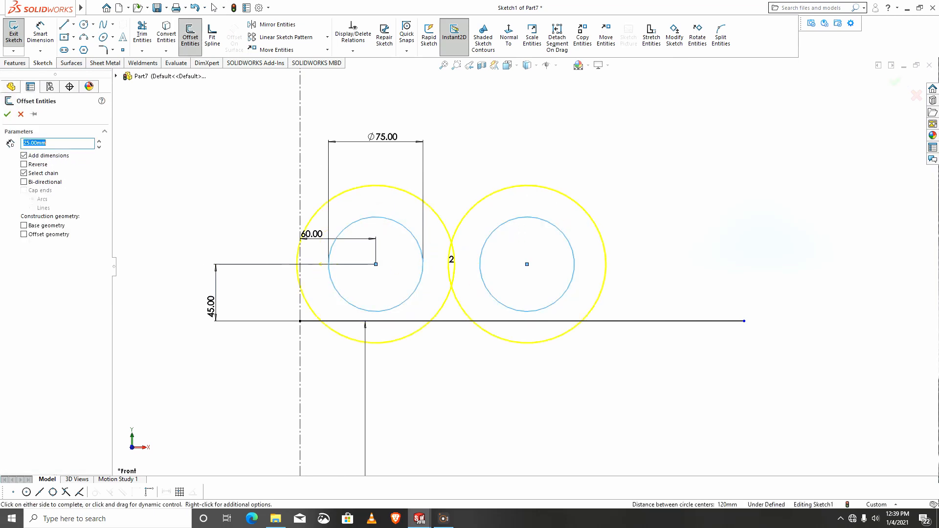
left_click(8, 114)
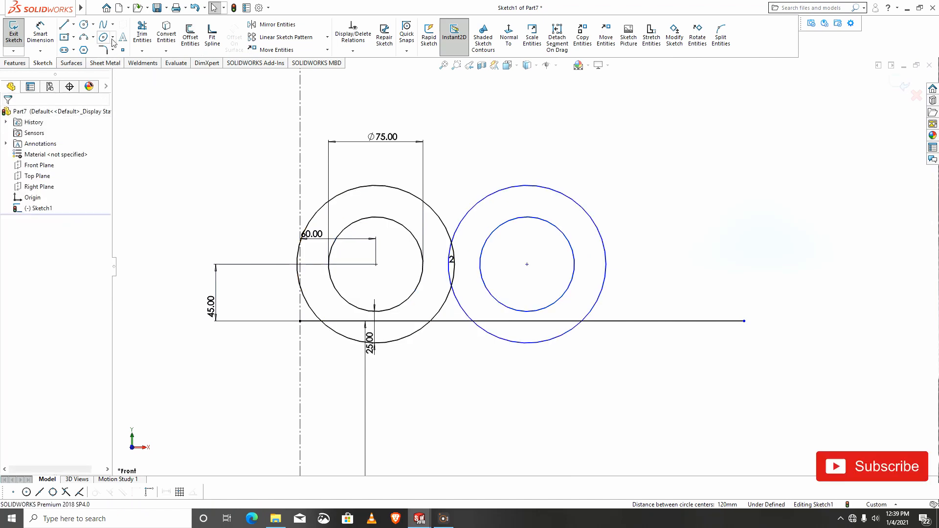
- Draw a circle centered on the top point of each offset circle and a third above the horizontal line, right of the second port
left_click(85, 25)
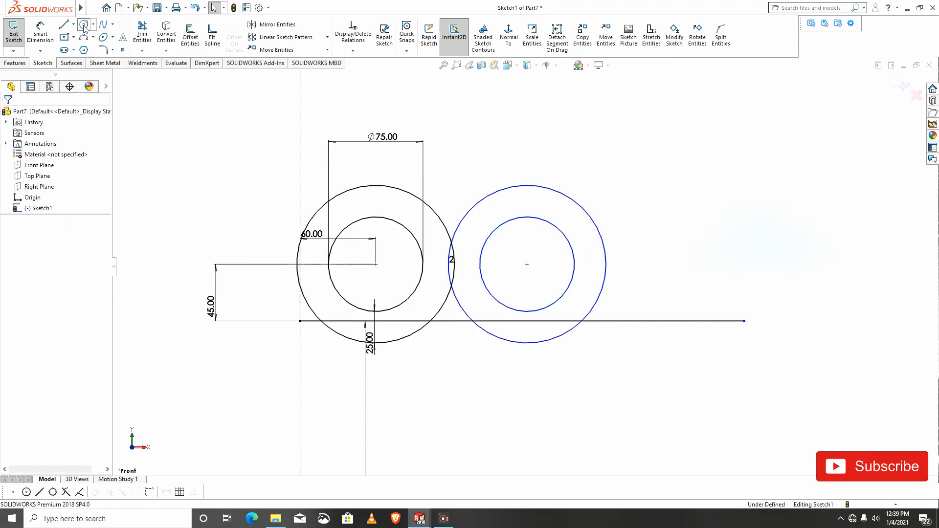
left_click(376, 186)
left_click(376, 167)
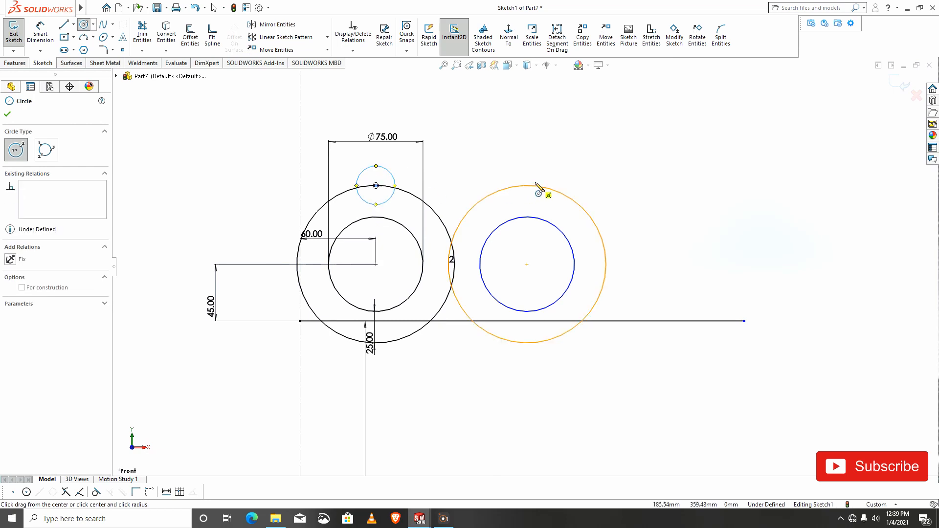
left_click(527, 186)
left_click(512, 162)
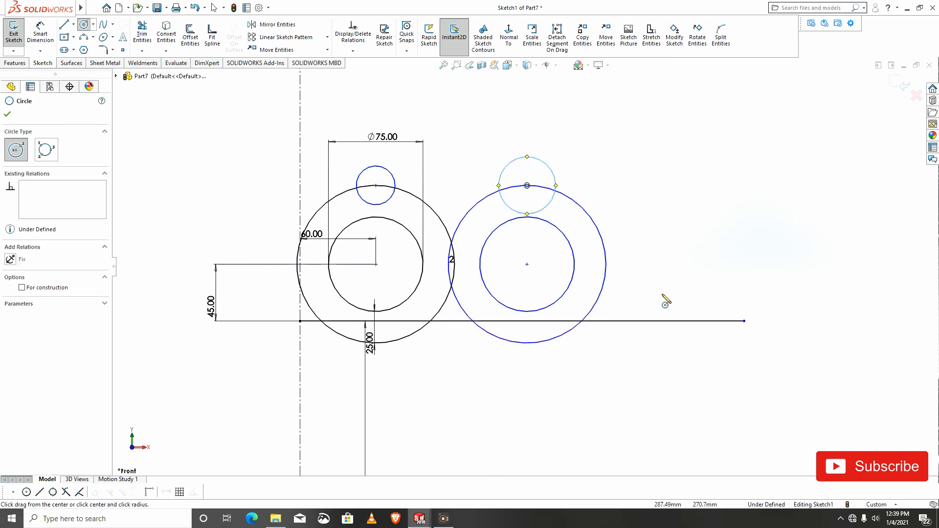
left_click(642, 288)
left_click(657, 269)
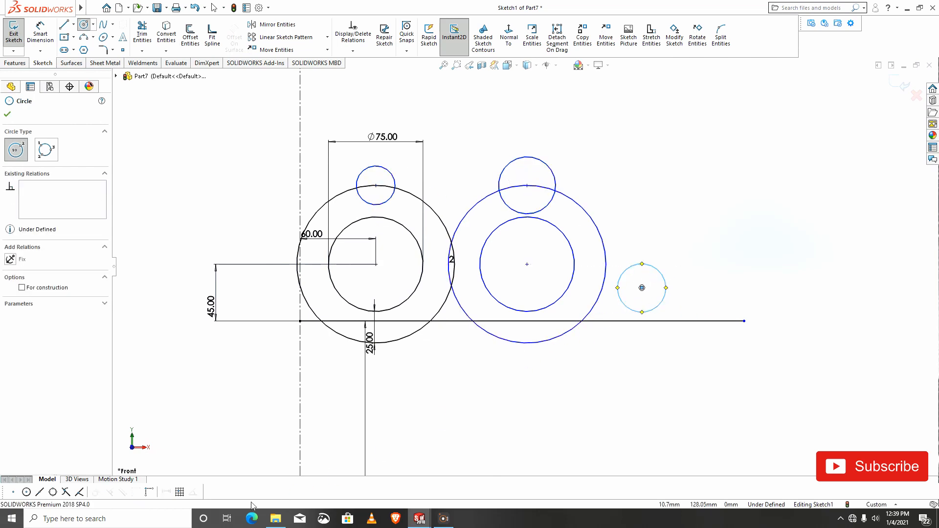
key("Escape")
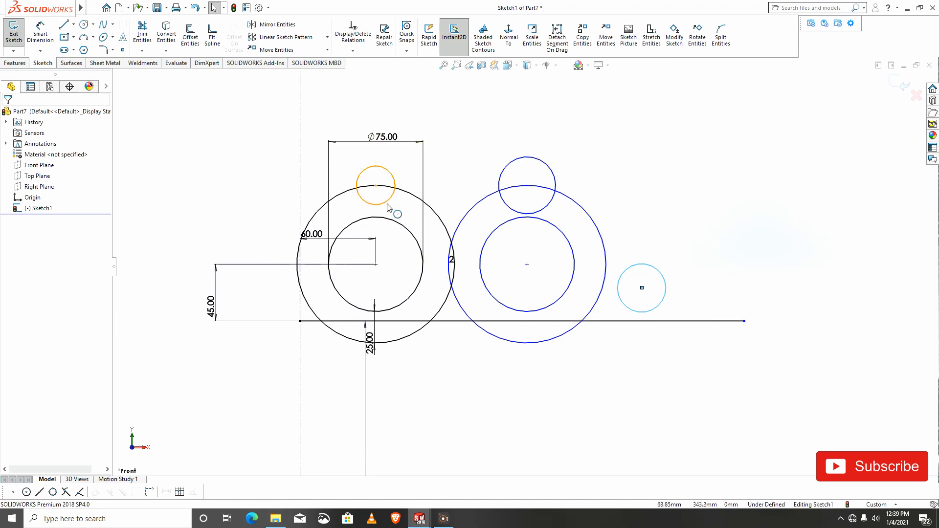
- Apply an Equal relation to the three small circles
left_click(517, 214, "ctrl")
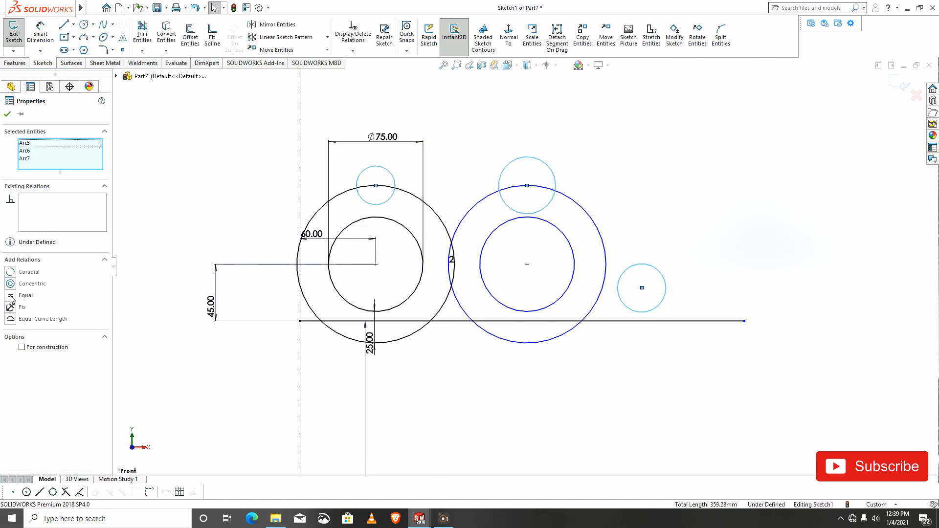
left_click(11, 296)
left_click(7, 115)
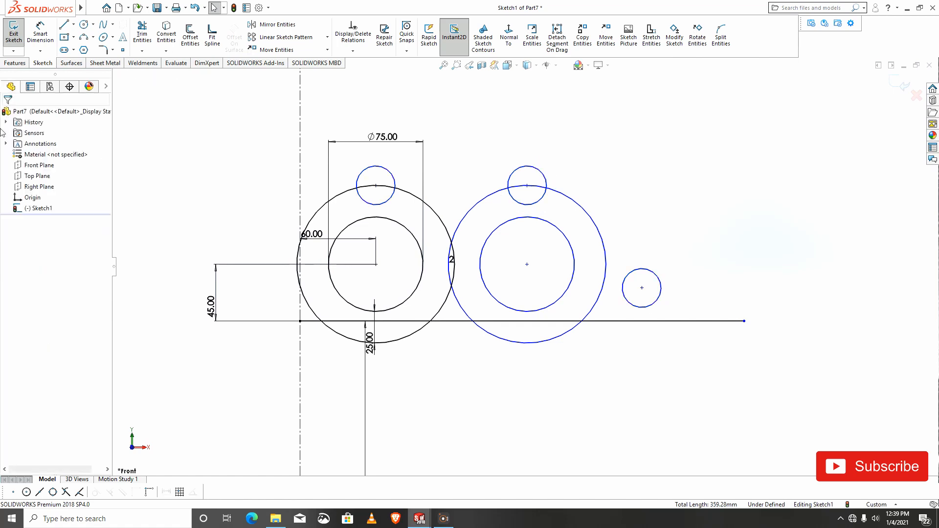
- Dimension the small circle above the first port with a 30 mm diameter
left_click(40, 34)
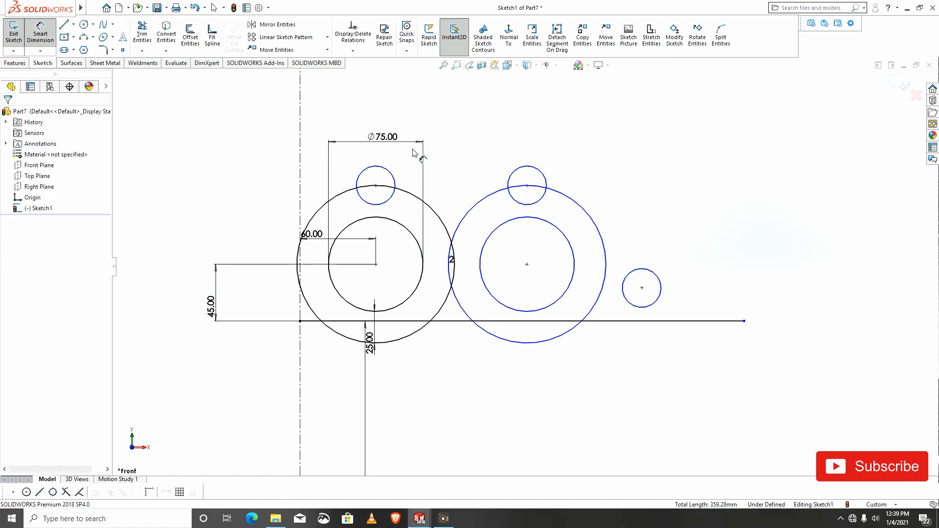
left_click(388, 170)
left_click(387, 152)
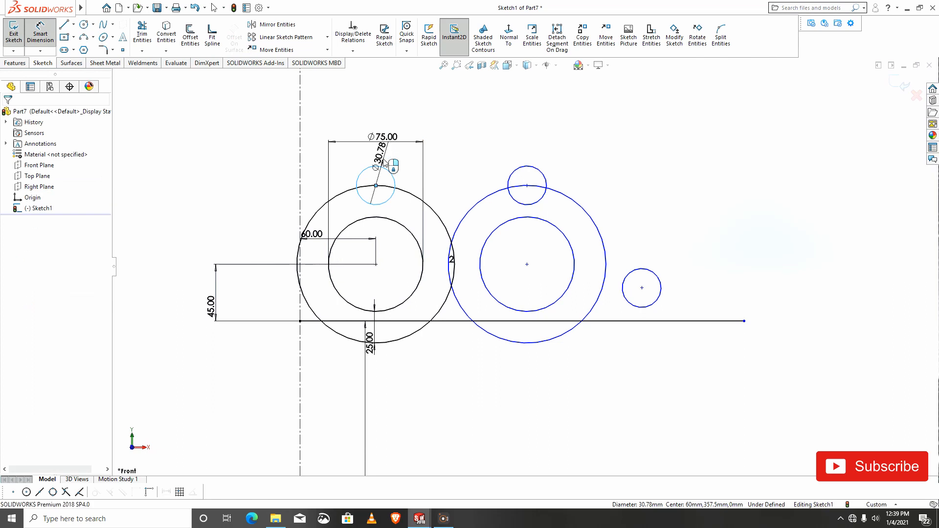
type("30.00mm")
key("Return")
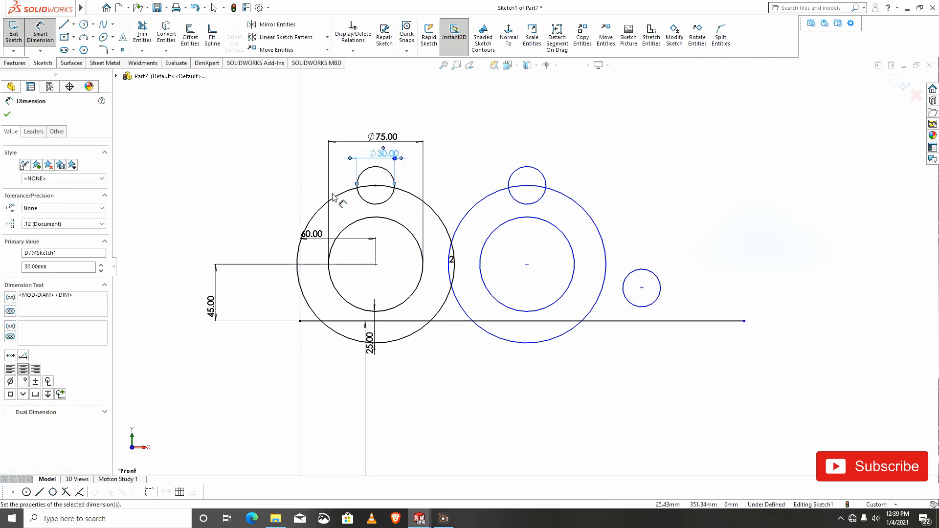
- Dimension the center of the rightmost small circle 15 mm above the horizontal line
scroll(687, 306, "down", 5)
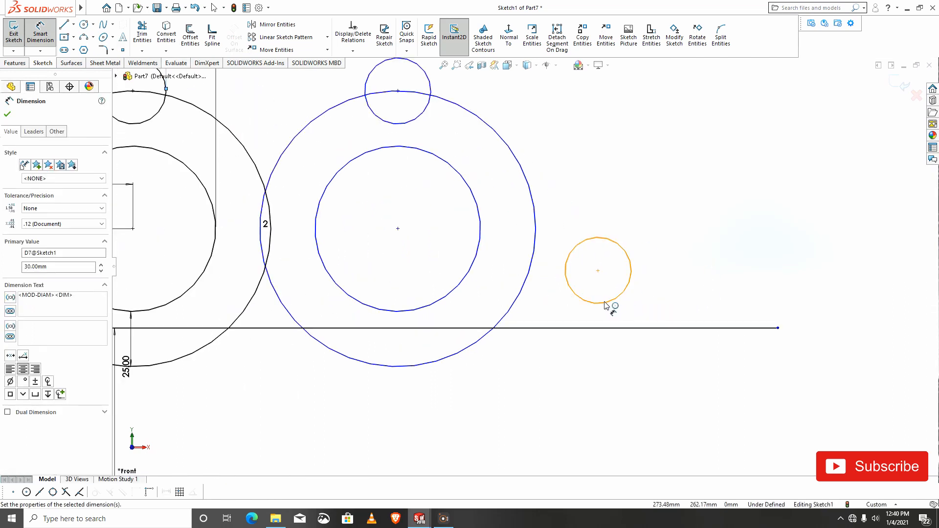
left_click(609, 301)
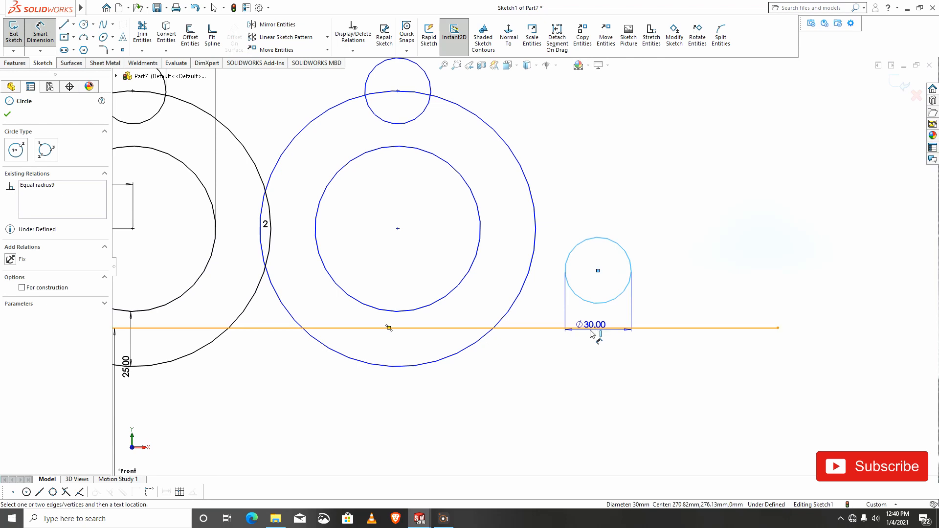
left_click(591, 330)
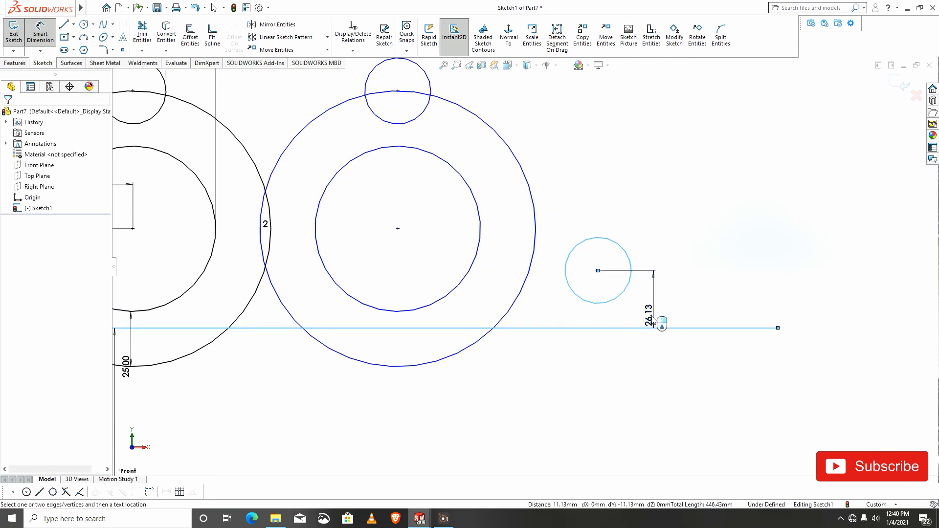
left_click(662, 324)
type("15")
key("Return")
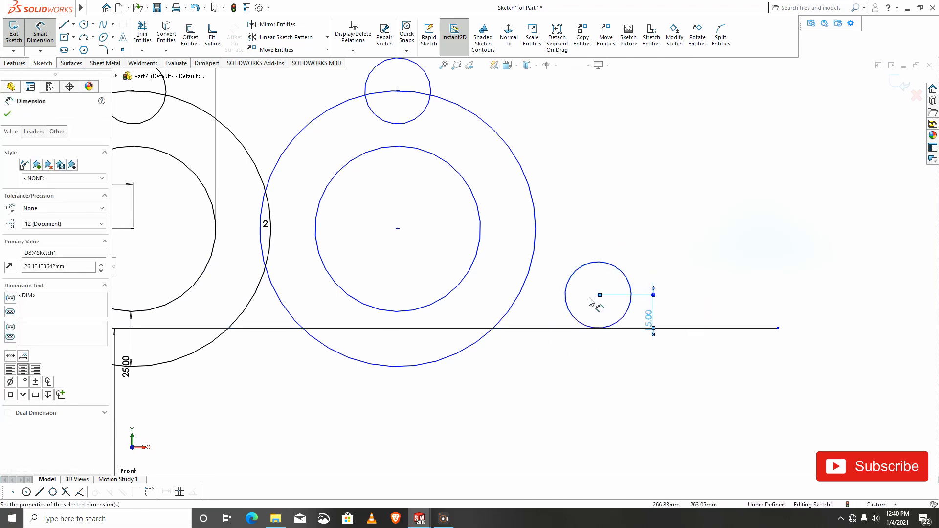
- Dimension the rightmost small circle's center 184.25 mm horizontally from the first port circle's center
left_click(589, 265)
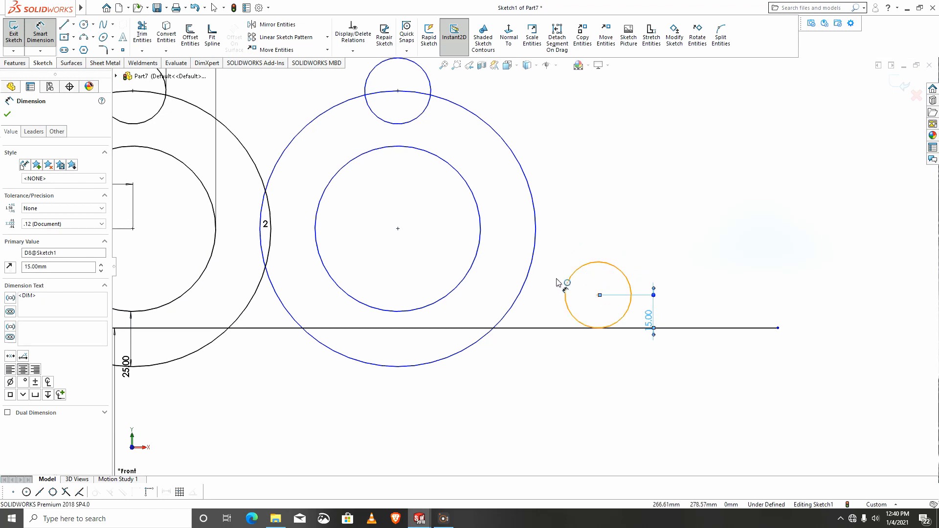
scroll(524, 266, "up", 3)
left_click(300, 244)
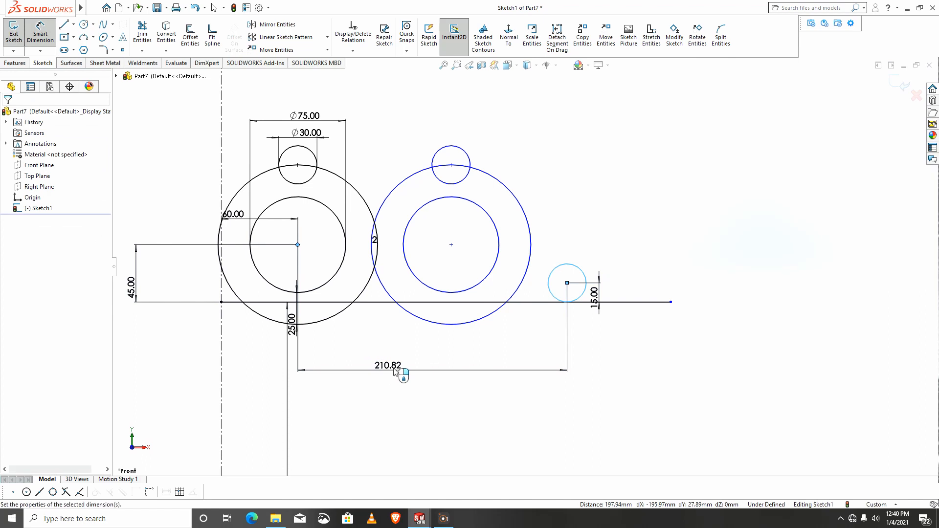
left_click(395, 372)
type("184.25")
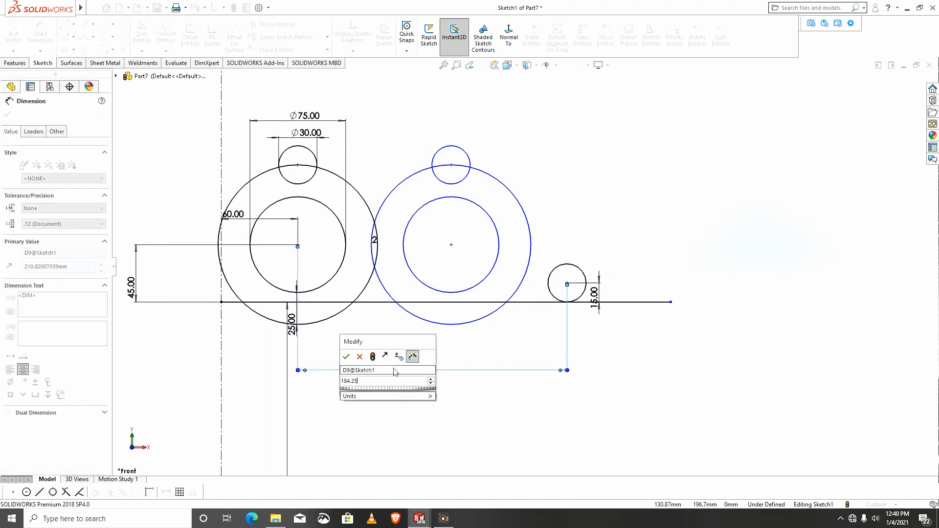
key("Return")
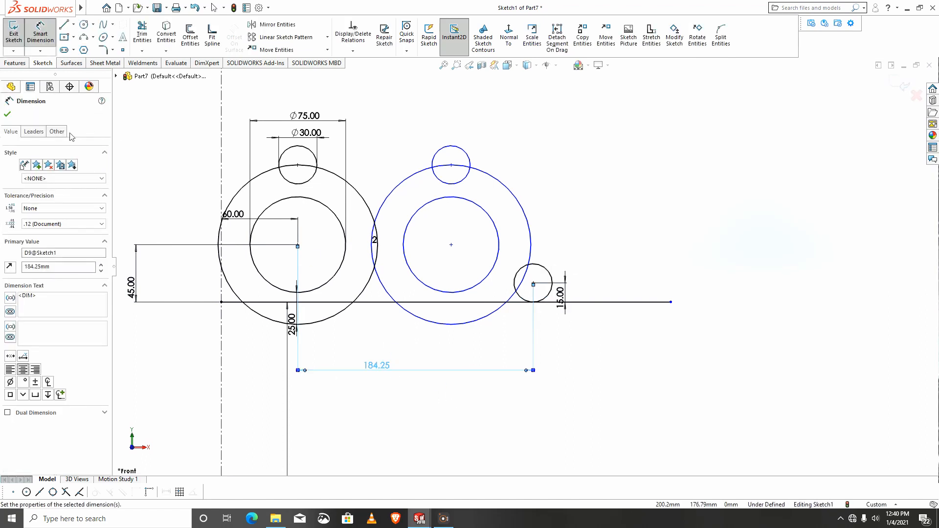
left_click(8, 114)
- Power-trim the second offset circle below the base line, its overlap with the first, and the excess line and arcs at the right lug
left_click(142, 34)
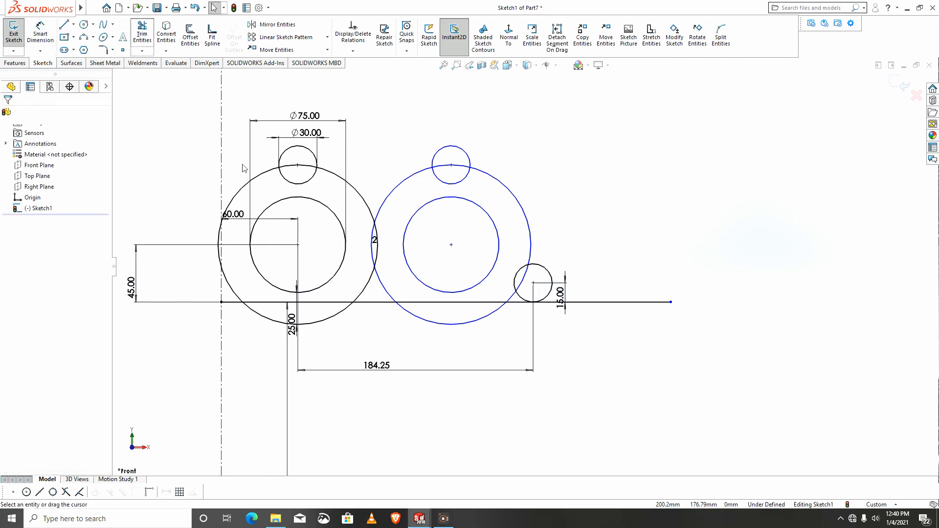
scroll(455, 282, "down", 4)
left_click_drag(729, 368, 752, 322)
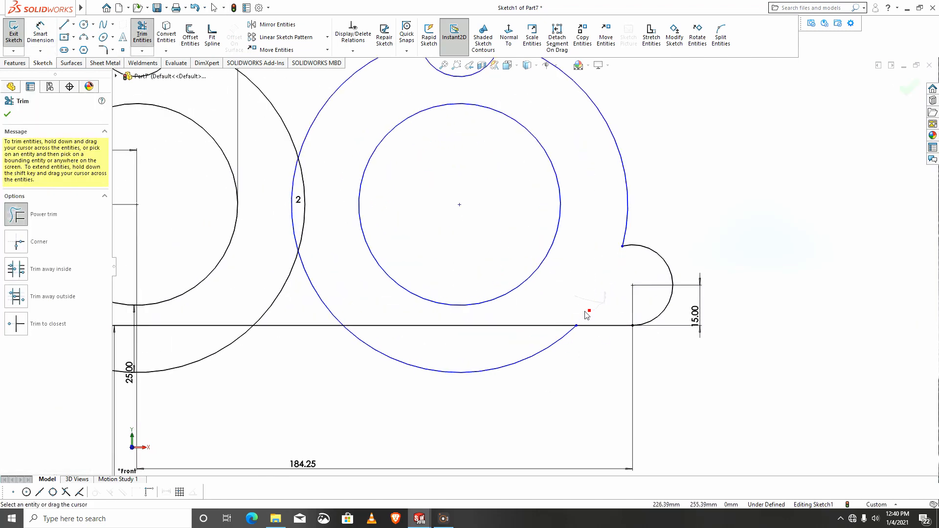
left_click_drag(585, 355, 422, 360)
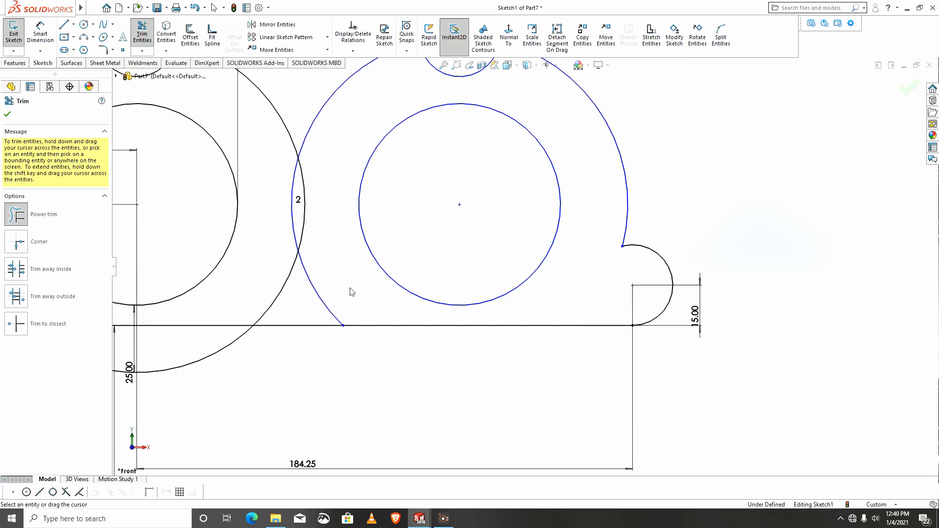
left_click_drag(350, 292, 270, 226)
- Power-trim the first offset circle below the base line and beyond the centerline, and the overlapping arcs inside both top lugs
scroll(291, 289, "up", 4)
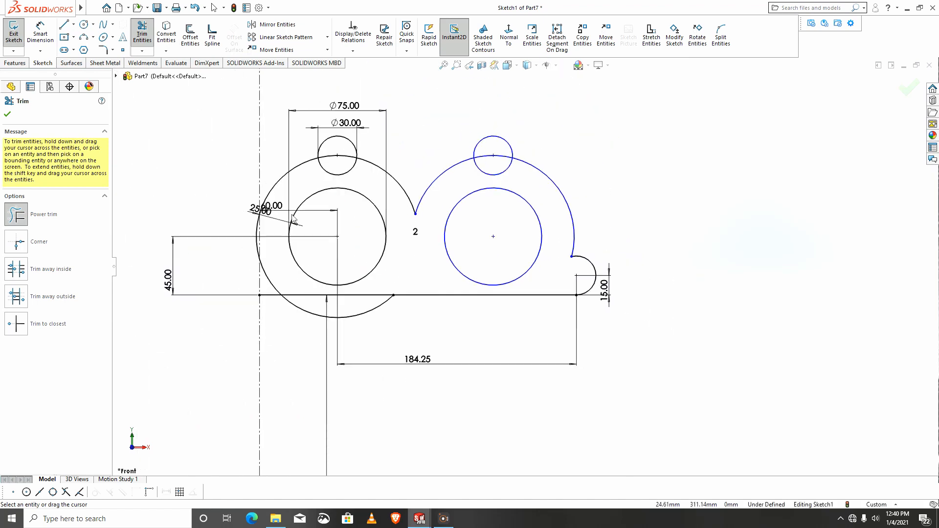
scroll(293, 279, "down", 6)
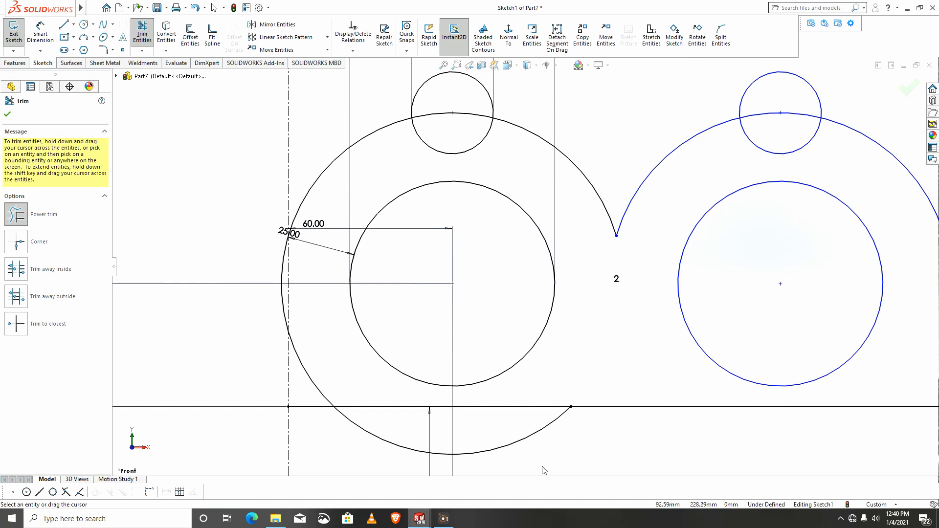
left_click_drag(544, 470, 455, 447)
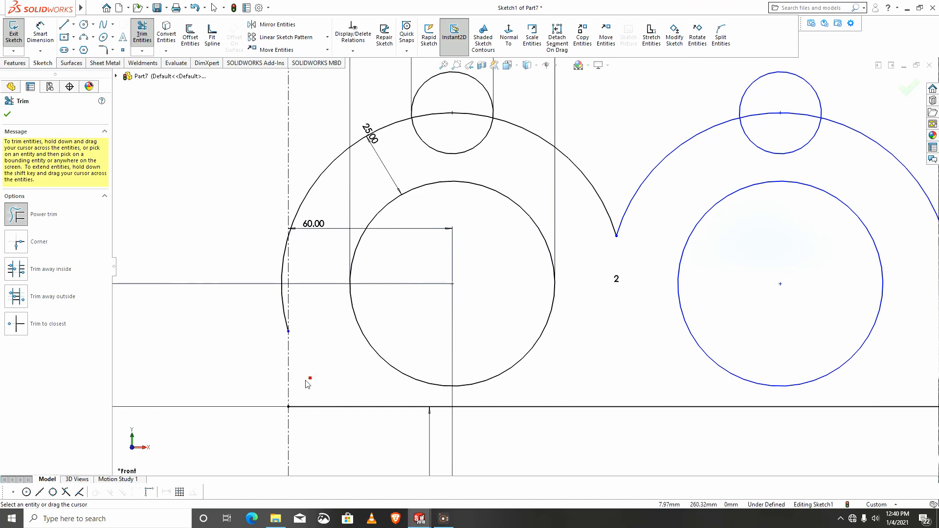
left_click_drag(306, 380, 290, 341)
left_click_drag(237, 255, 284, 271)
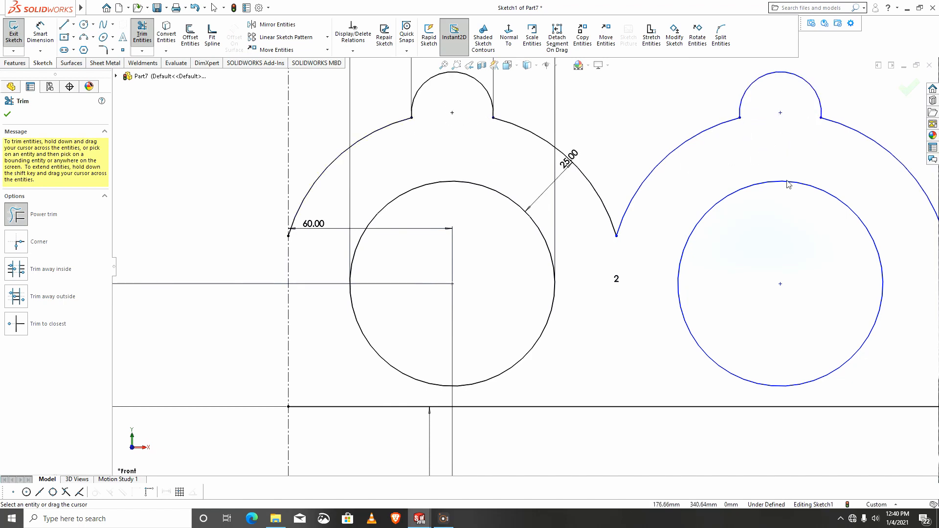
- Draw bolt hole circles at the centers of the three lugs and a fourth on the centerline, level with the right lug's center
scroll(789, 184, "up", 3)
scroll(651, 266, "up", 1)
scroll(634, 275, "down", 1)
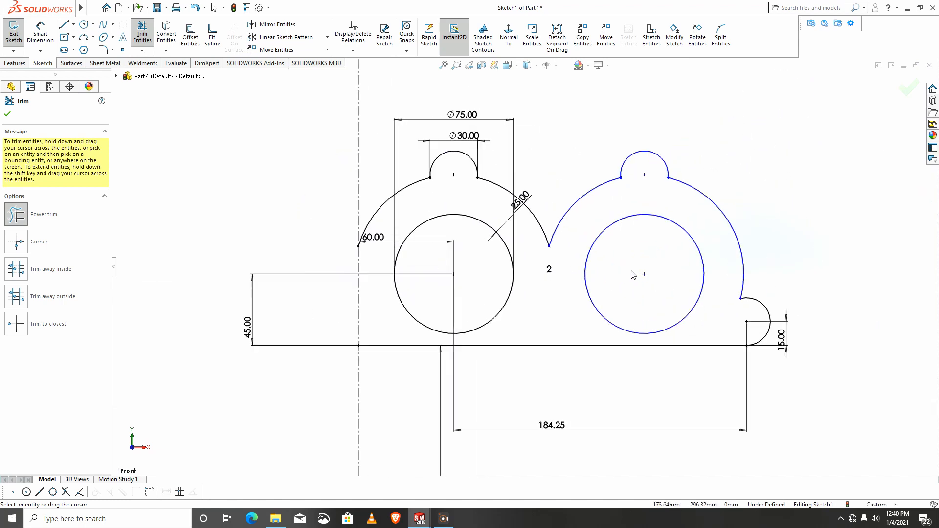
left_click(84, 24)
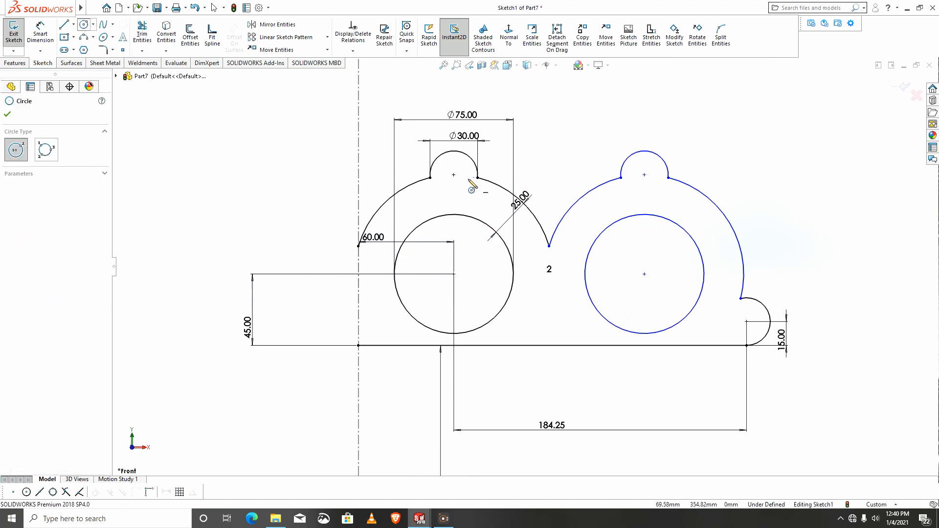
left_click_drag(453, 175, 464, 176)
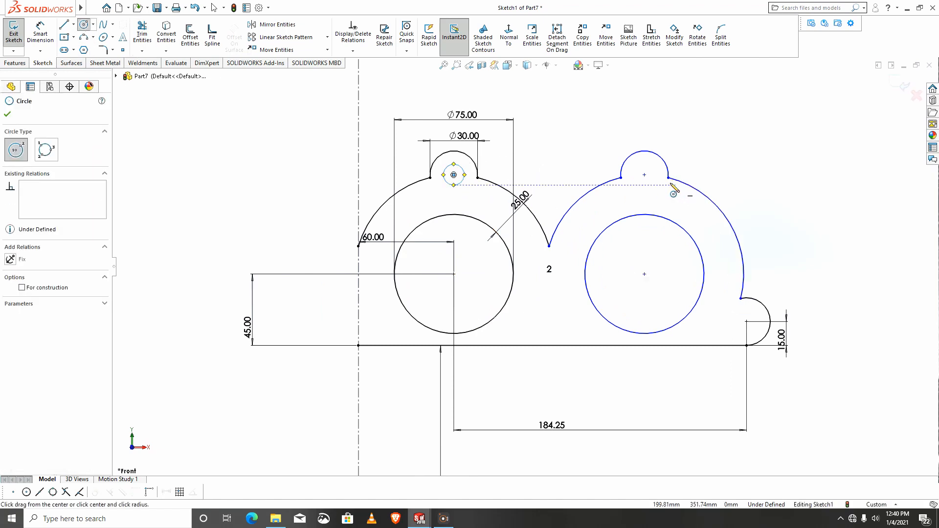
left_click_drag(644, 175, 656, 174)
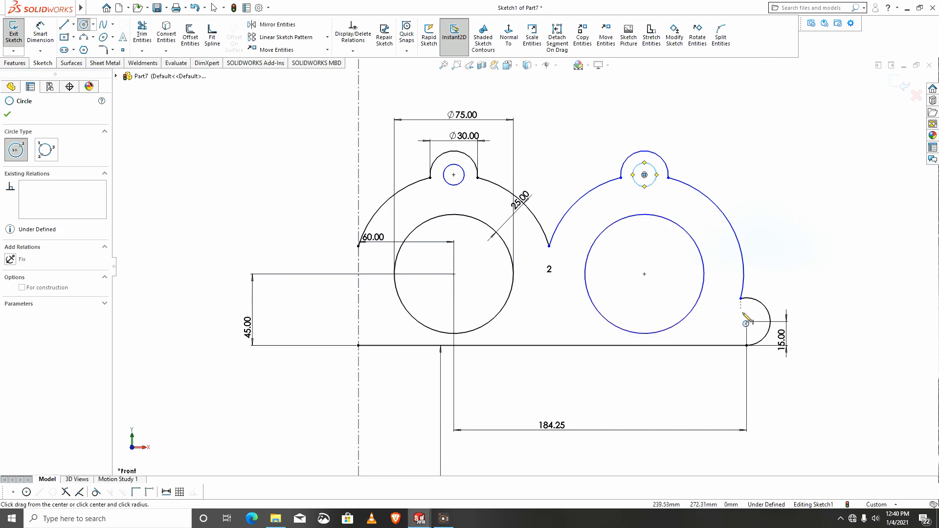
left_click_drag(747, 322, 735, 322)
left_click_drag(359, 322, 371, 309)
key("Escape")
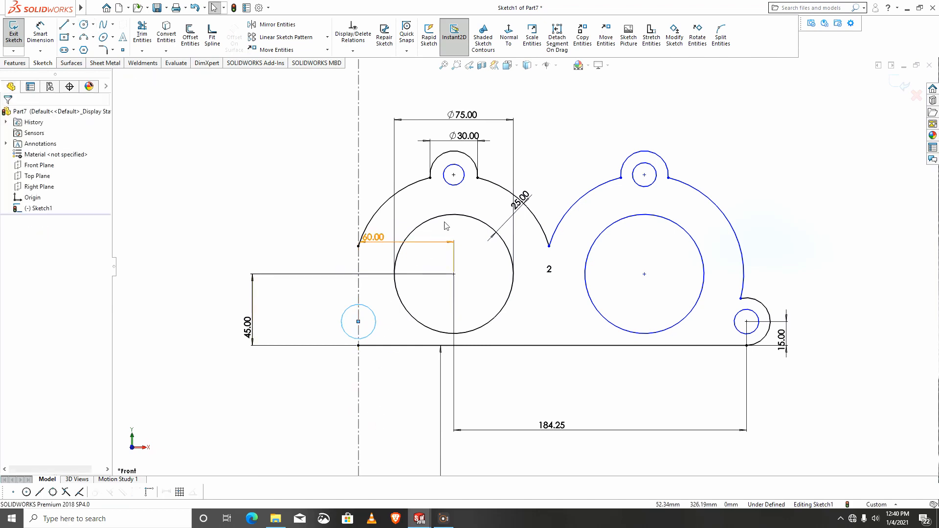
left_click(461, 183)
left_click(651, 187, "ctrl")
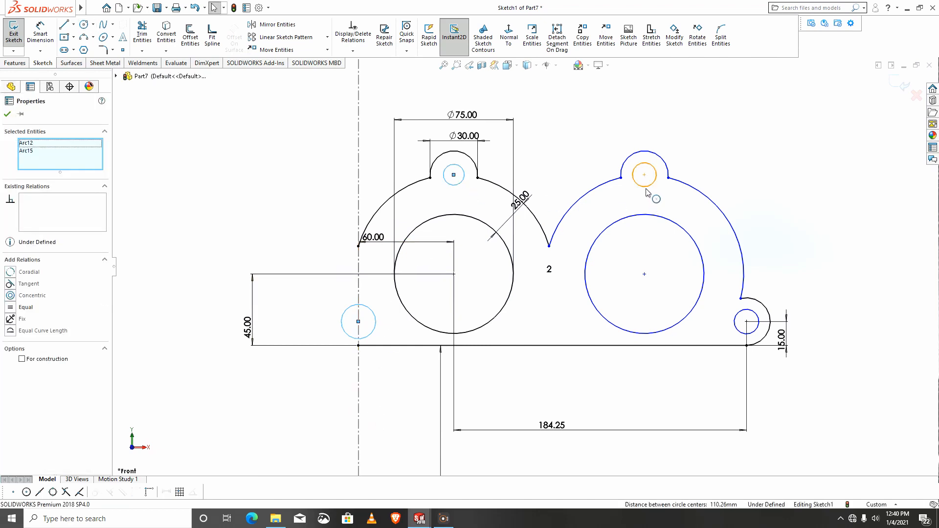
left_click(745, 316, "ctrl")
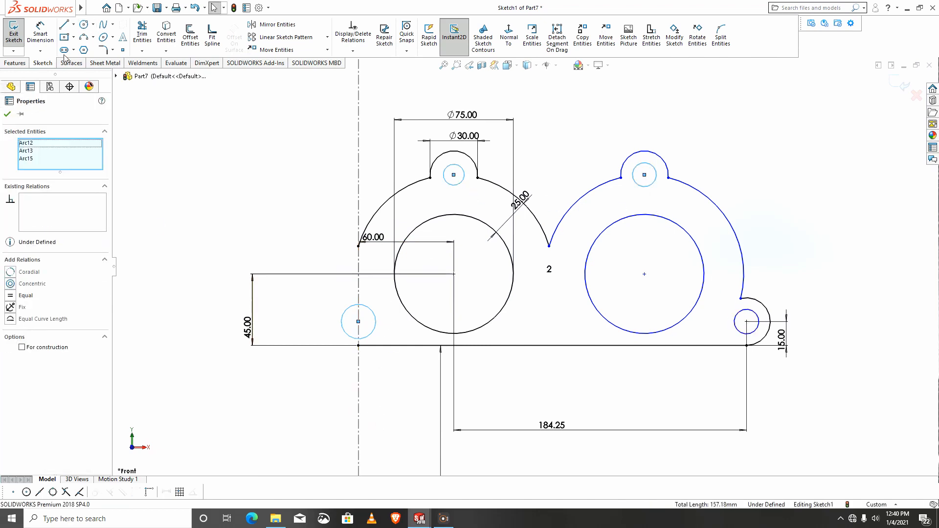
- Draw a fifth bolt hole circle of about 7 mm radius between the two ports, level with the right lug's hole
left_click(84, 25)
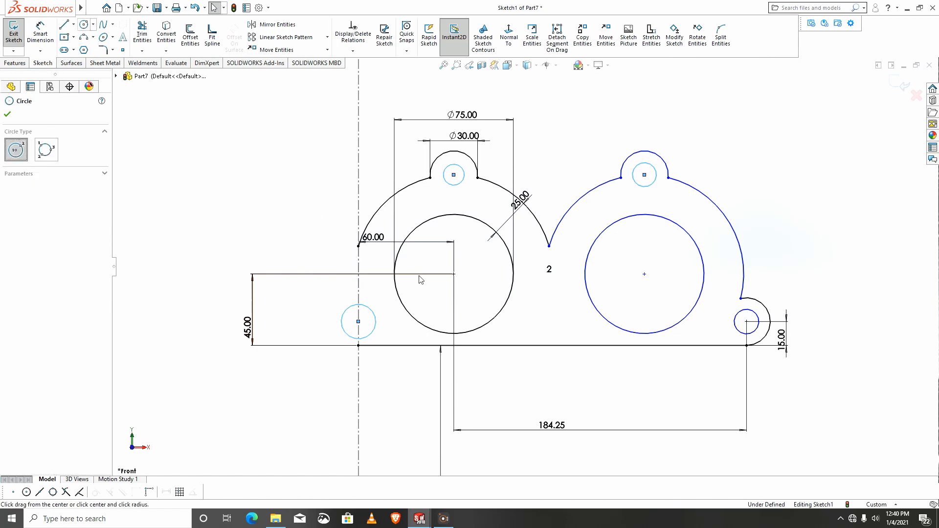
left_click(553, 321)
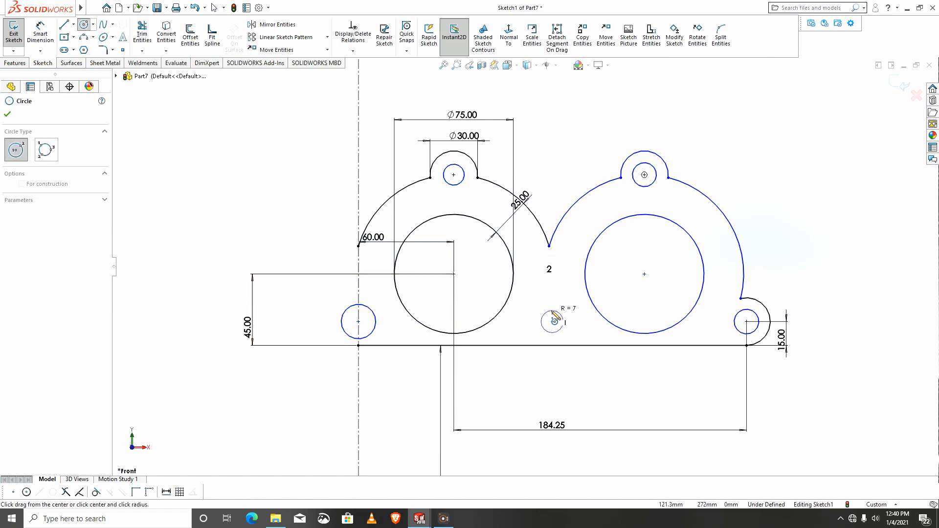
left_click(553, 312)
key("Escape")
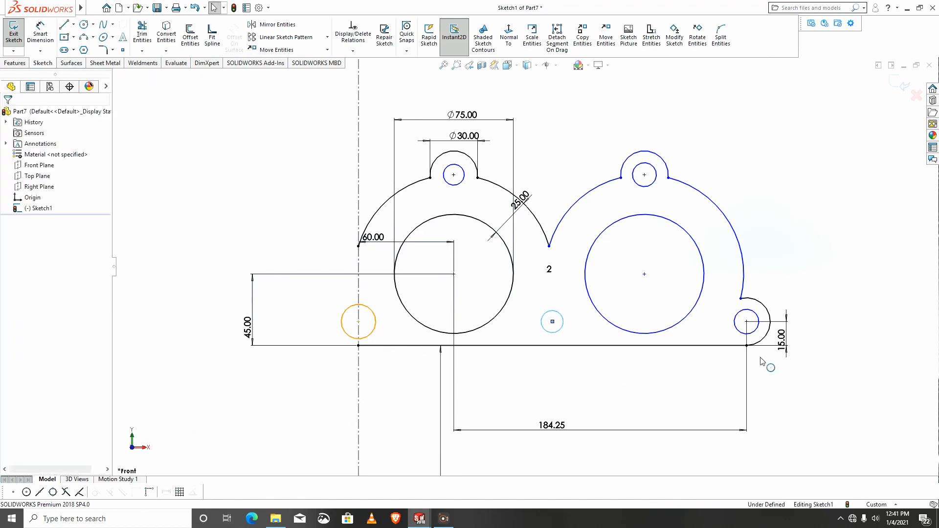
- Make all five bolt hole circles equal in size
left_click(758, 327, "ctrl")
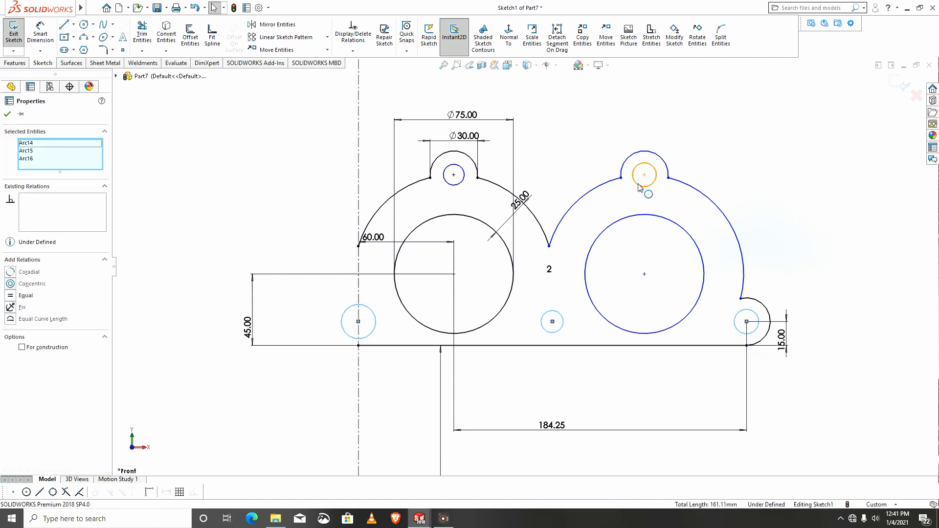
left_click(460, 183, "ctrl")
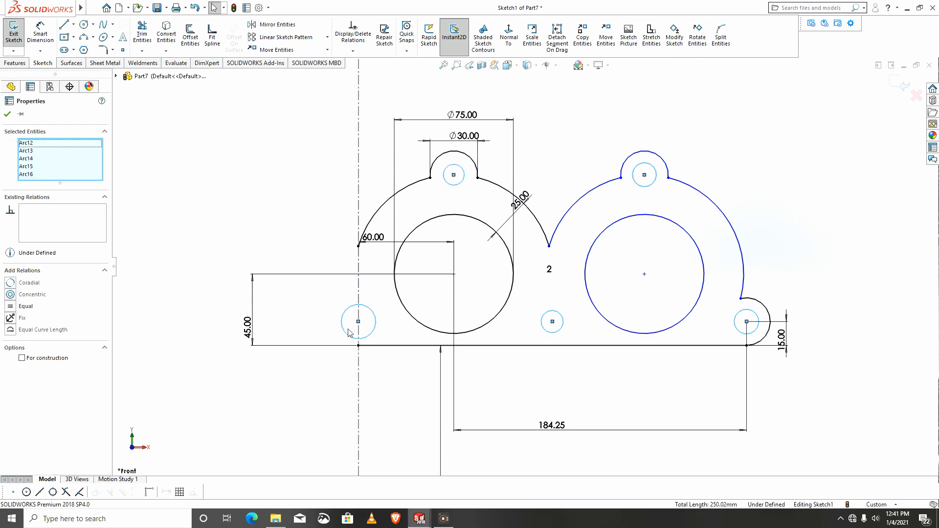
left_click(10, 307)
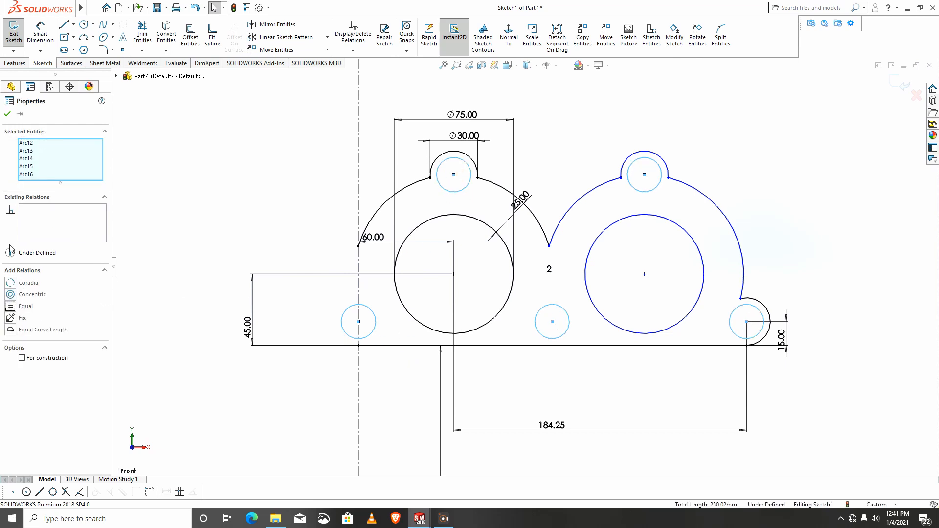
left_click(7, 113)
- Dimension the bolt hole in the second port's top lug to a diameter of 10 mm
left_click(47, 36)
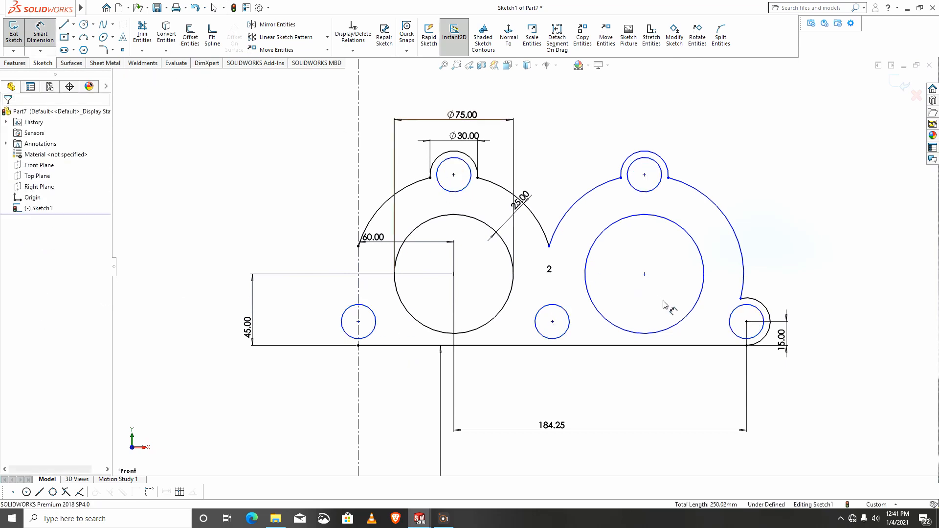
left_click(654, 194)
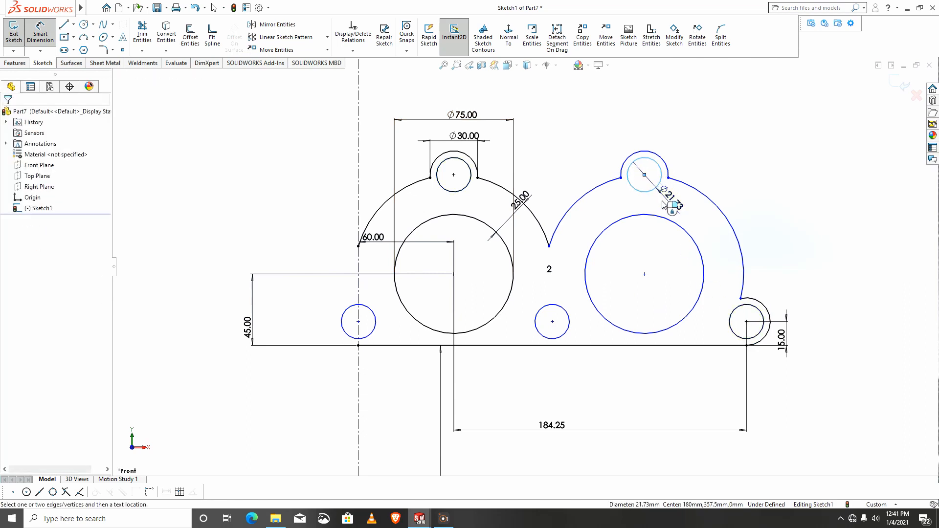
left_click(672, 205)
type("10")
key("Return")
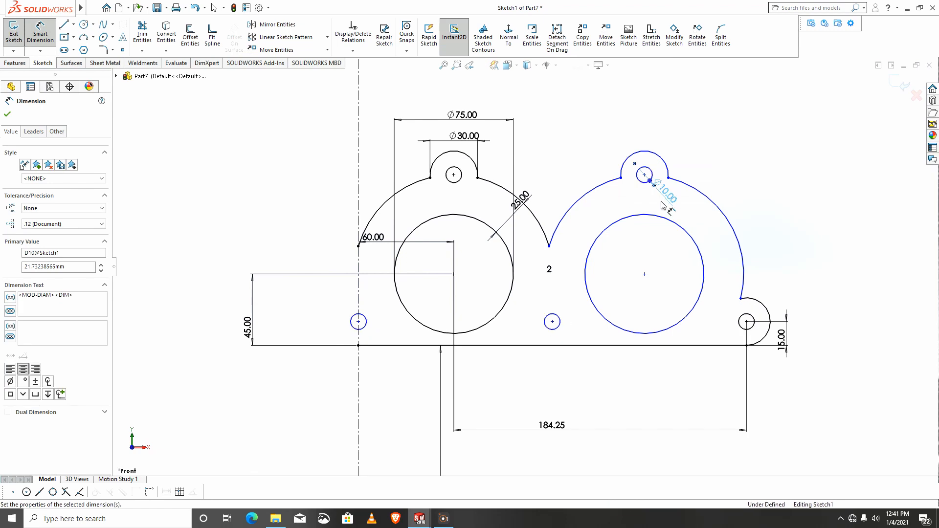
- Dimension the bolt hole between the ports 124.25 mm horizontally from the right lug's hole
left_click(559, 330)
left_click(746, 329)
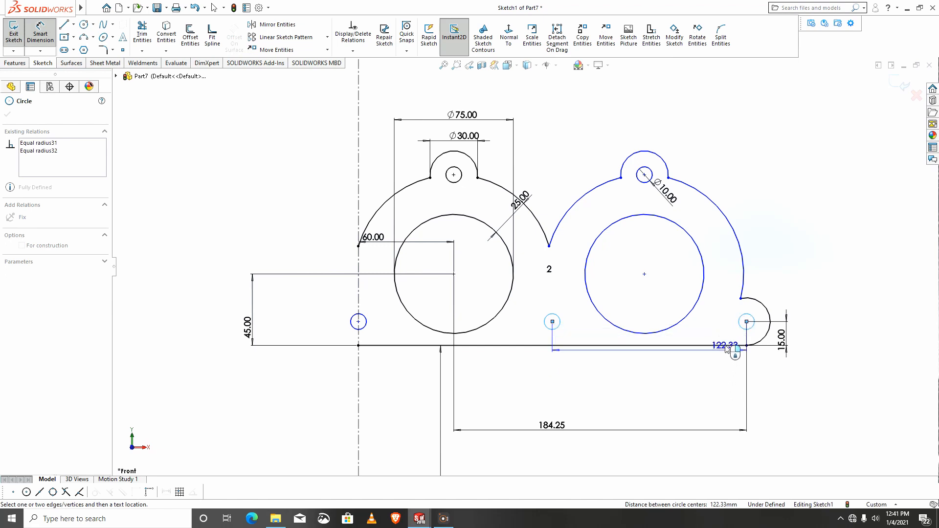
left_click(639, 388)
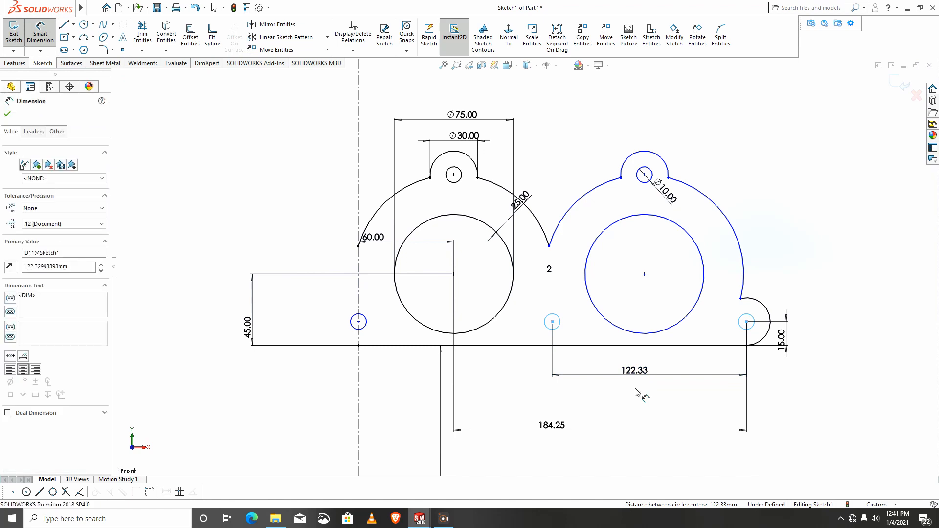
type("124")
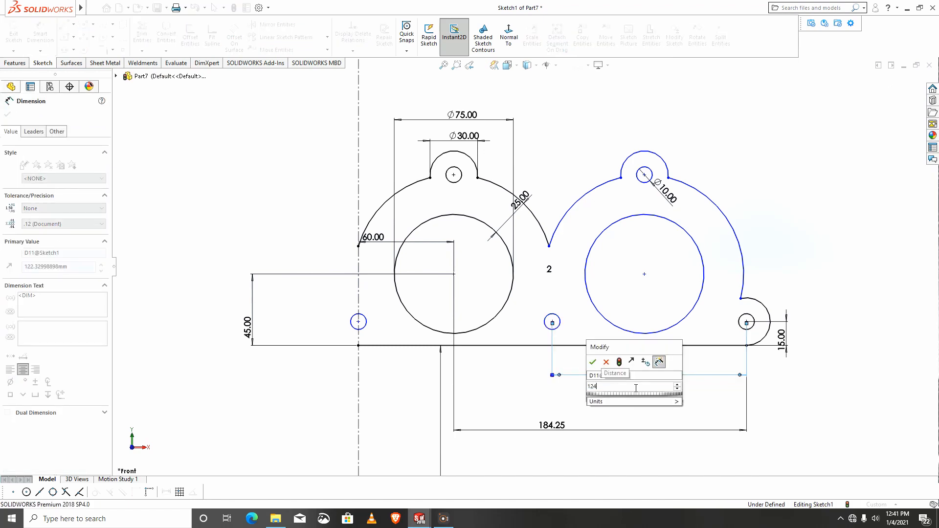
type(".25")
key("Return")
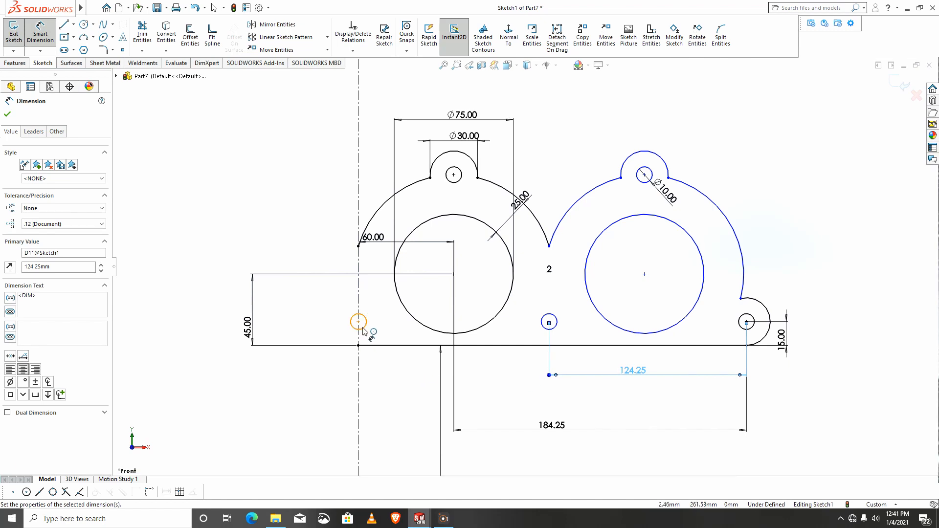
key("Escape")
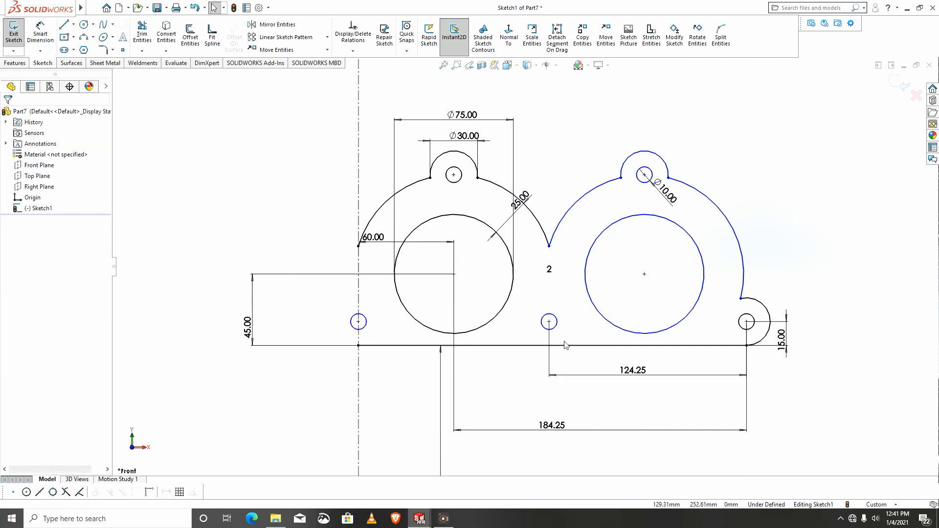
- Add a horizontal relation between the centers of the three lower bolt holes
left_click(359, 322)
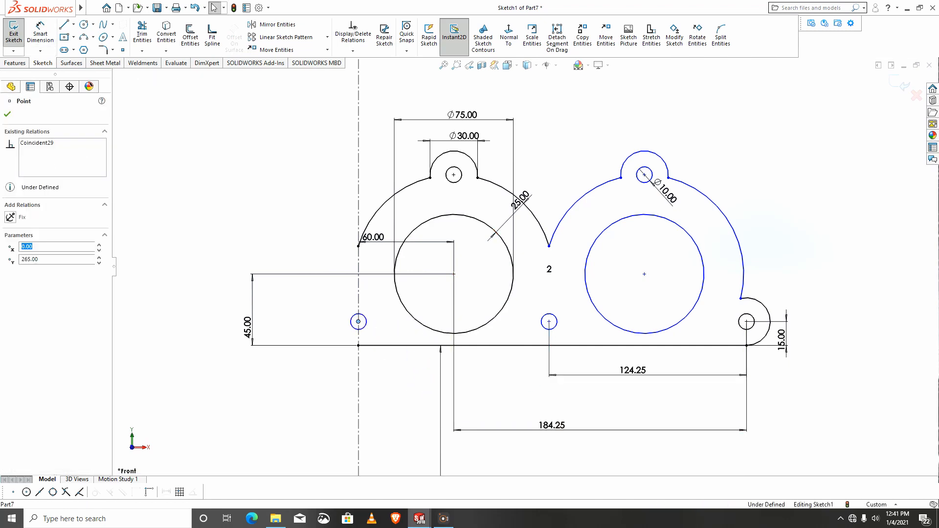
left_click(549, 322, "ctrl")
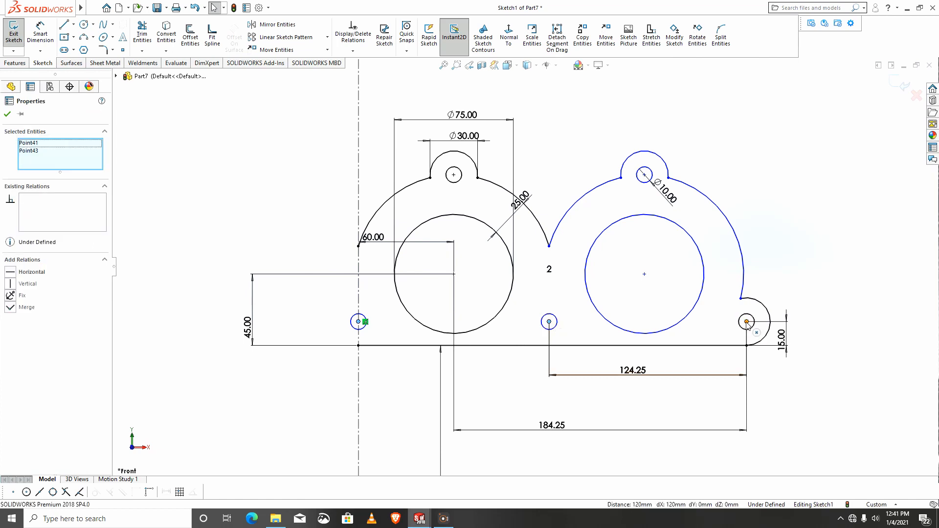
left_click(11, 274)
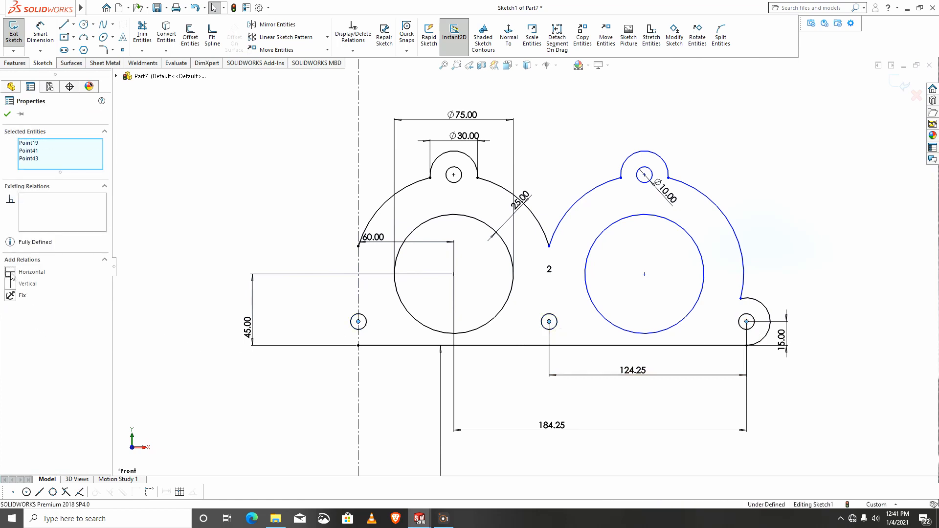
left_click(8, 115)
- Mirror the half flange profile with its ports and bolt holes, except the hole on the centerline, about the vertical centerline
scroll(509, 364, "up", 3)
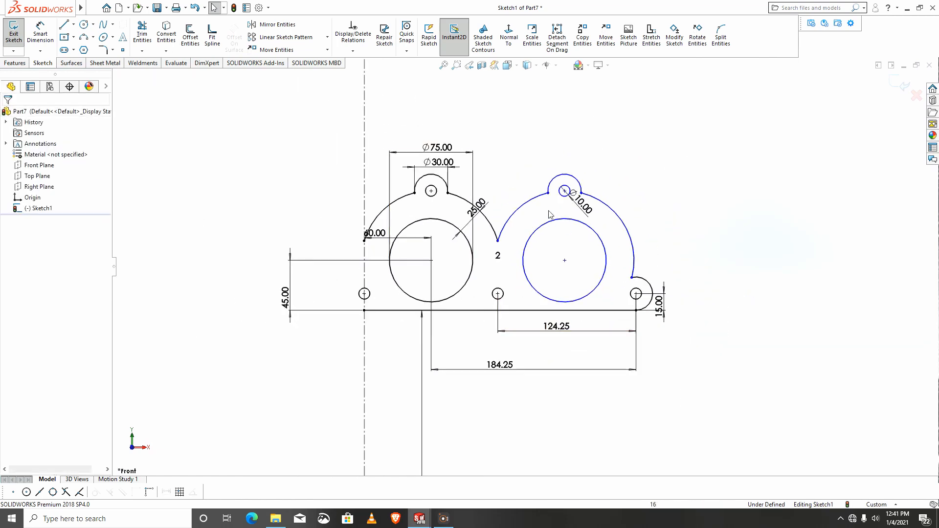
left_click(277, 25)
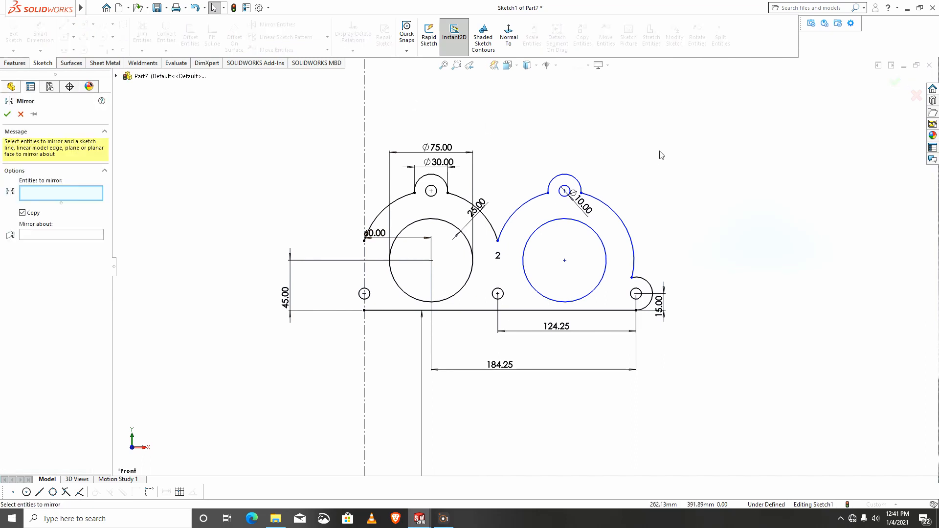
mouse_move(806, 116)
left_mouse_down()
mouse_move(430, 400)
mouse_move(370, 404)
left_mouse_up()
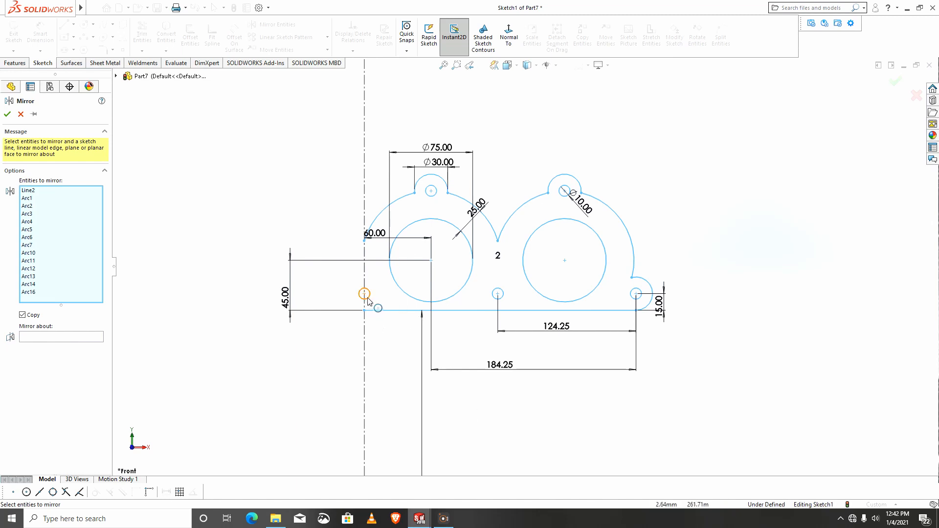
left_click(94, 341)
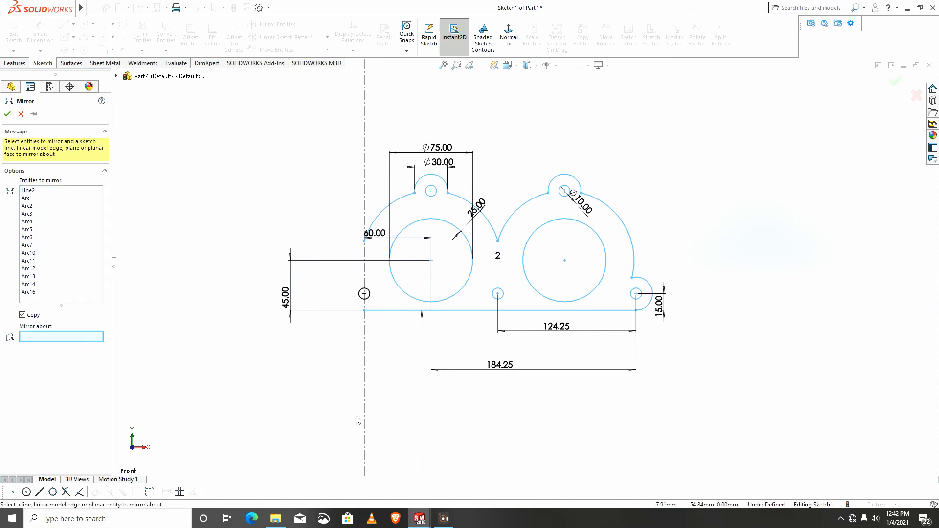
left_click(364, 425)
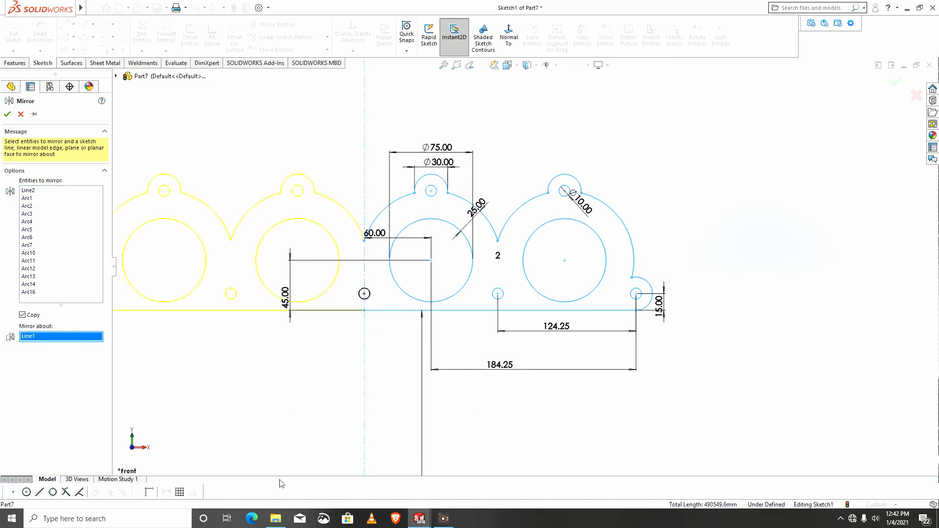
left_click(8, 114)
- Create a sheet metal base flange 10 mm thick from the complete port flange sketch
scroll(455, 303, "up", 3)
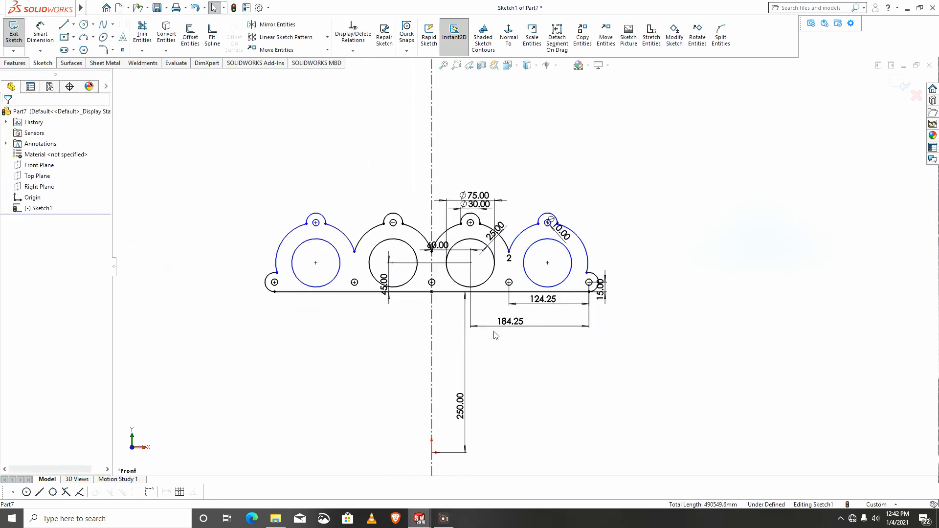
scroll(514, 341, "down", 1)
scroll(524, 267, "up", 3)
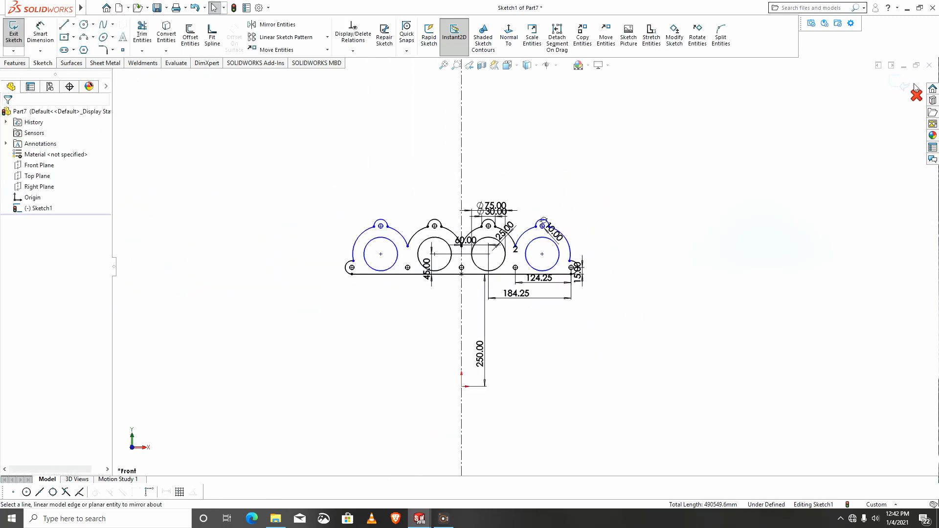
left_click(96, 64)
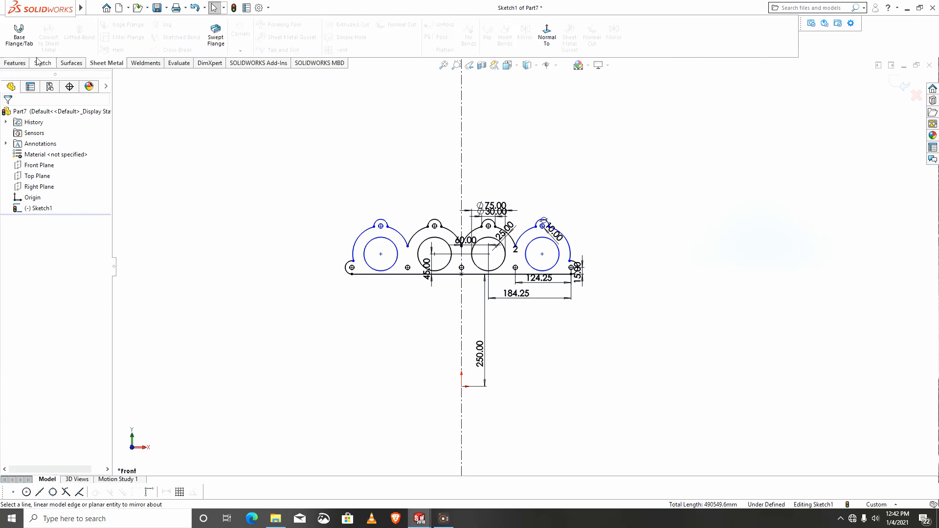
left_click(25, 37)
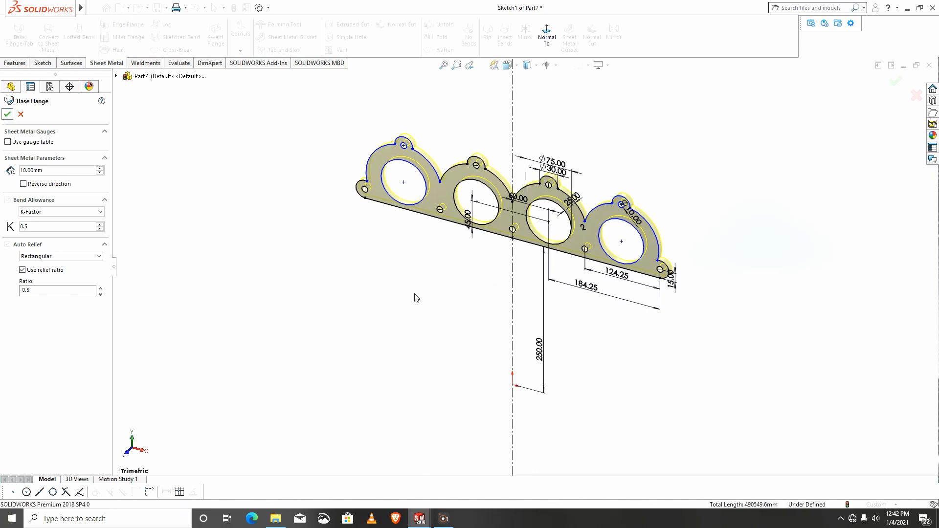
key("Return")
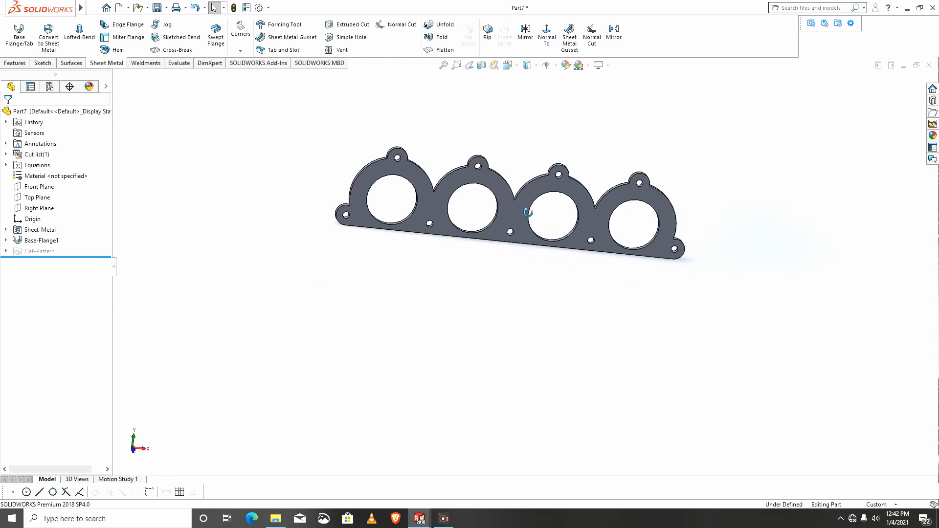
- Turn on the perspective view and apply the Plain White scene
left_click(608, 66)
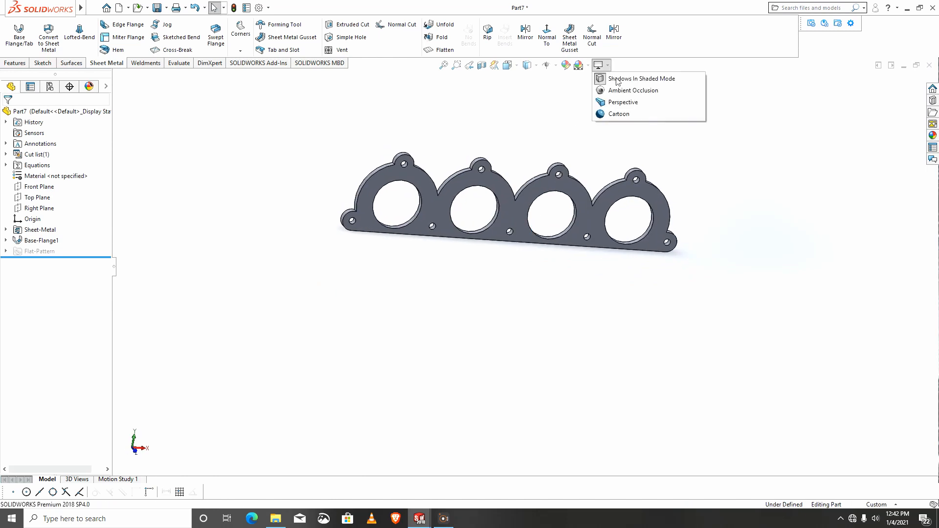
left_click(621, 102)
left_click(588, 66)
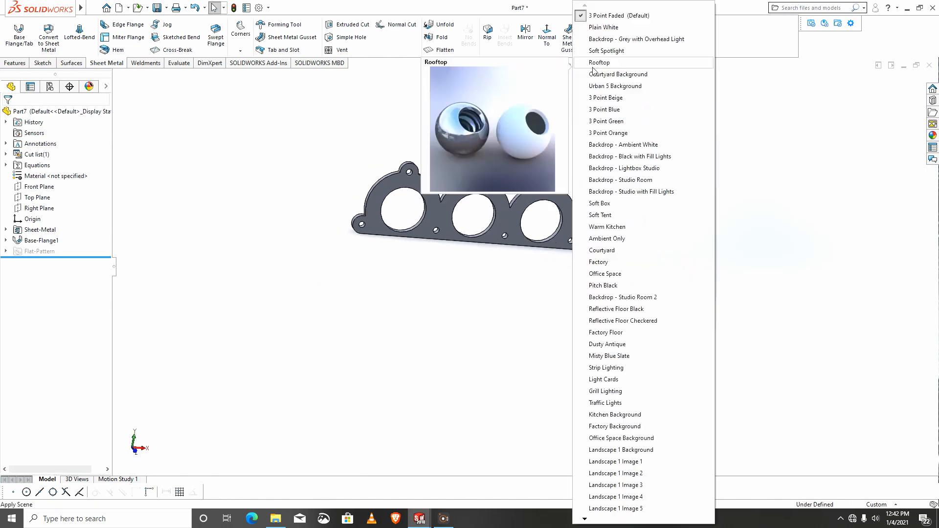
left_click(609, 28)
- Fillet the three V-shaped valley edges between the port arches of the flange with a 15 mm radius
scroll(522, 167, "down", 4)
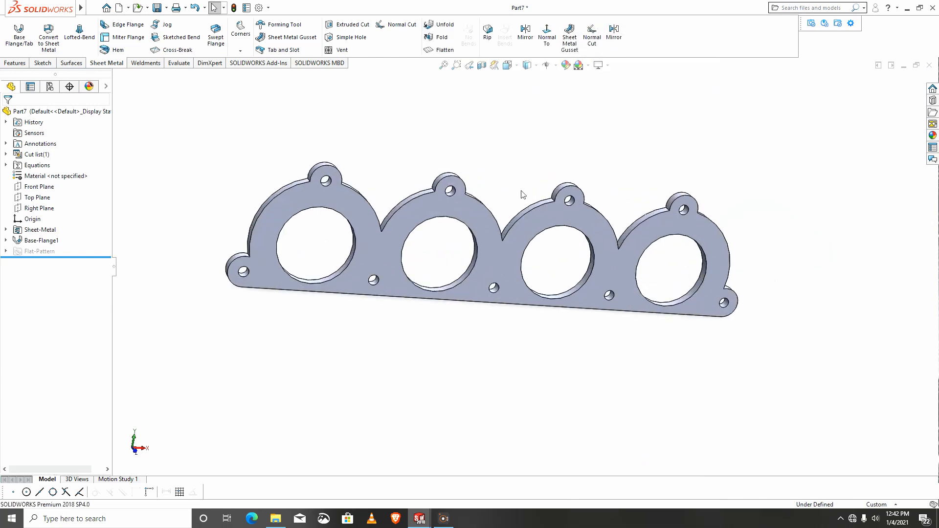
middle_click_drag(464, 299, 470, 350)
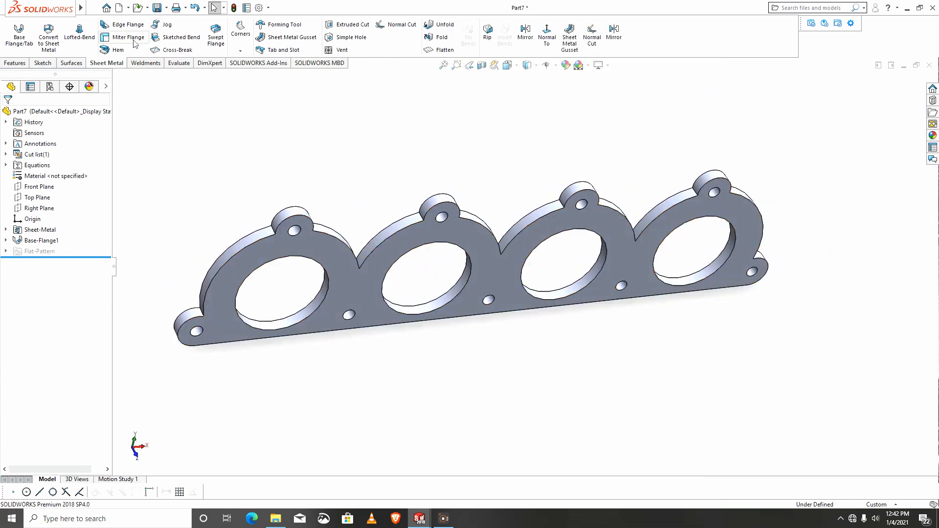
left_click(28, 63)
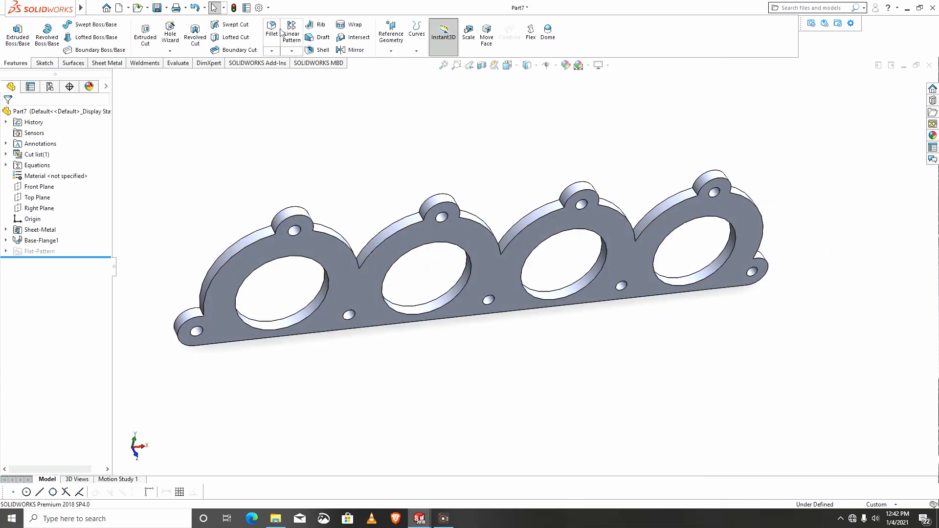
middle_click_drag(334, 336, 326, 384)
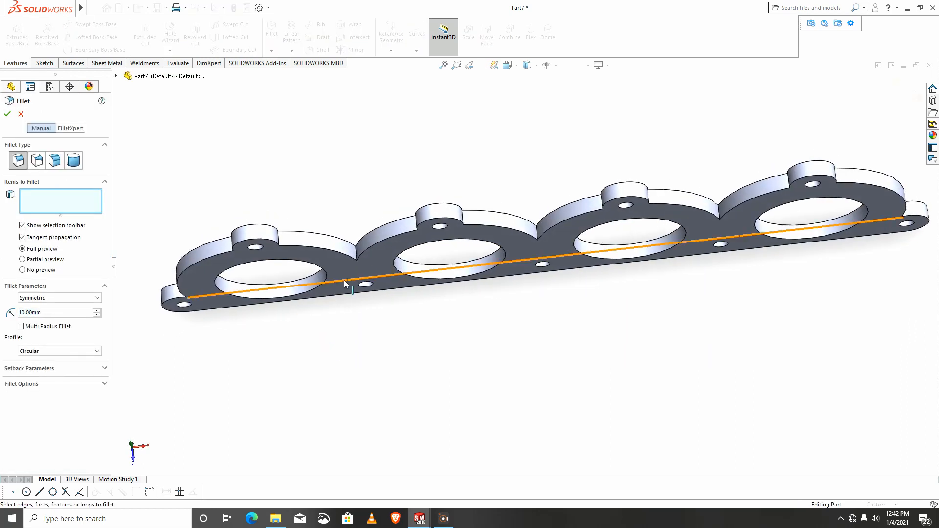
left_click(354, 255)
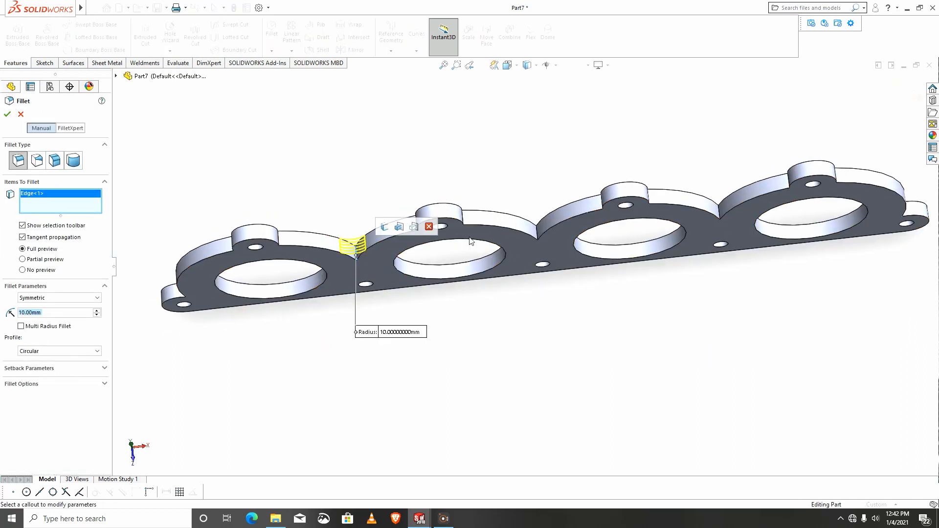
left_click(537, 233)
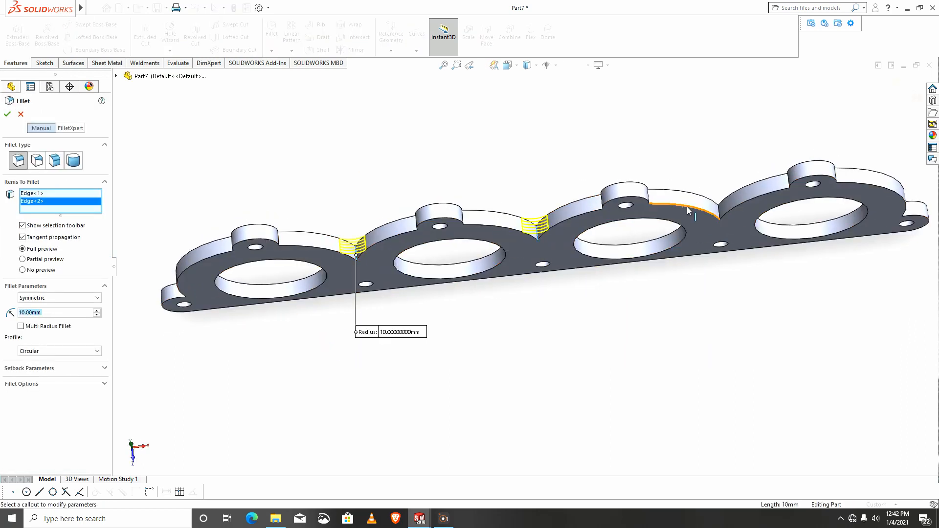
left_click(718, 212)
key("ctrl+1")
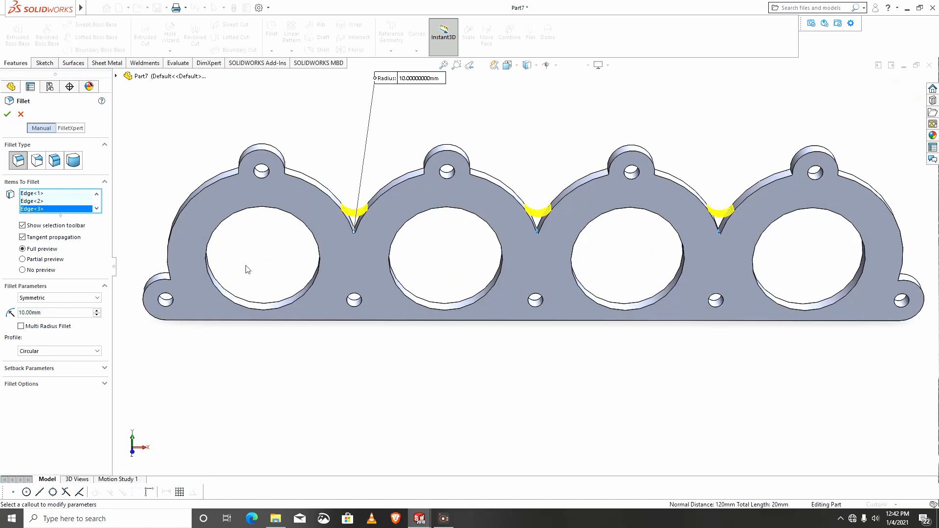
left_click_drag(58, 312, 11, 312)
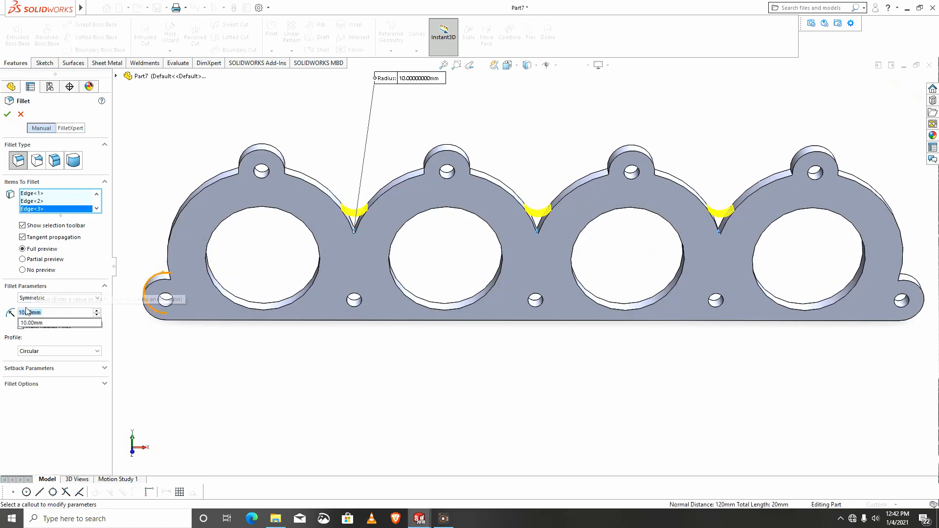
type("15")
key("Return")
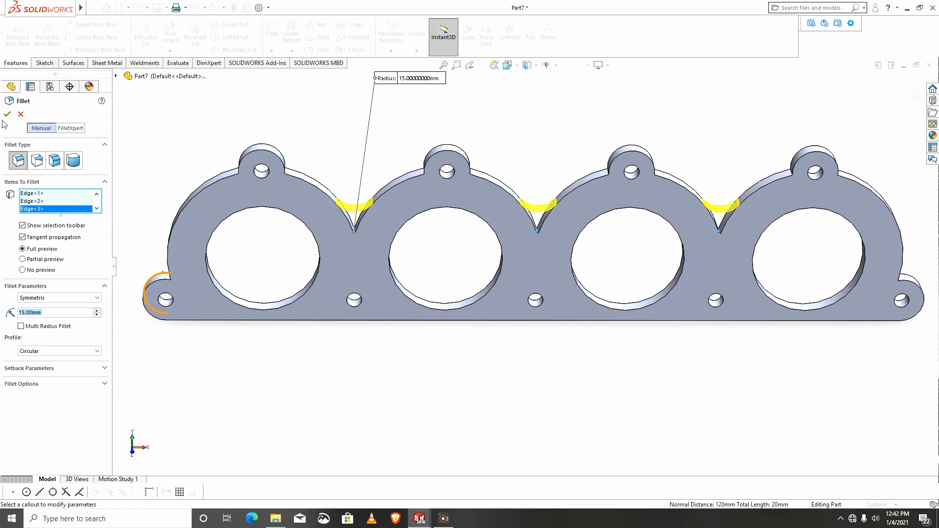
left_click(8, 114)
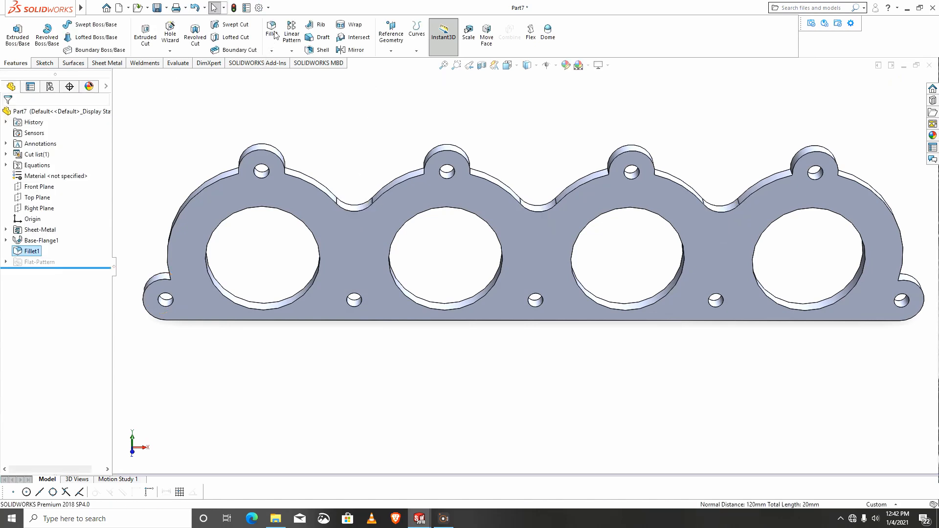
- Fillet the ten edges where the upper bolt lugs and the two end lugs meet the port arches with a 10 mm radius
key("Return")
scroll(308, 270, "up", 1)
middle_click_drag(311, 268, 387, 289)
scroll(298, 360, "down", 4)
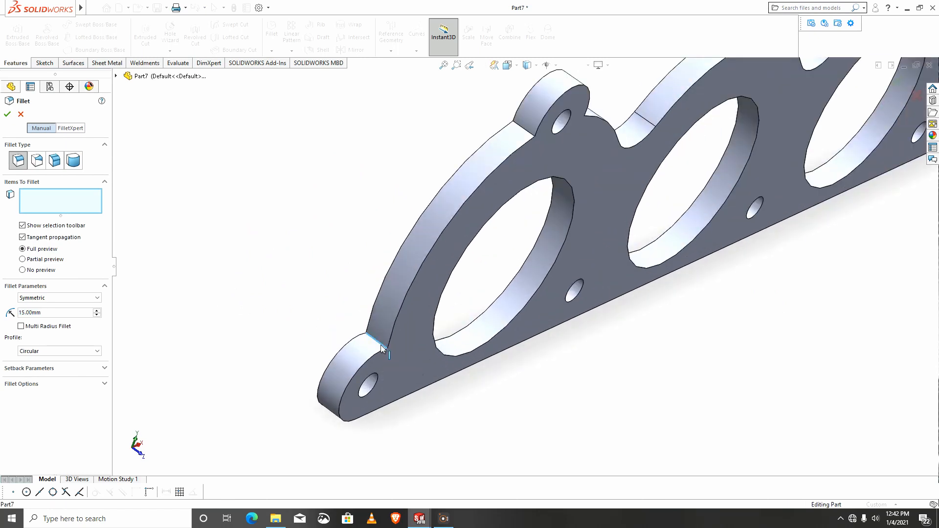
left_click(382, 347)
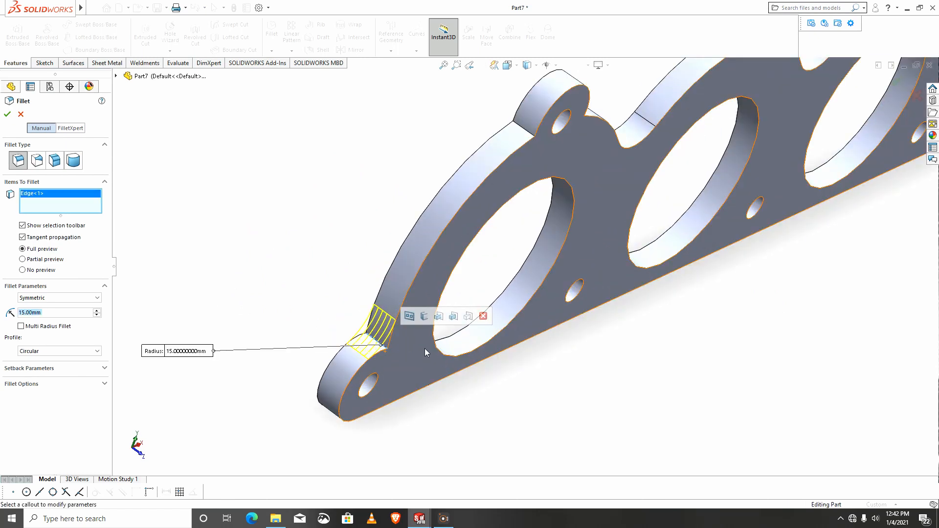
left_click(429, 319)
scroll(645, 315, "up", 2)
scroll(670, 277, "up", 2)
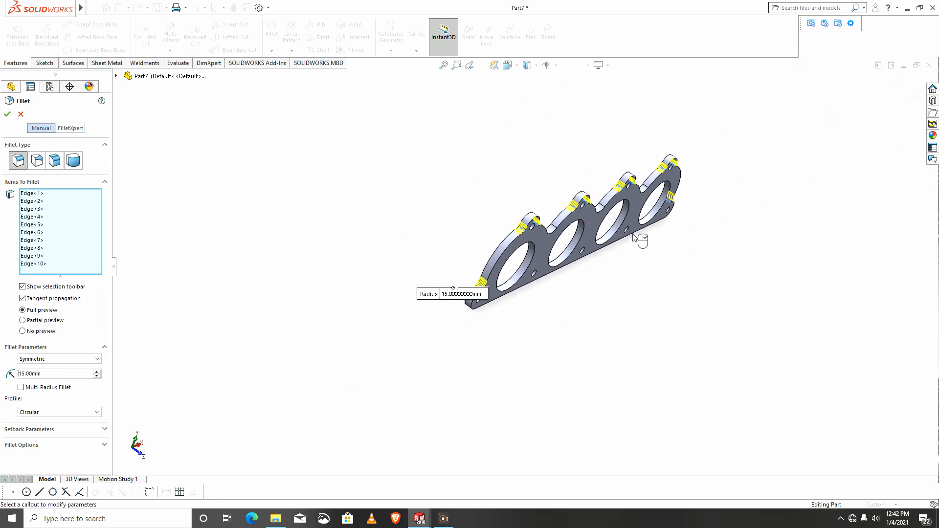
middle_click_drag(640, 237, 585, 188)
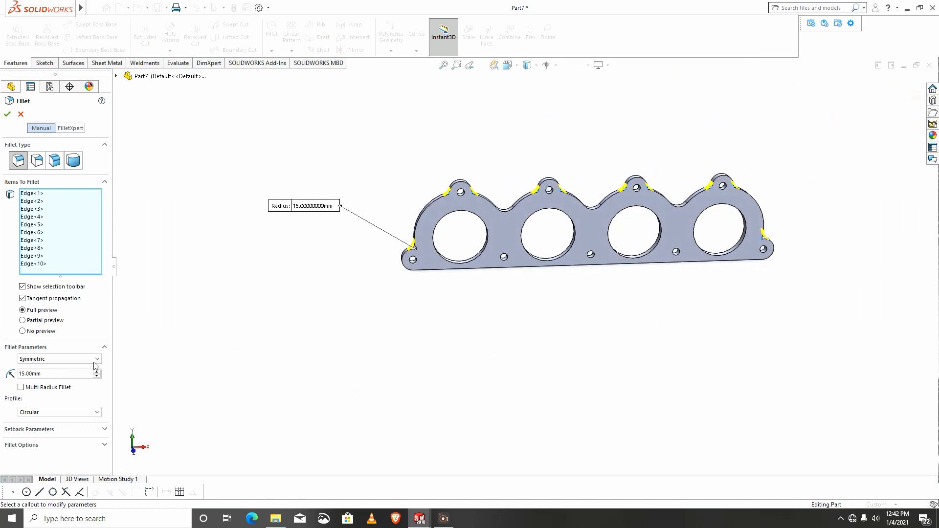
left_click(43, 376)
type("10")
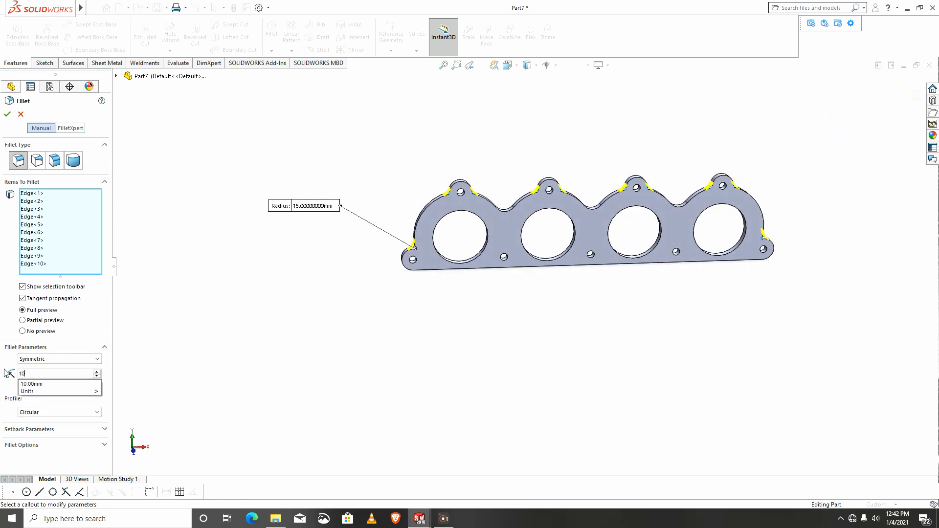
key("Return")
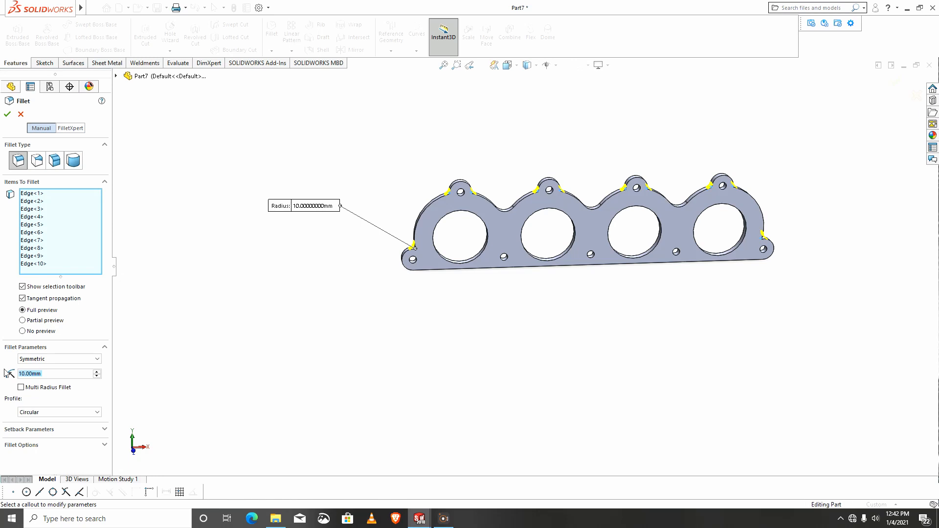
left_click(8, 115)
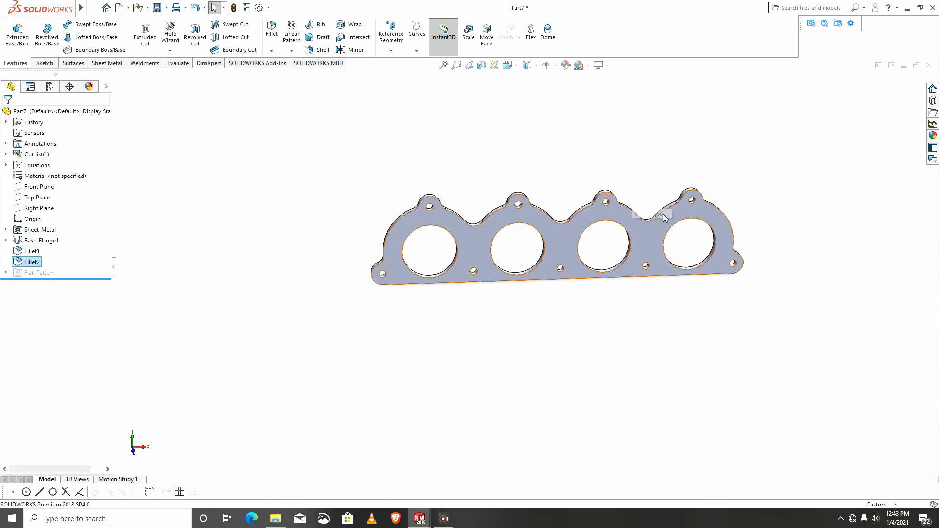
- Switch to the finished manifold in Part1, examine the collector flange at the lower pipe ends, and return to Part7
scroll(641, 282, "up", 2)
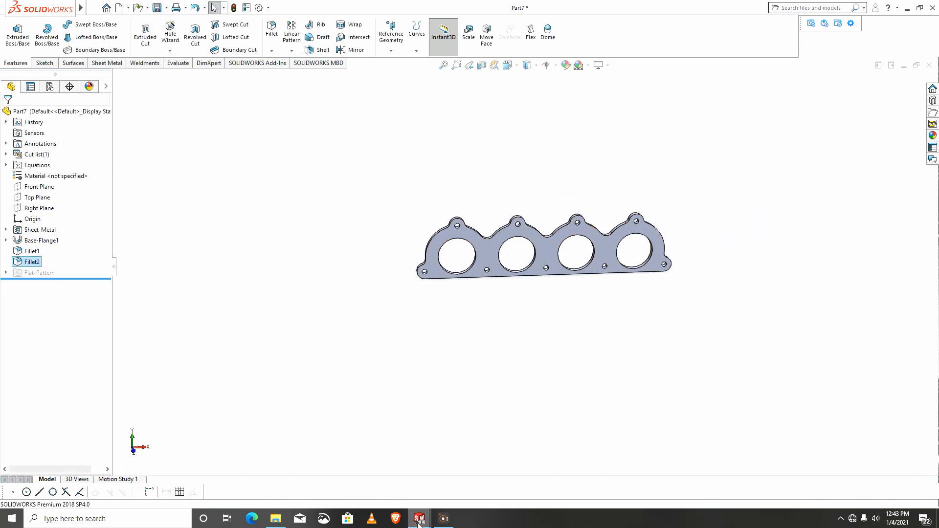
mouse_move(418, 520)
left_click(388, 474)
middle_click_drag(517, 435, 583, 431)
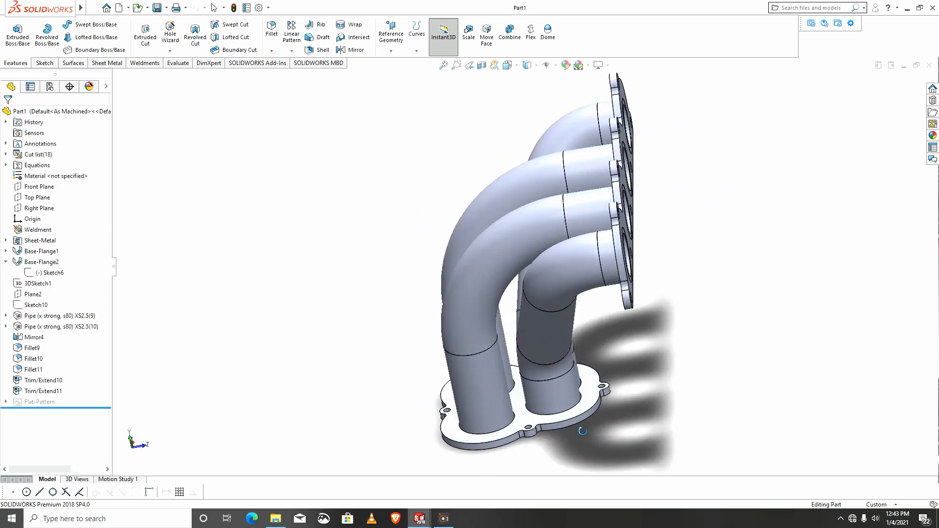
left_click(526, 425)
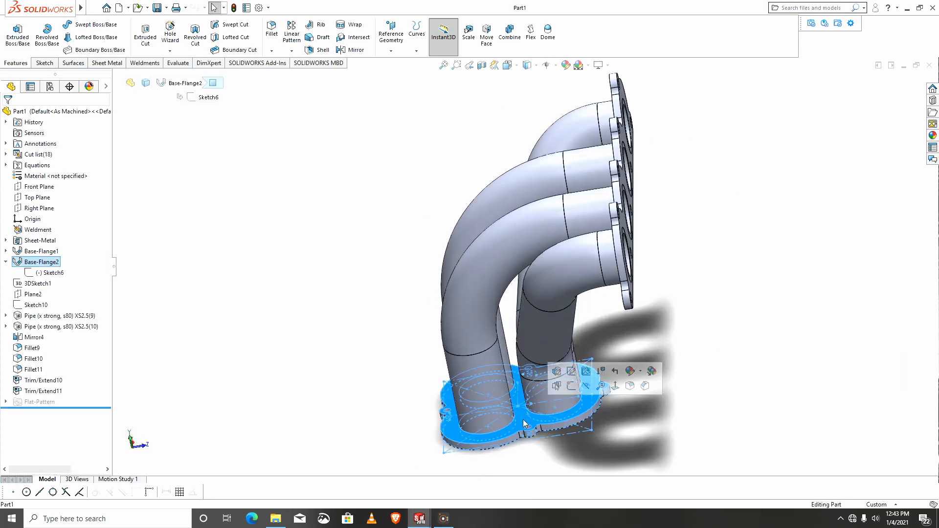
left_click(623, 446)
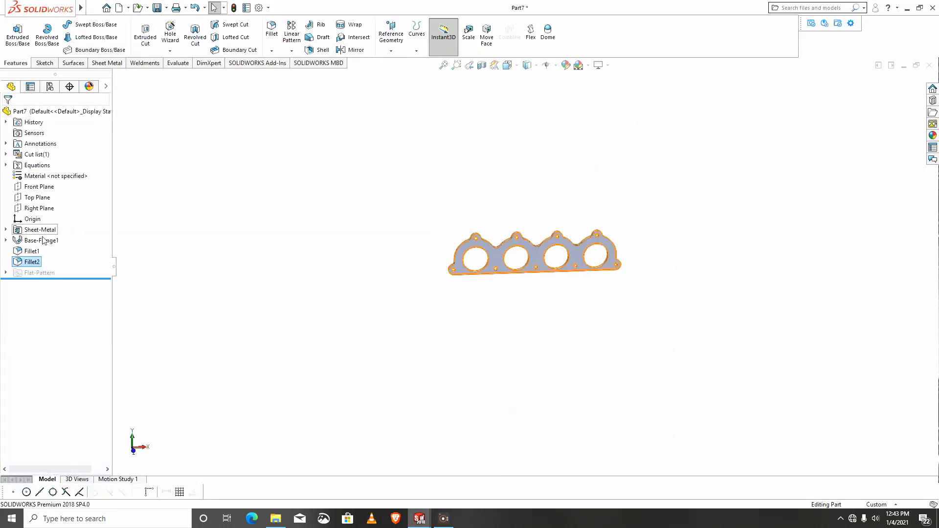
- Start a sketch on the Top Plane and draw a vertical construction line of infinite length through the origin
left_click(38, 198)
left_click(52, 187)
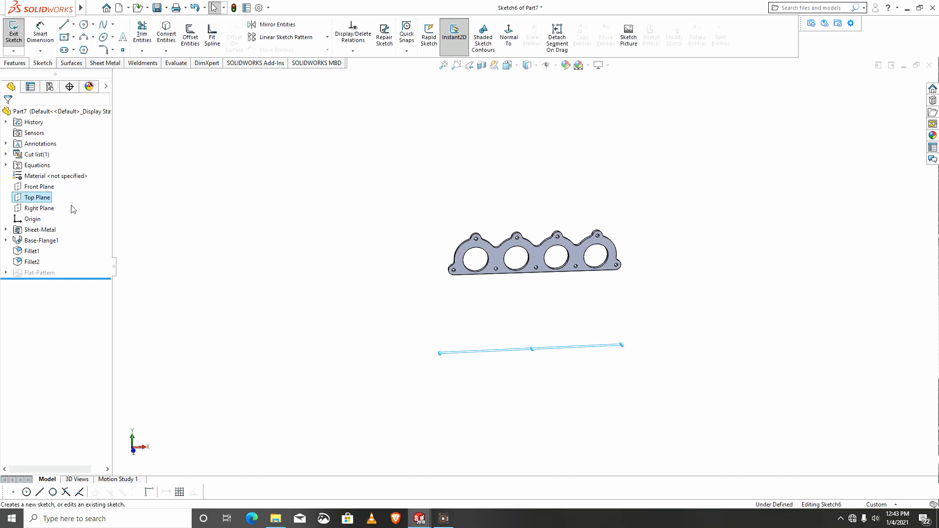
left_click(508, 41)
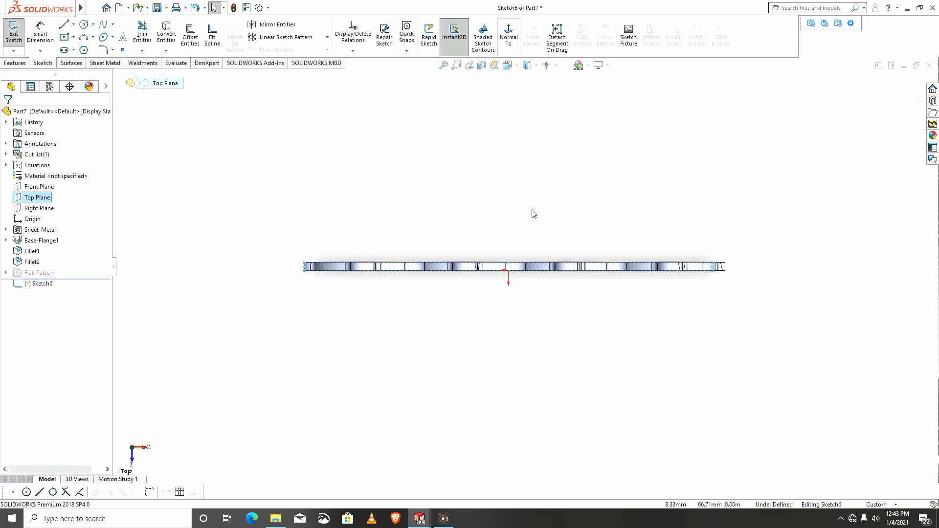
left_click(73, 24)
left_click(88, 50)
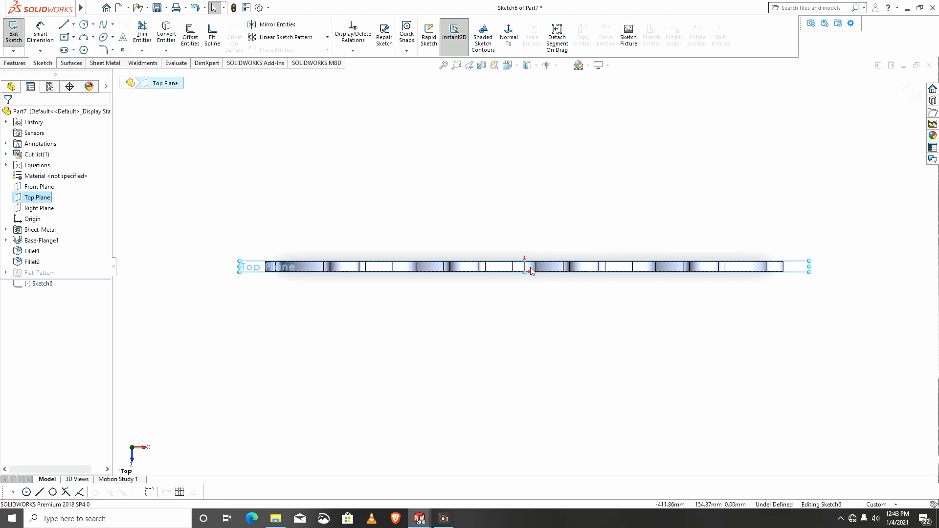
left_click(22, 237)
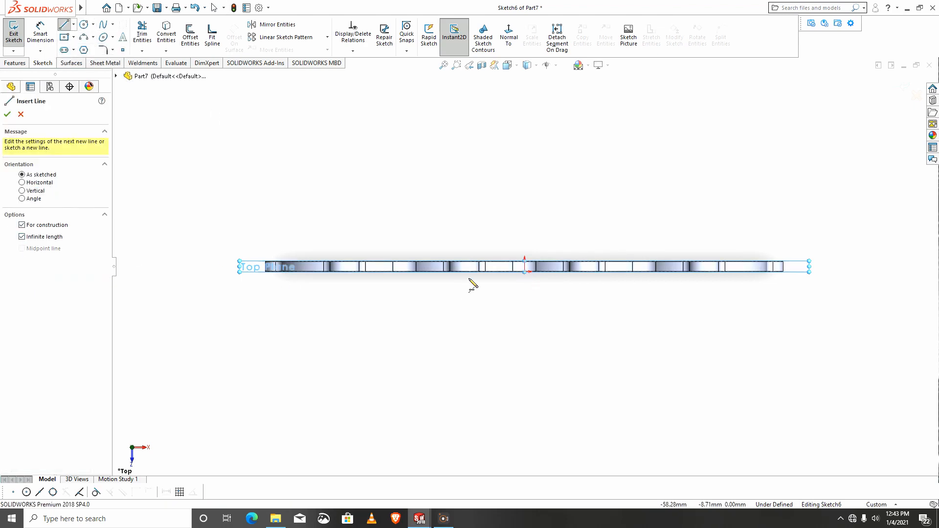
left_click(524, 272)
left_click(534, 128)
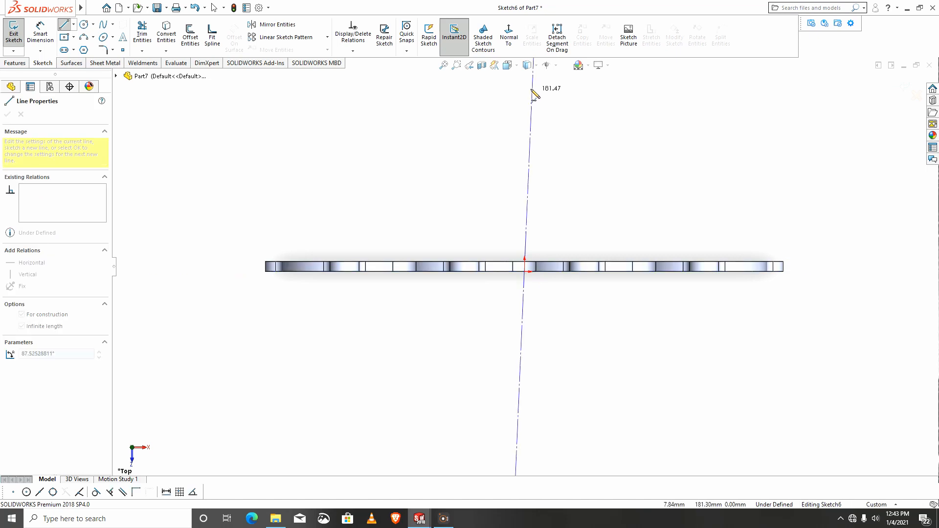
scroll(523, 161, "up", 1)
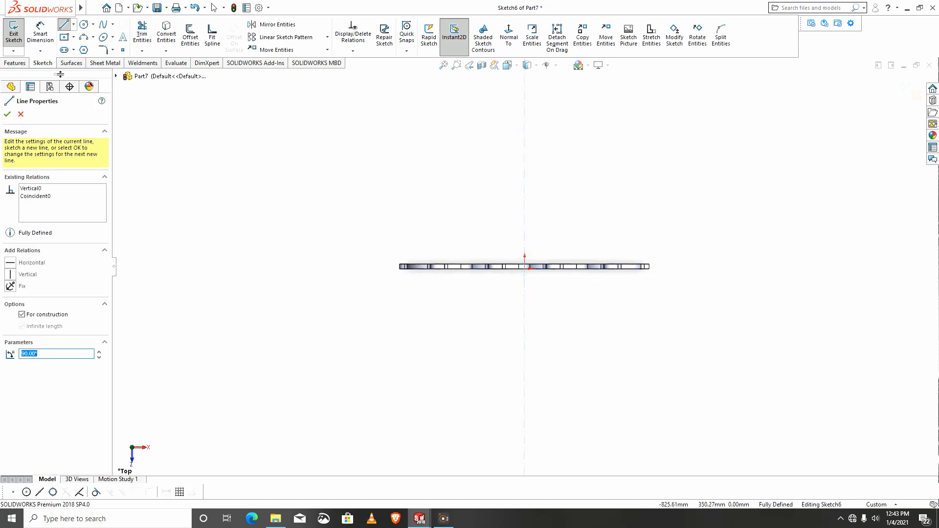
left_click(7, 114)
- Draw two circles, one above the other, left of the construction line, about 67 mm and 81 mm in diameter
scroll(528, 156, "up", 1)
scroll(548, 147, "down", 4)
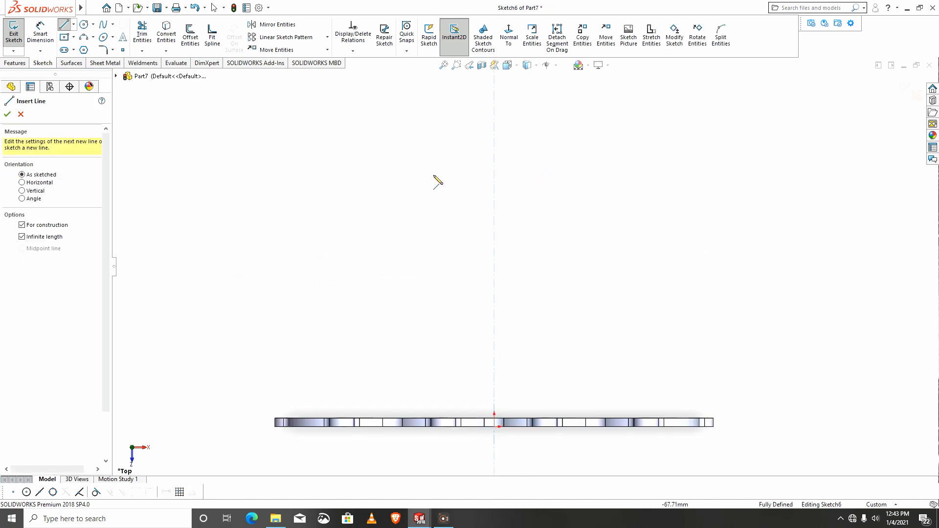
left_click(84, 26)
left_click(453, 234)
left_click(450, 169)
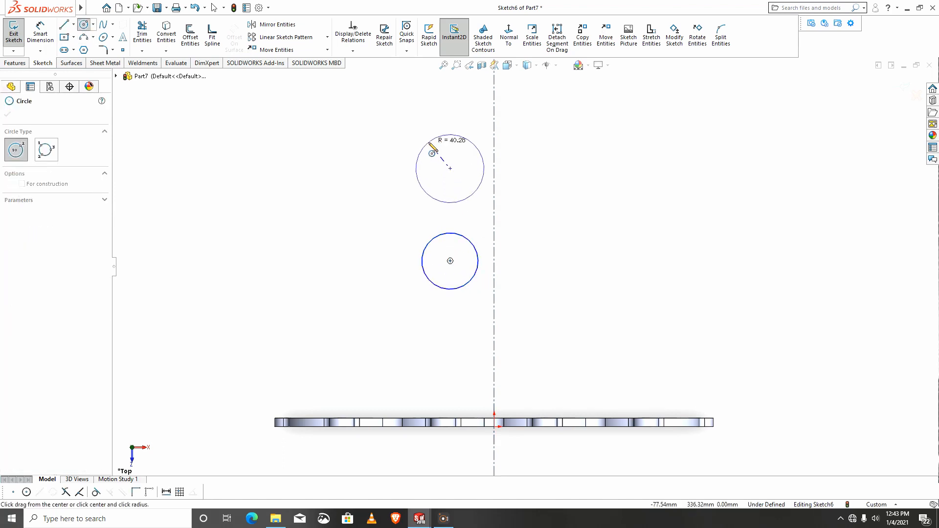
left_click(429, 143)
key("Escape")
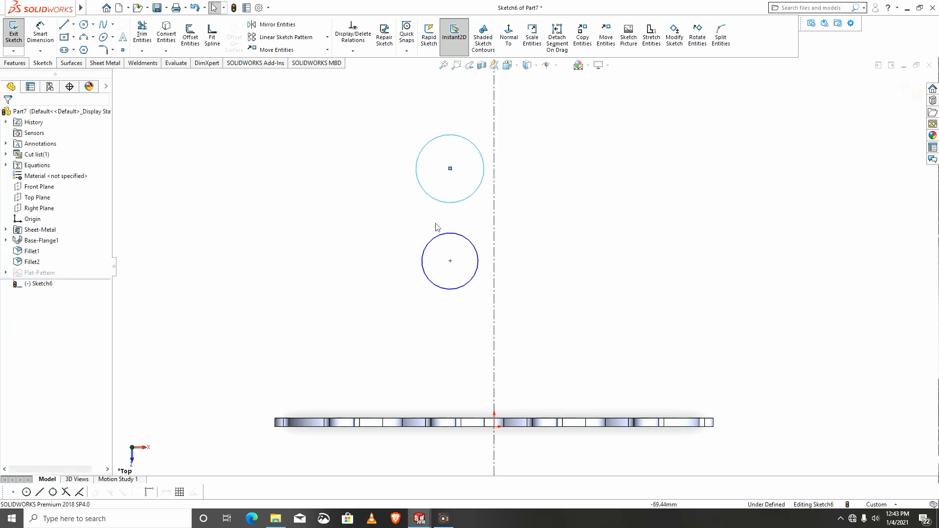
- Make the two circles equal in size and dimension the diameter of the lower circle
left_click(432, 239, "ctrl")
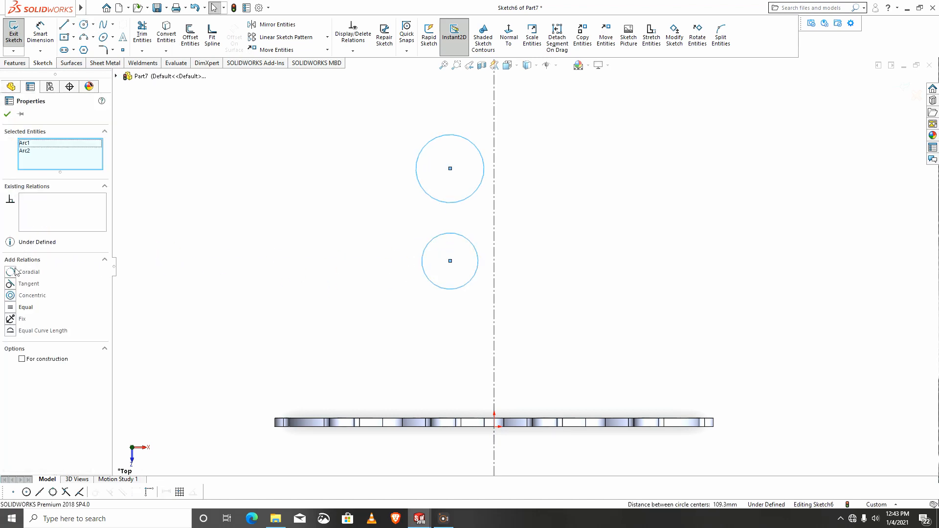
left_click(11, 307)
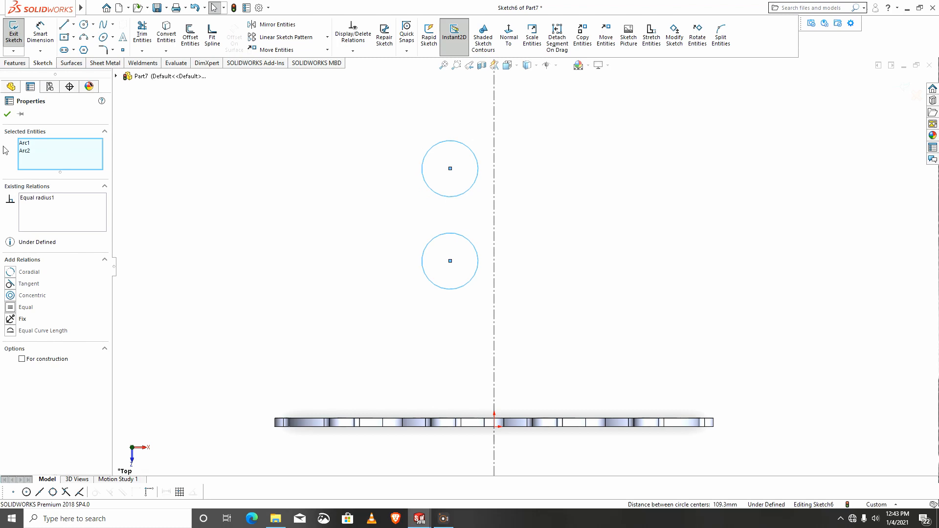
left_click(8, 115)
key("d")
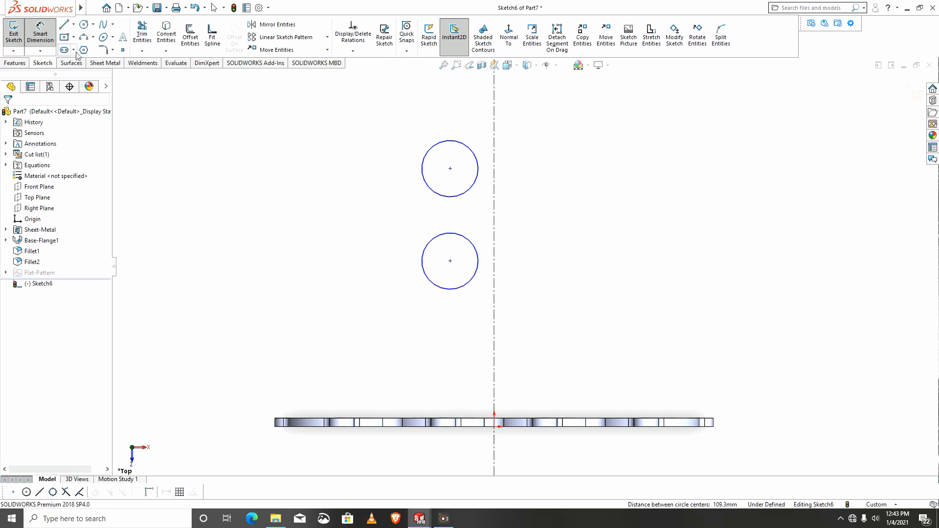
left_click(434, 255)
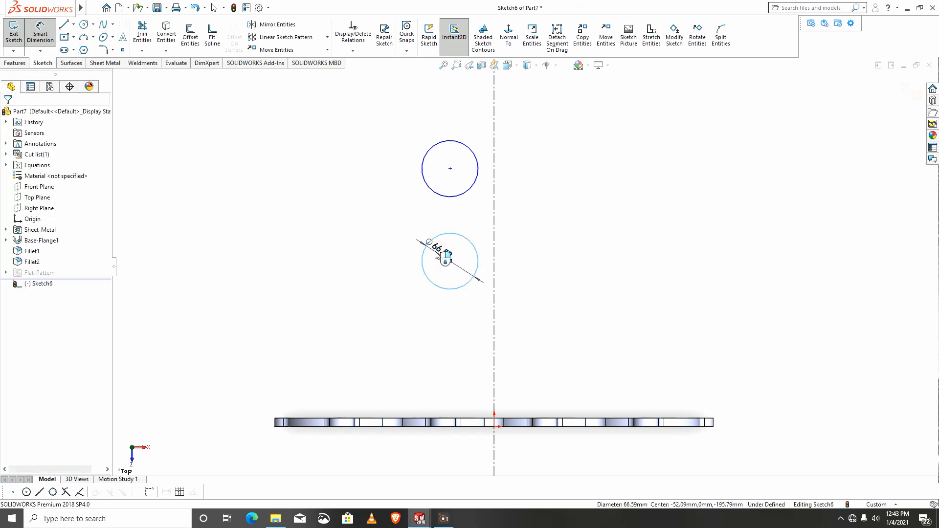
left_click(435, 256)
key("Return")
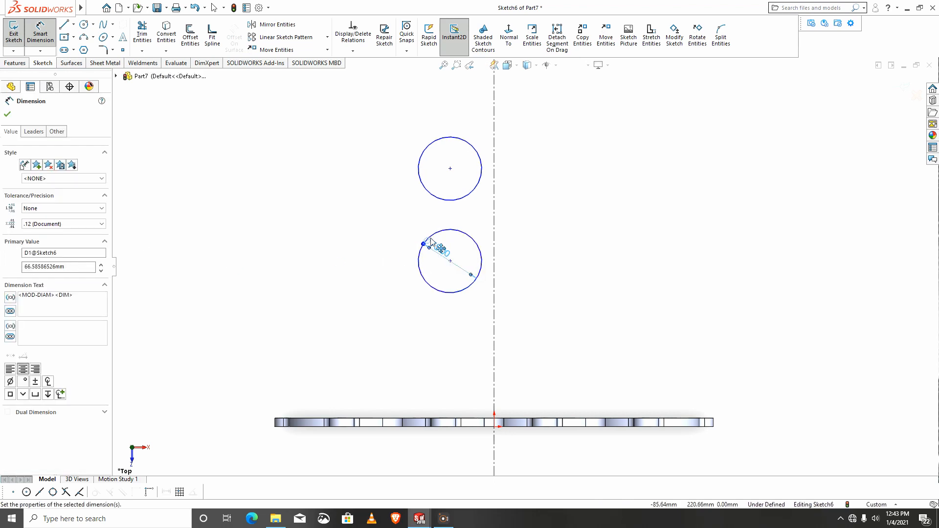
- Dimension the lower circle's centre 20 mm from the vertical construction line
scroll(456, 239, "down", 1)
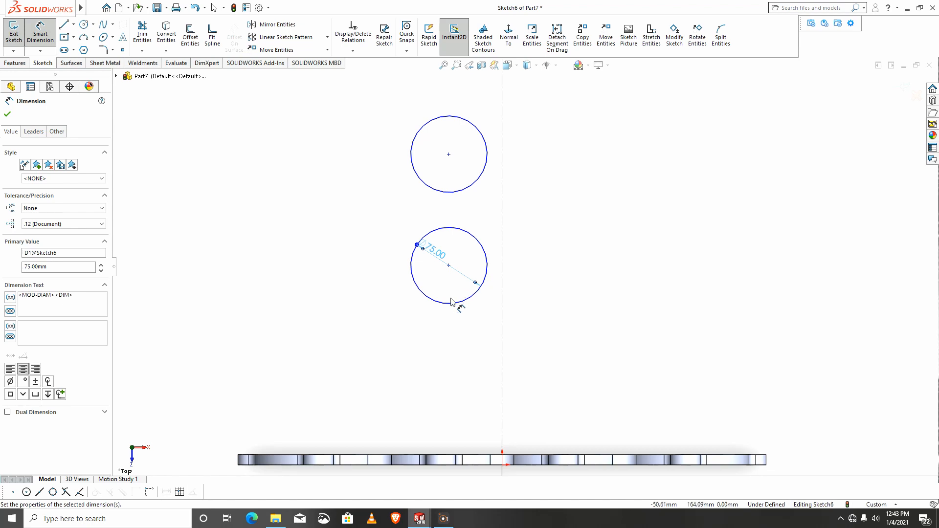
left_click(467, 299)
left_click(503, 315)
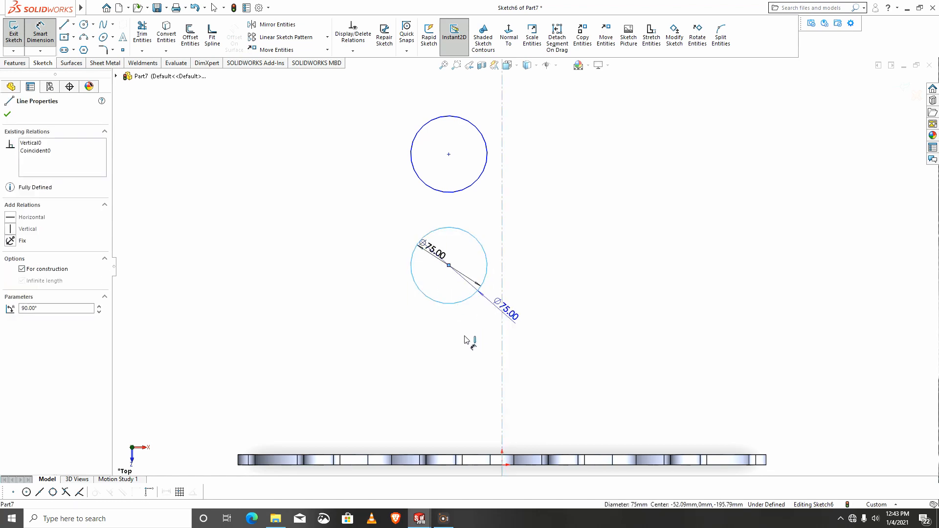
left_click(458, 337)
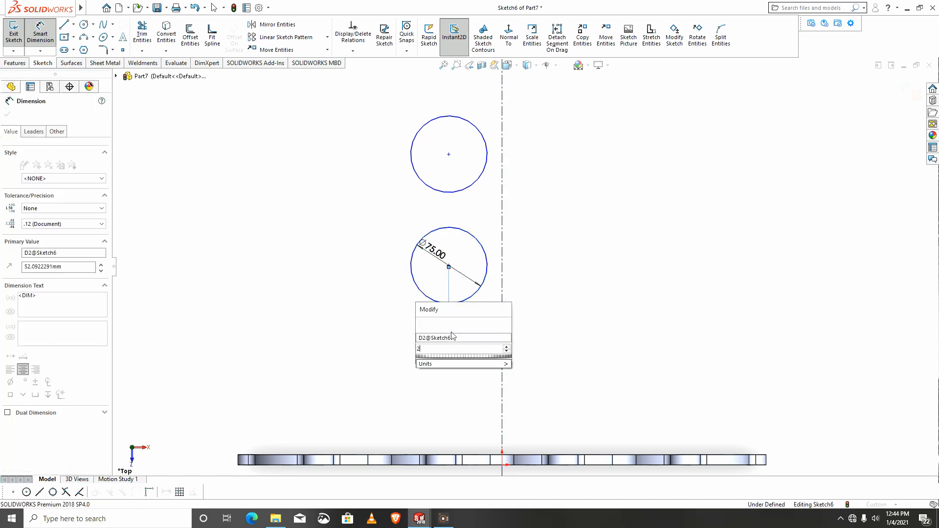
type("20")
key("Return")
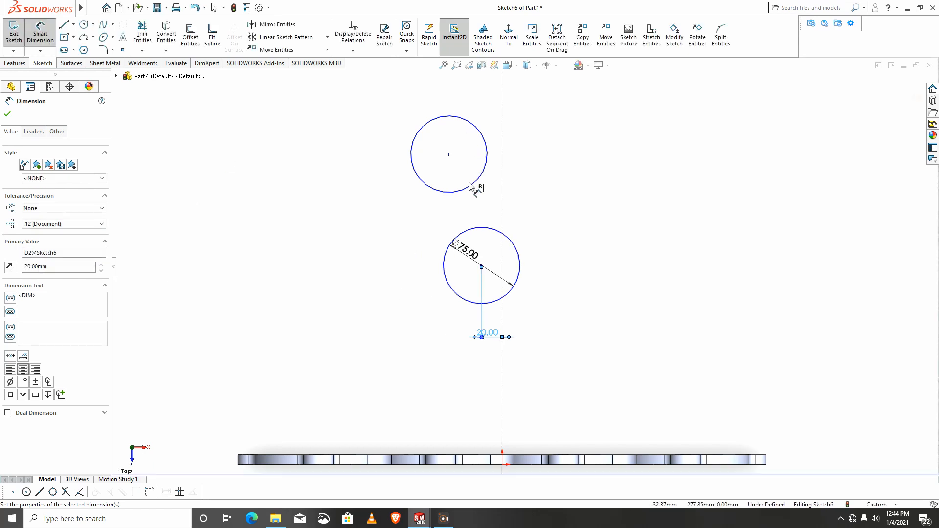
- Dimension the upper circle's centre 45 mm from the vertical construction line
left_click(471, 188)
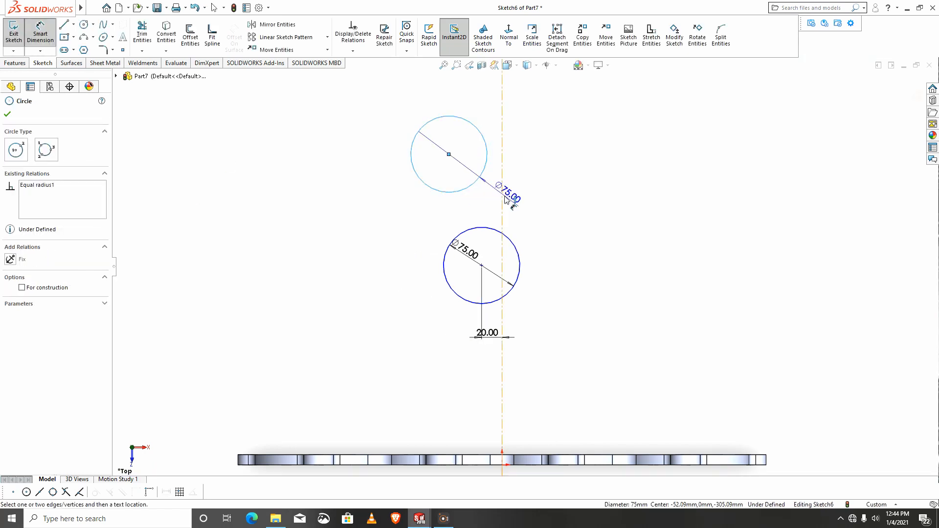
left_click(502, 196)
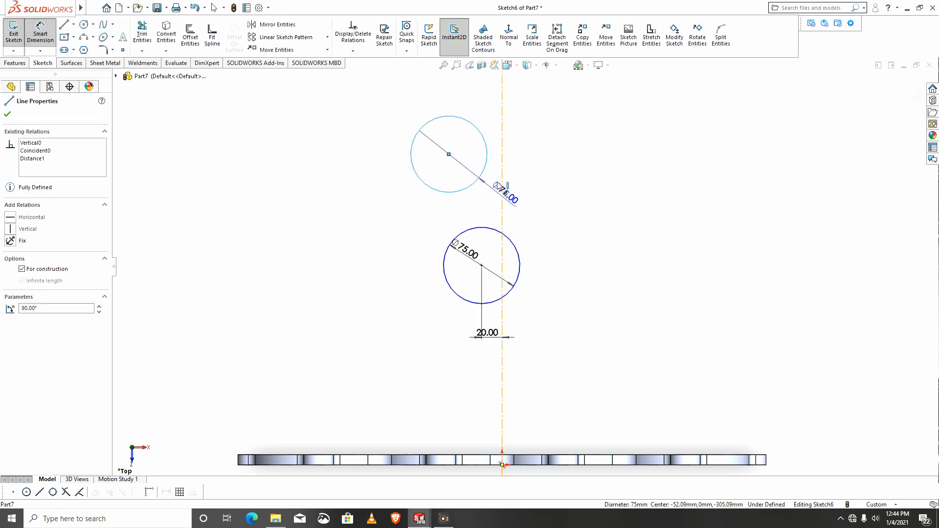
left_click(482, 124)
key("Return")
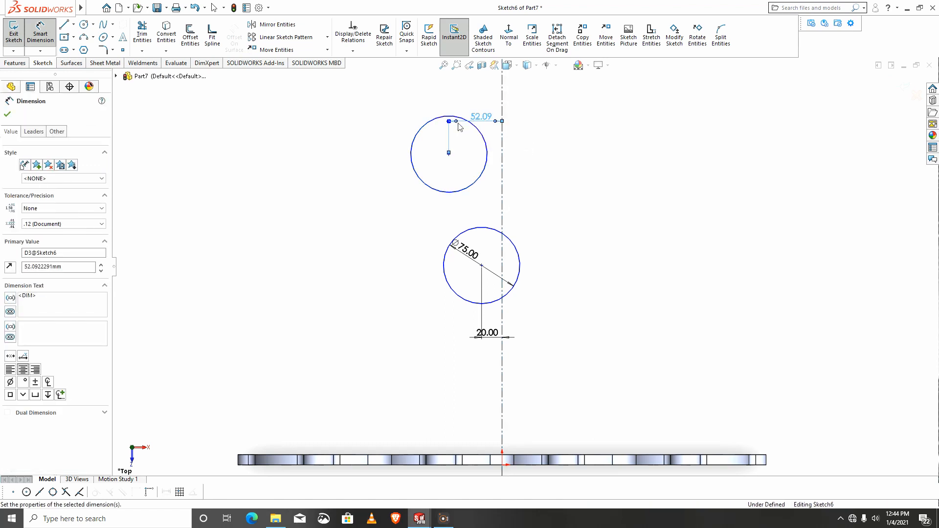
scroll(460, 155, "down", 1)
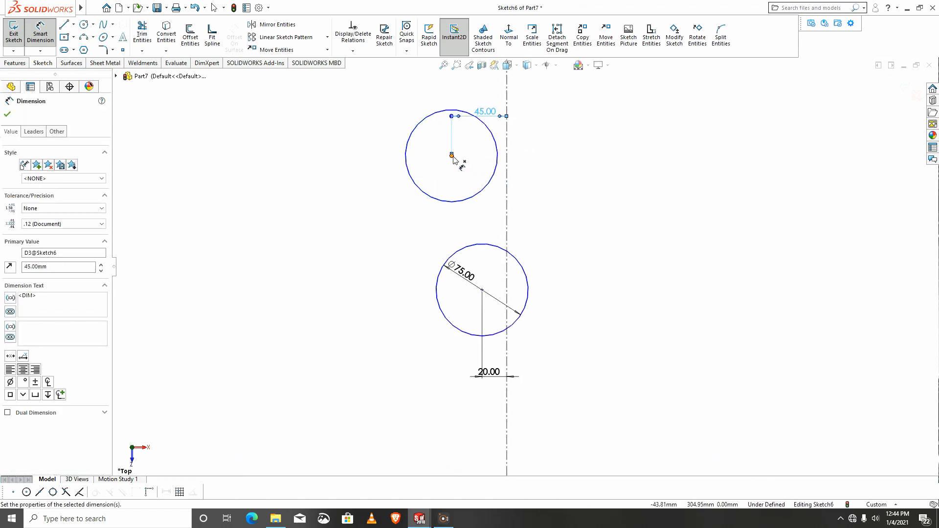
- Dimension the vertical distance between the two circle centres as 90 mm
left_click(452, 156)
left_click(483, 290)
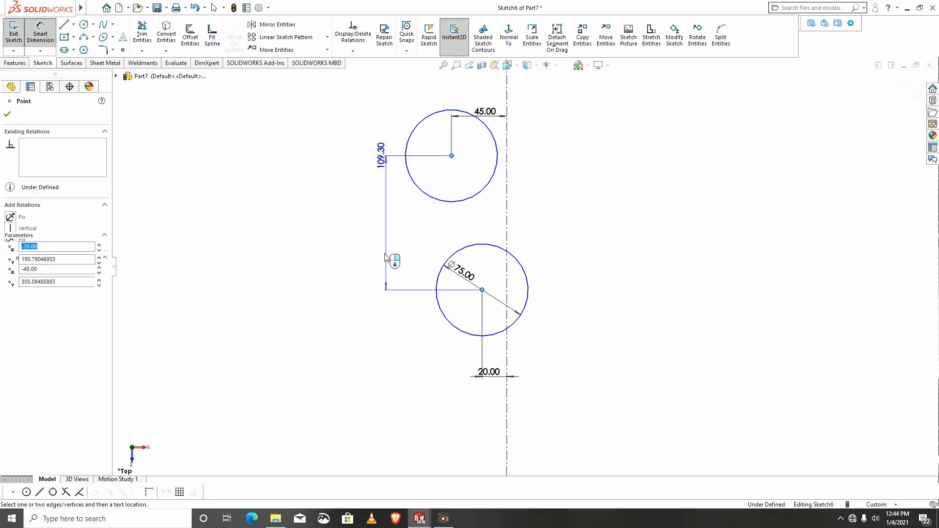
left_click(379, 239)
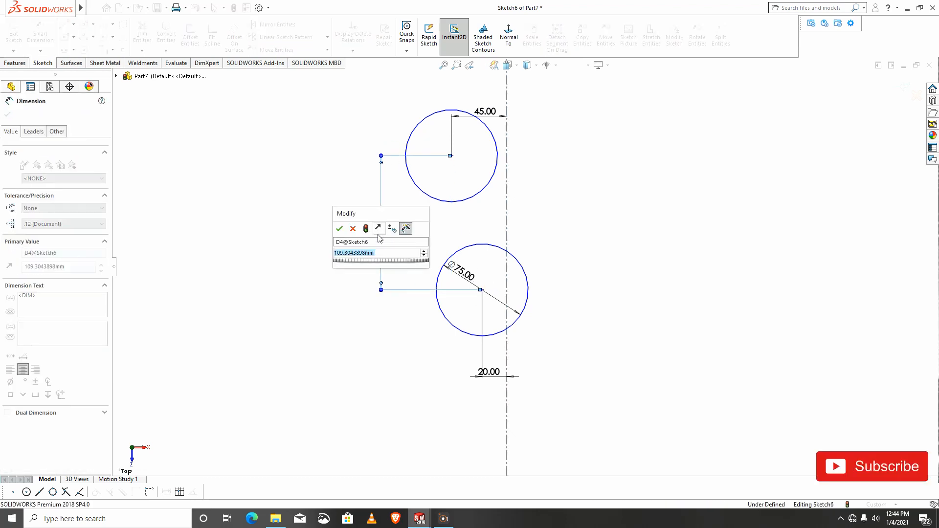
type("85")
key("Return")
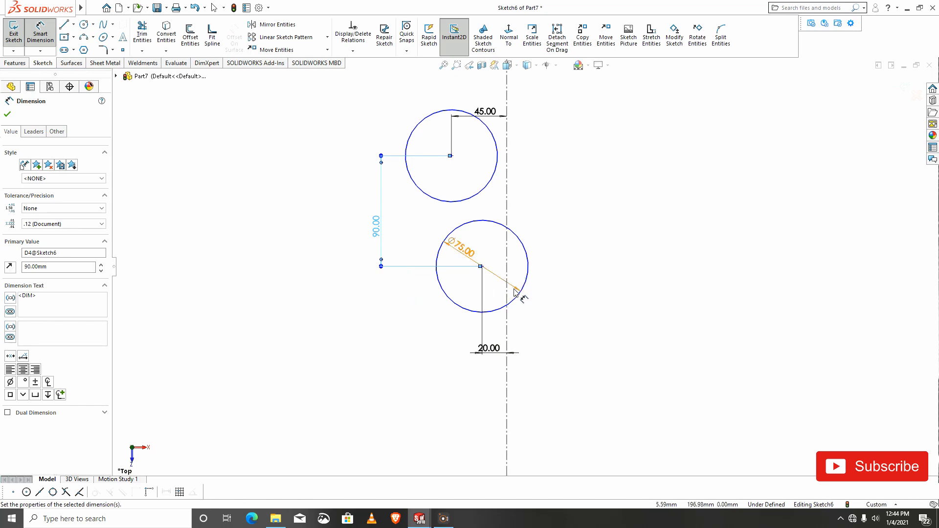
- Dimension the lower circle's centre 150 mm vertically from the origin and finish dimensioning
scroll(515, 293, "up", 1)
scroll(516, 295, "down", 1)
left_click(484, 260)
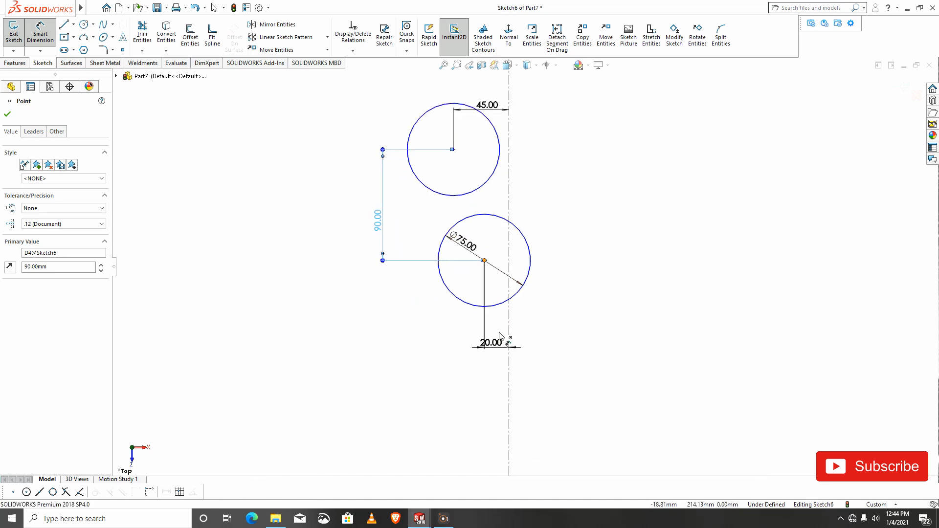
scroll(496, 370, "up", 3)
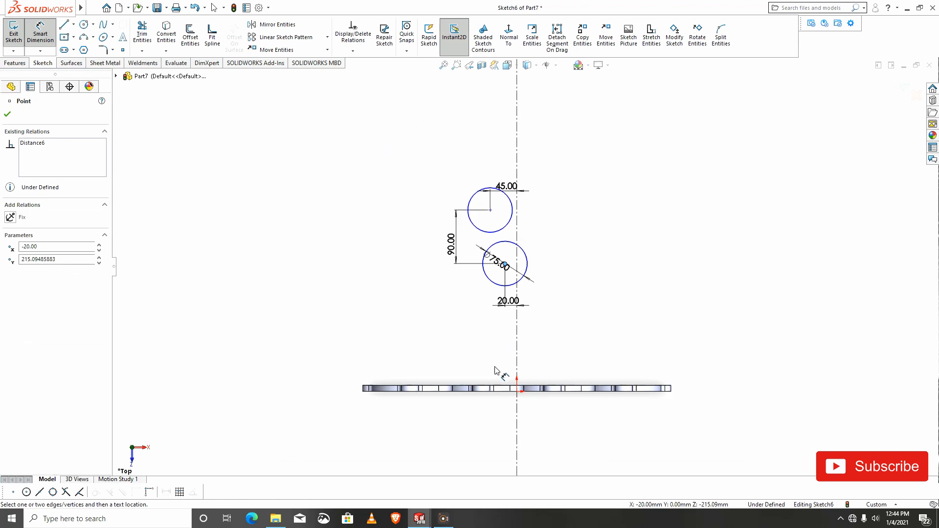
left_click(517, 392)
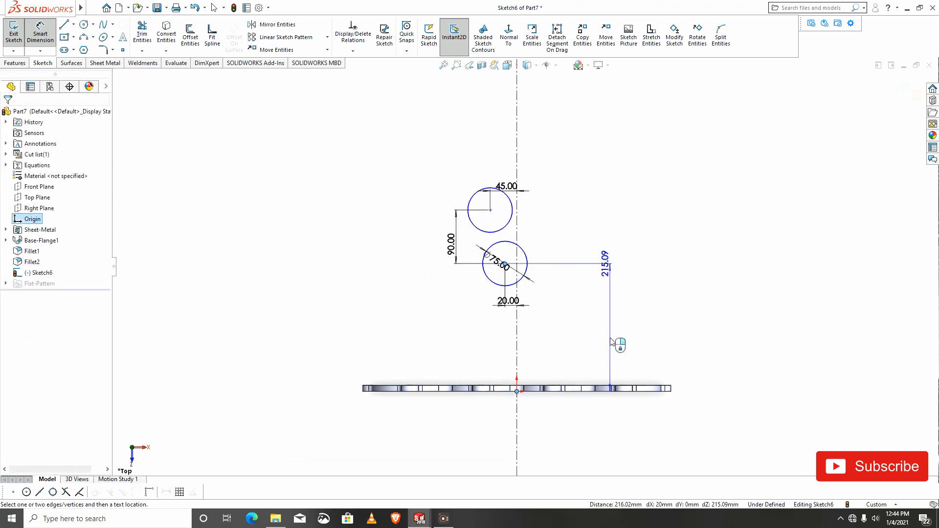
left_click(606, 337)
type("150")
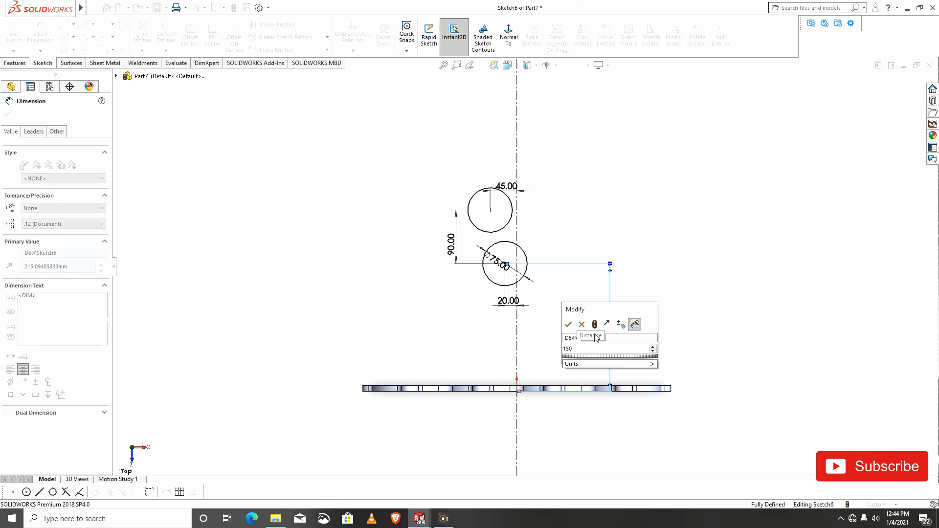
key("Return")
scroll(530, 323, "down", 1)
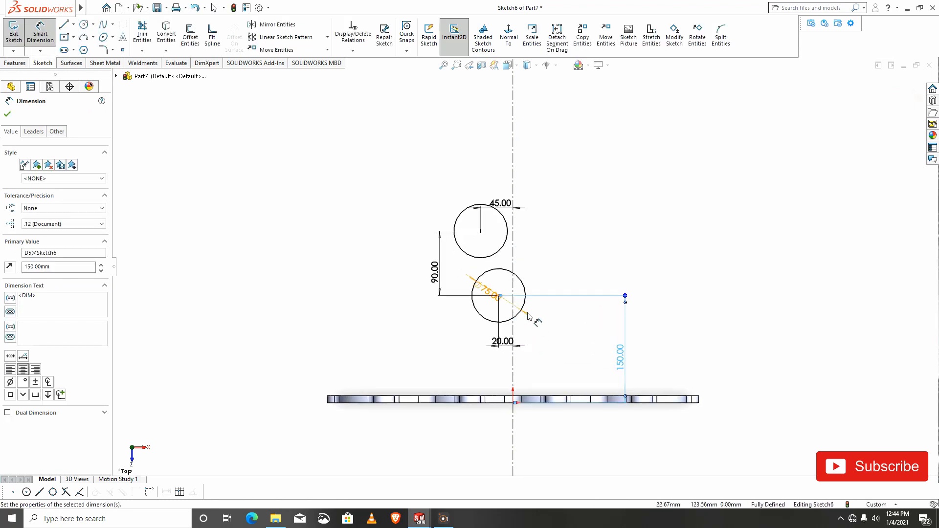
scroll(530, 317, "down", 3)
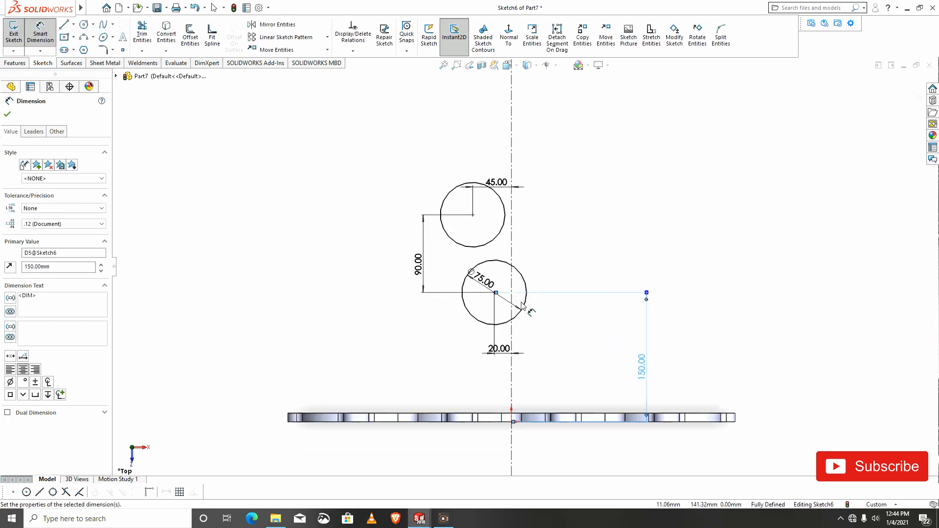
left_click(7, 114)
- Offset both 75 mm circles outward by 25 mm
left_click(190, 39)
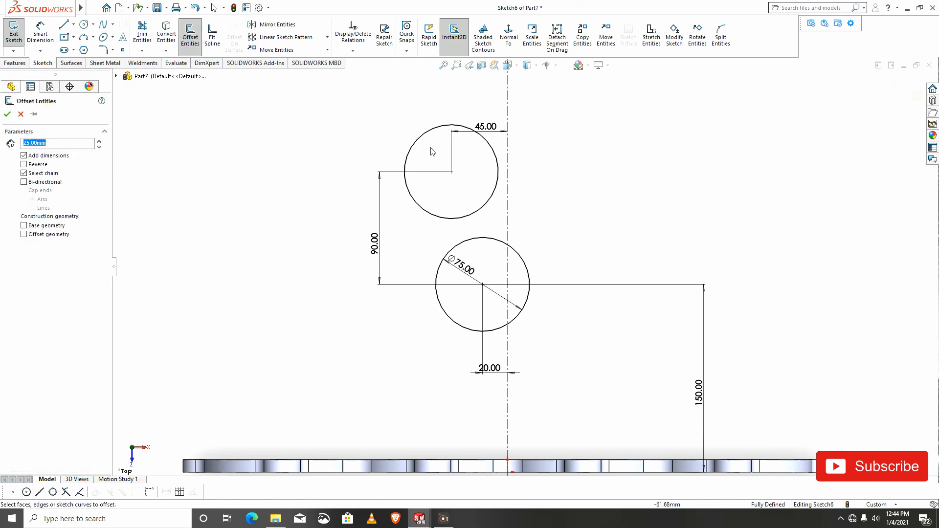
left_click(419, 139)
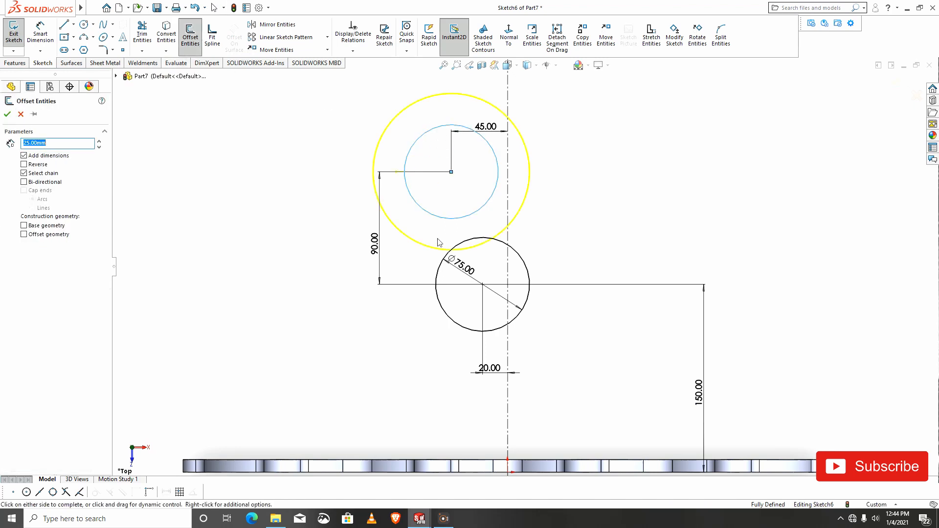
left_click(436, 269)
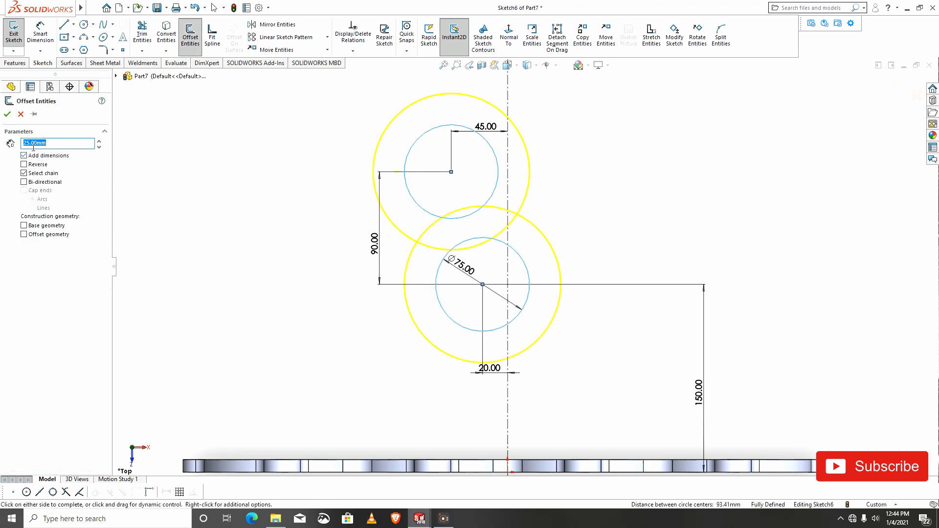
left_click(8, 115)
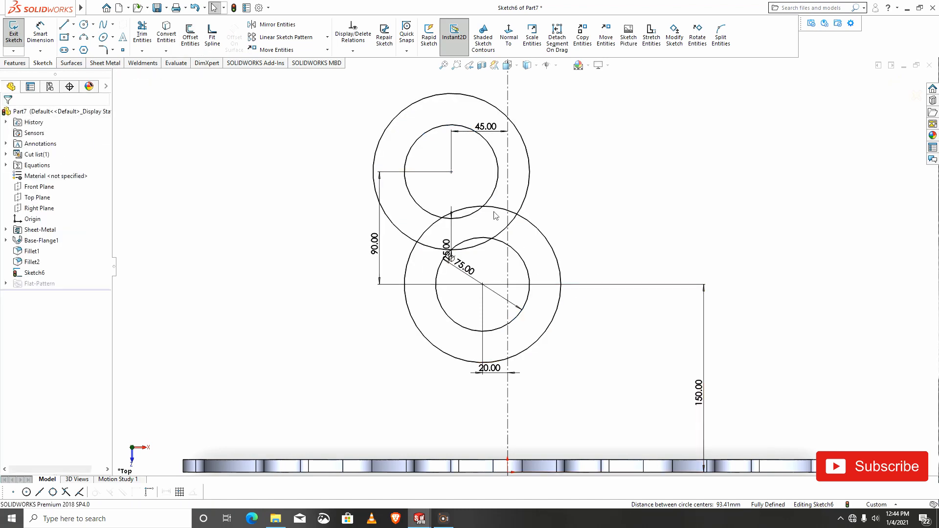
- Draw a circle about 21 mm in diameter centred on the left intersection of the two offset circles
scroll(508, 183, "up", 1)
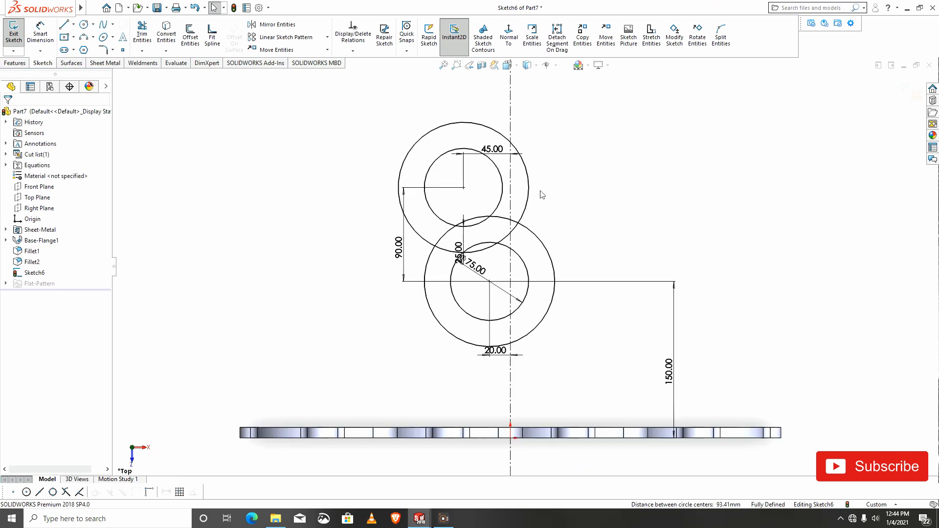
scroll(540, 191, "down", 1)
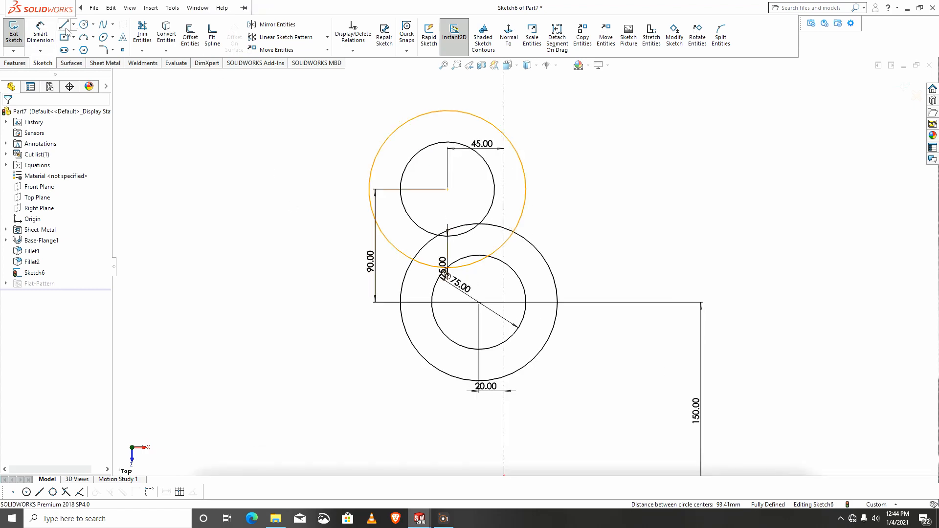
scroll(415, 268, "down", 5)
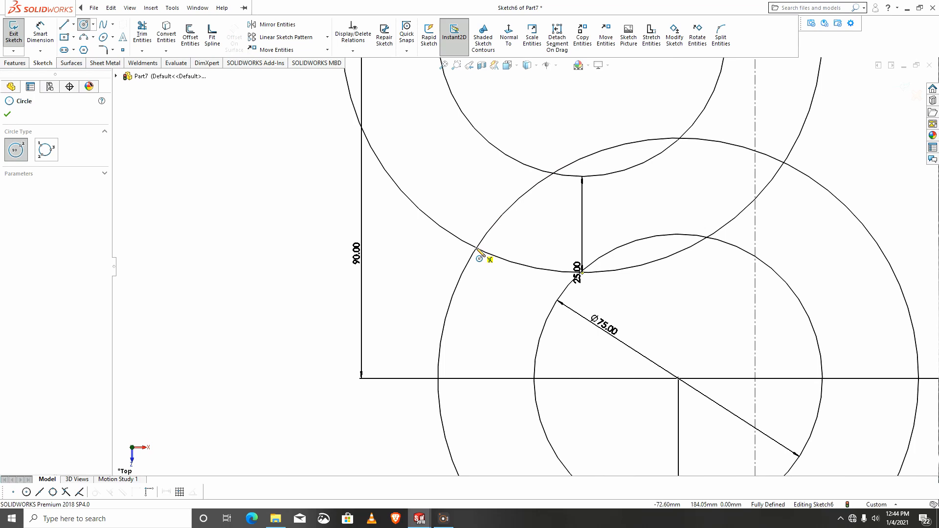
left_click(477, 250)
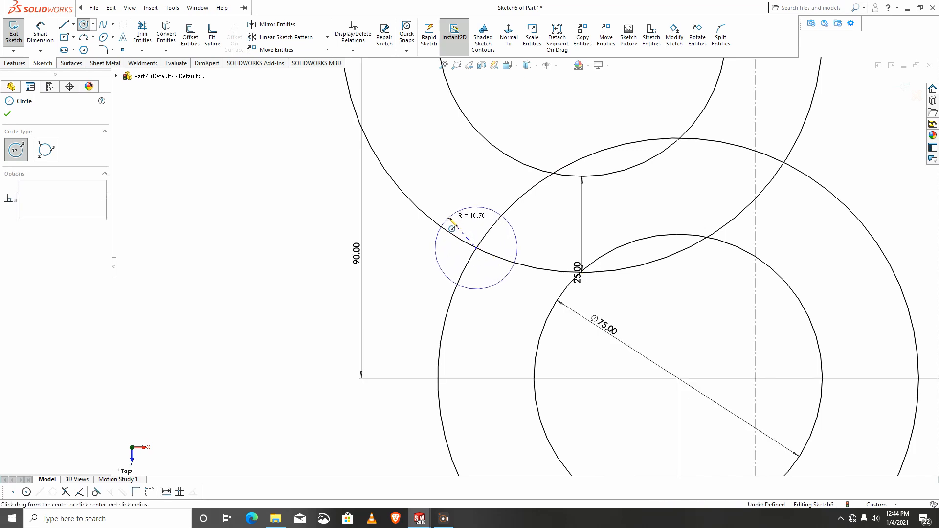
left_click(452, 224)
scroll(525, 266, "up", 4)
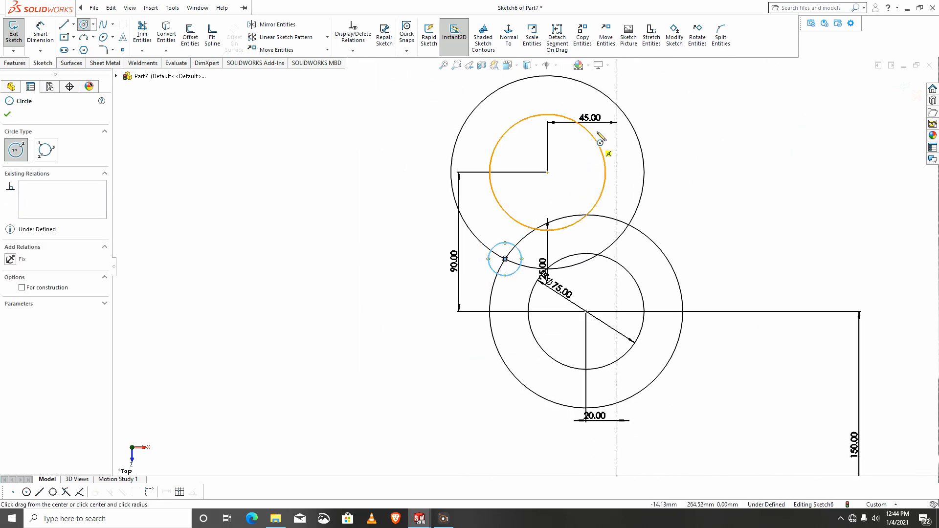
scroll(621, 107, "down", 3)
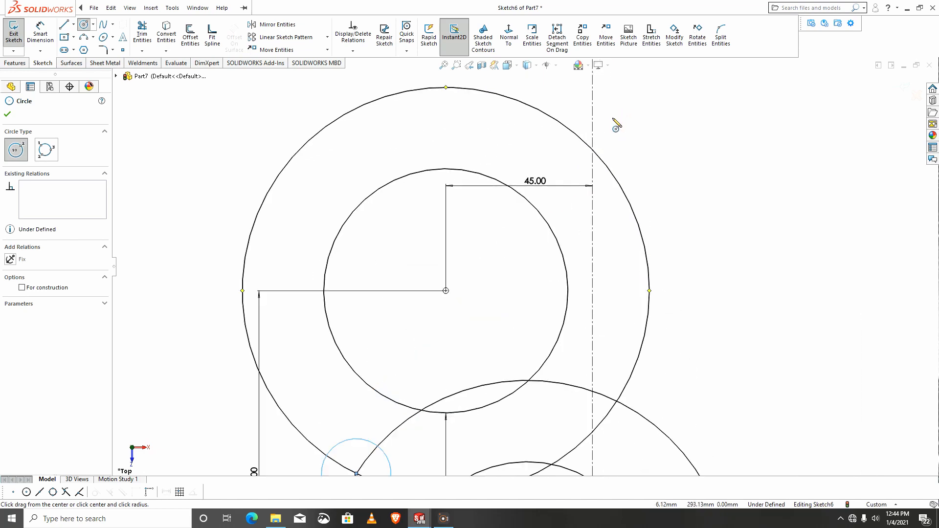
left_click(592, 131)
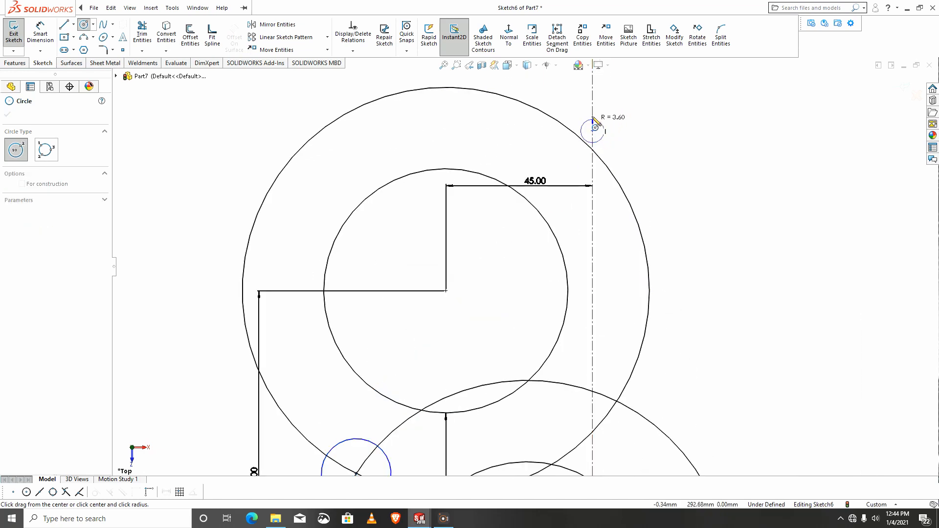
key("Escape")
- Delete the small circle at the left intersection of the two offset circles
scroll(475, 239, "up", 1)
scroll(475, 243, "up", 2)
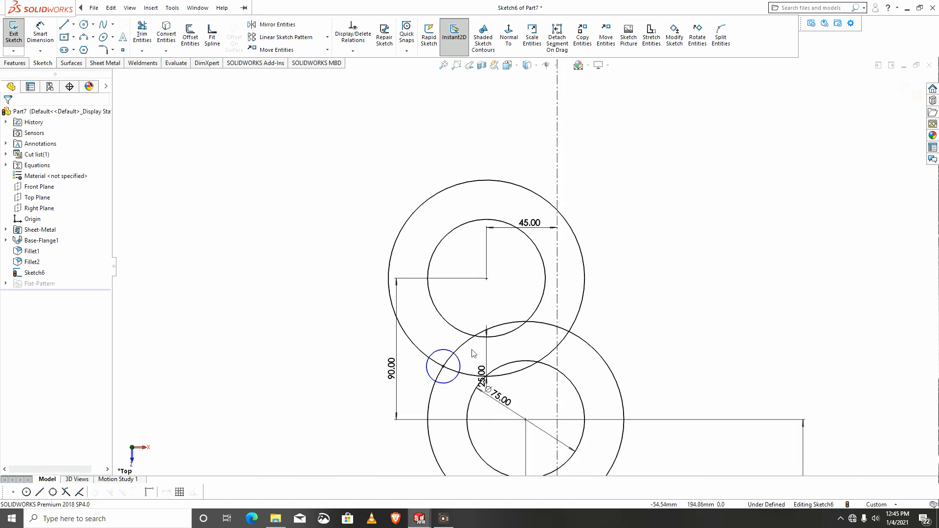
left_click(450, 384)
key("Delete")
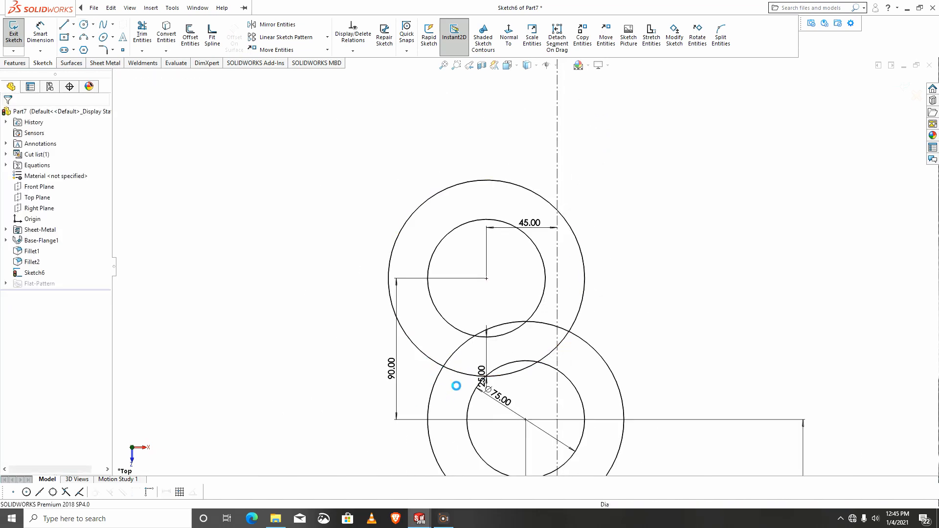
- Trim both offset circles and the lower 75 mm circle back to the vertical centreline
scroll(455, 383, "up", 2)
scroll(547, 358, "down", 1)
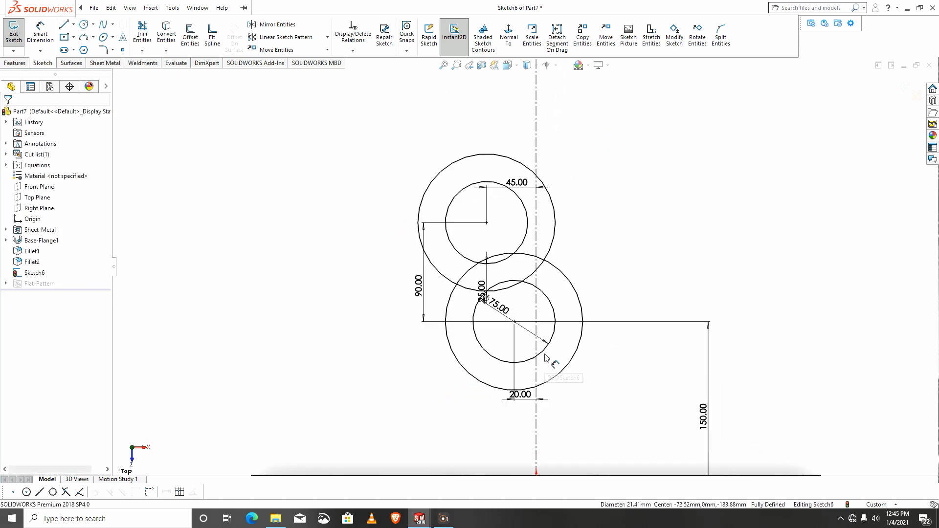
left_click(141, 34)
scroll(562, 214, "up", 3)
left_click(540, 226)
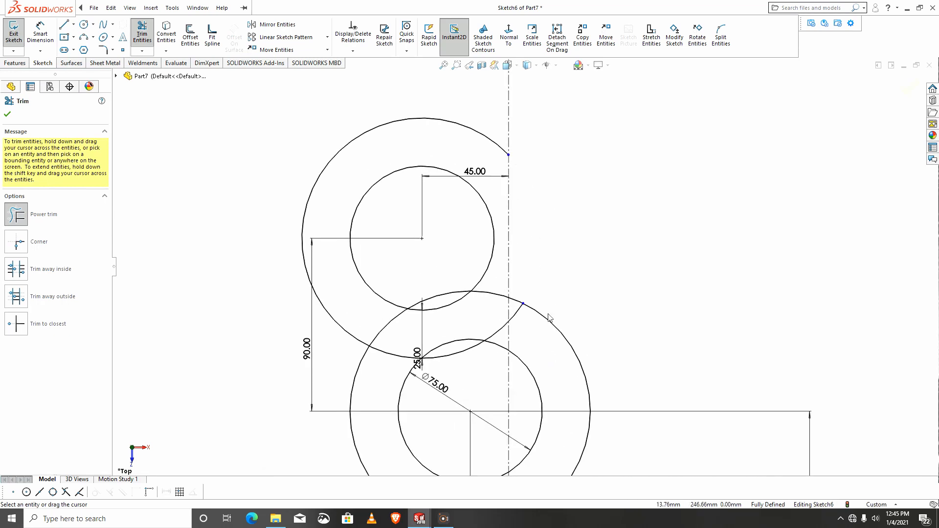
left_click(555, 326)
scroll(567, 362, "up", 1)
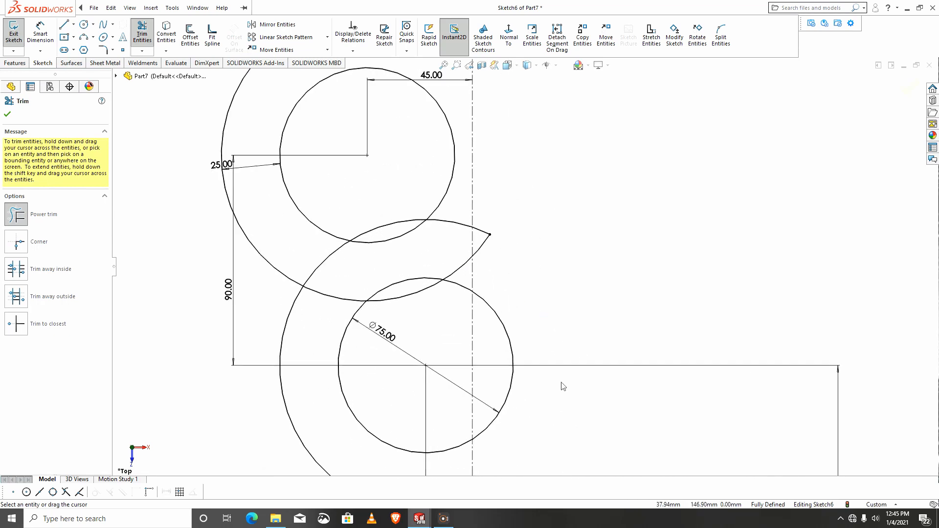
left_click_drag(510, 389, 484, 247)
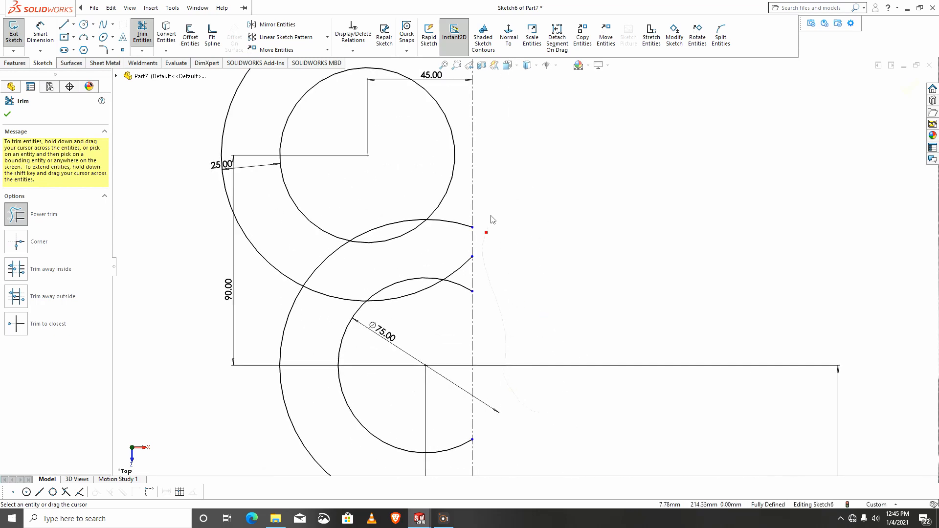
- Trim away the overlapping portions of the two offset arcs inside the outline so they meet at their left intersection
scroll(492, 219, "down", 2)
scroll(468, 288, "up", 2)
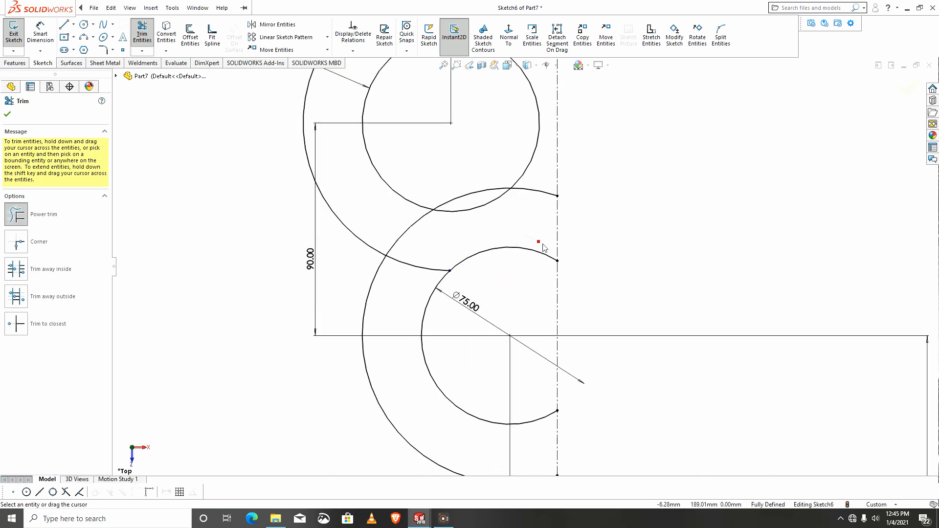
left_click_drag(543, 244, 508, 228)
scroll(508, 228, "up", 2)
scroll(514, 233, "down", 2)
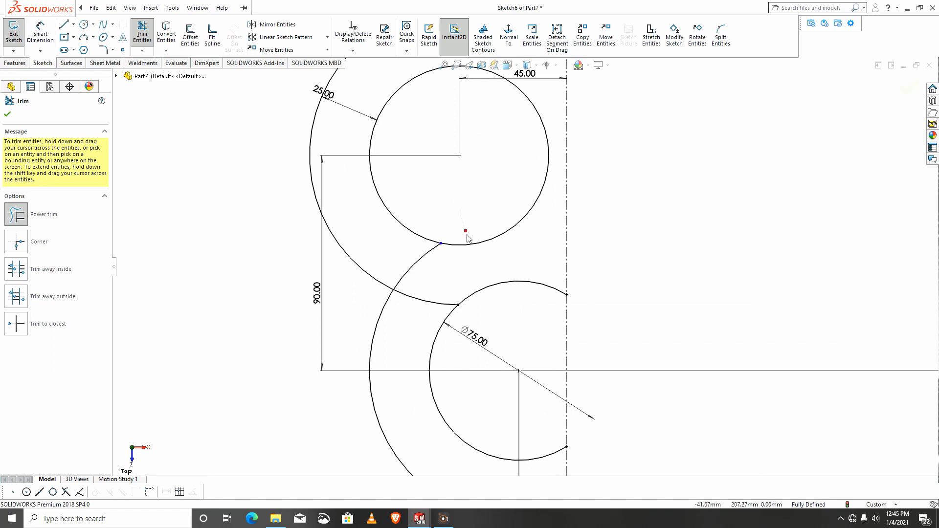
scroll(444, 323, "up", 3)
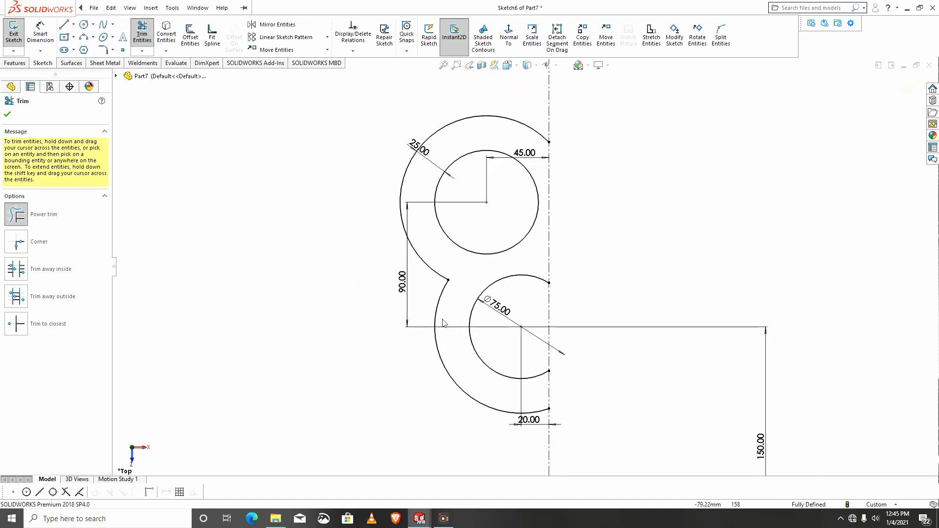
- Draw a circle about 21 mm in diameter just left of the notch where the two offset arcs meet, level with it
scroll(531, 237, "down", 1)
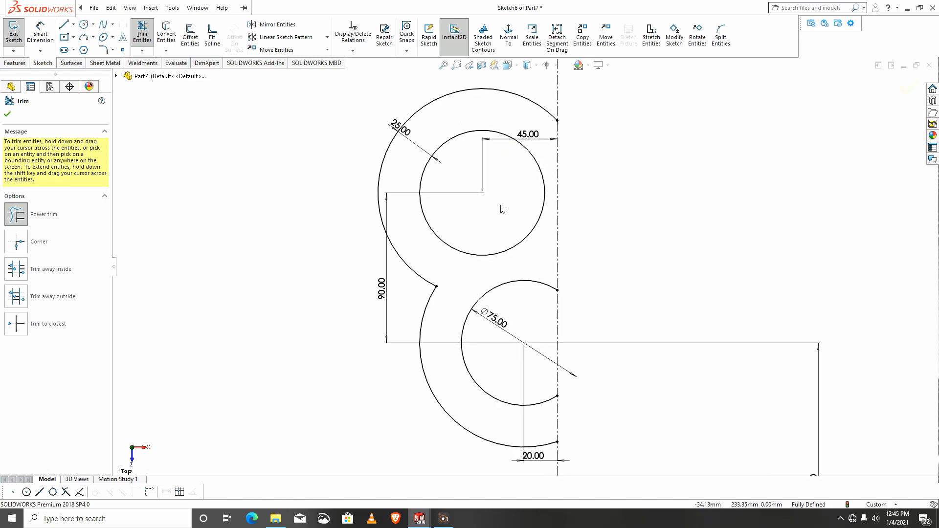
left_click(84, 27)
scroll(430, 294, "down", 3)
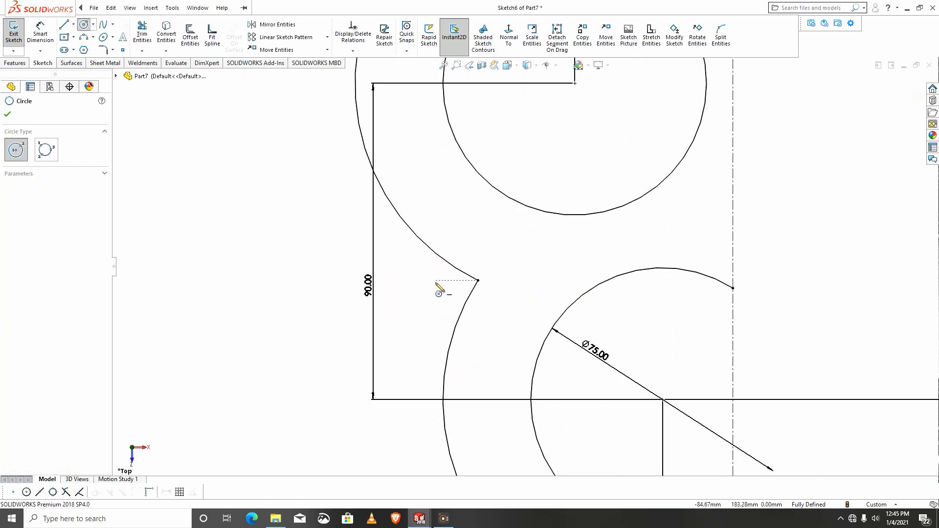
left_click(436, 280)
left_click(441, 244)
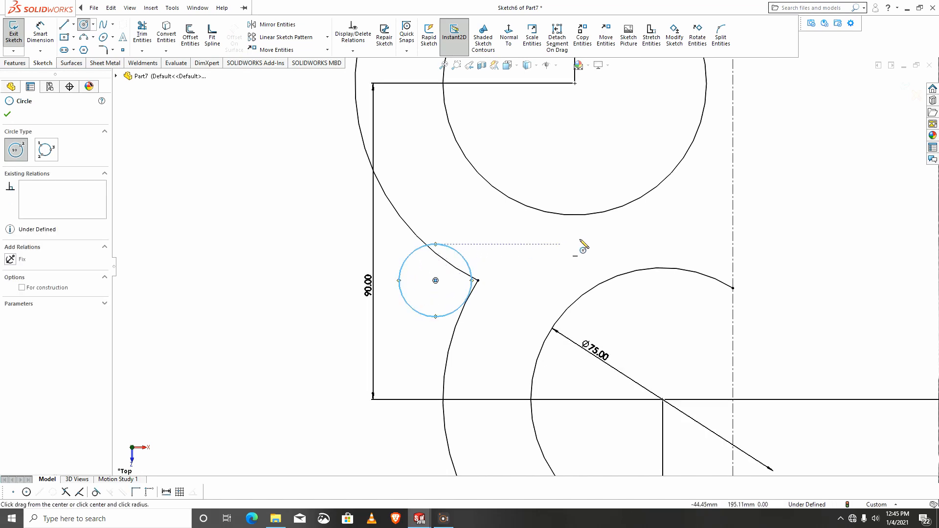
- Draw a small circle centred on the centreline just above the upper offset arc's end
scroll(632, 144, "up", 4)
scroll(583, 142, "down", 3)
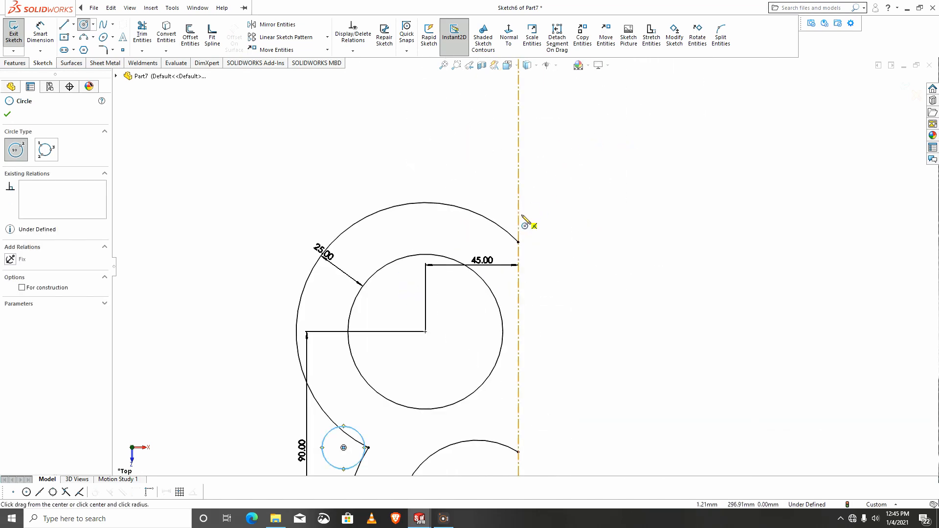
left_click(519, 213)
left_click(519, 188)
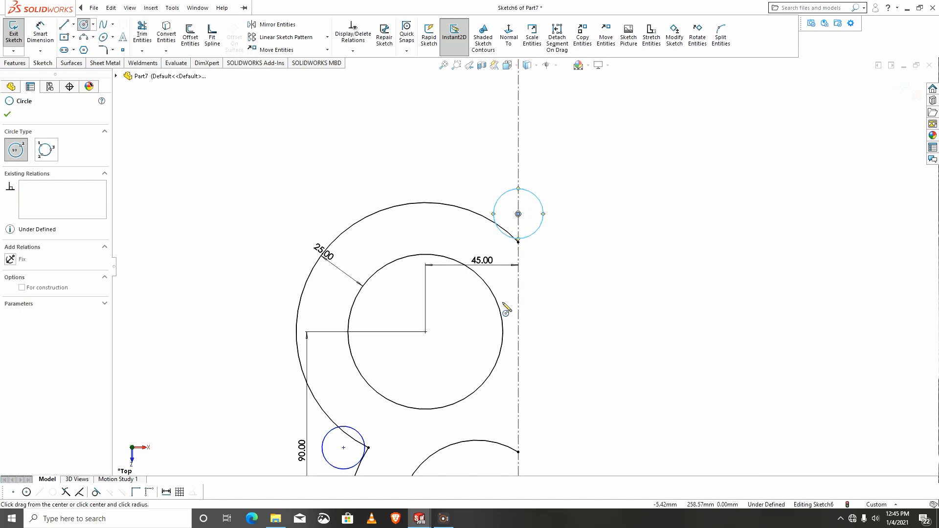
- Draw a circle about 22 mm in diameter centred on the centreline just below the lower offset arc's end
scroll(522, 269, "up", 3)
scroll(495, 371, "up", 1)
scroll(560, 440, "down", 3)
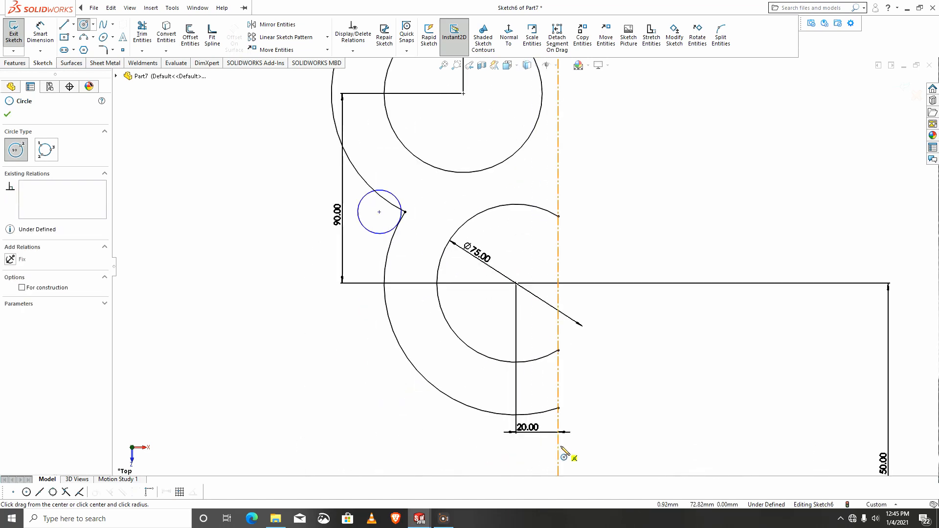
left_click(559, 449)
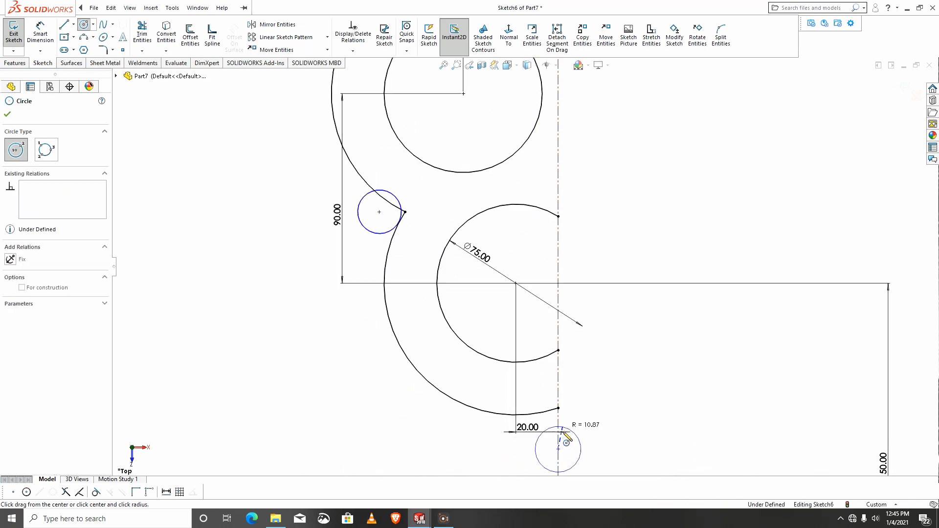
left_click(568, 429)
key("Escape")
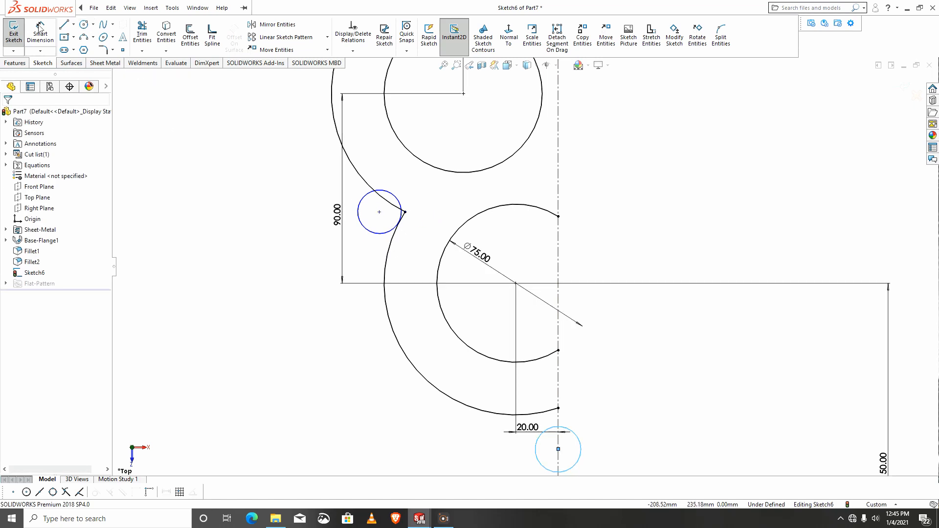
left_click(40, 31)
key("Escape")
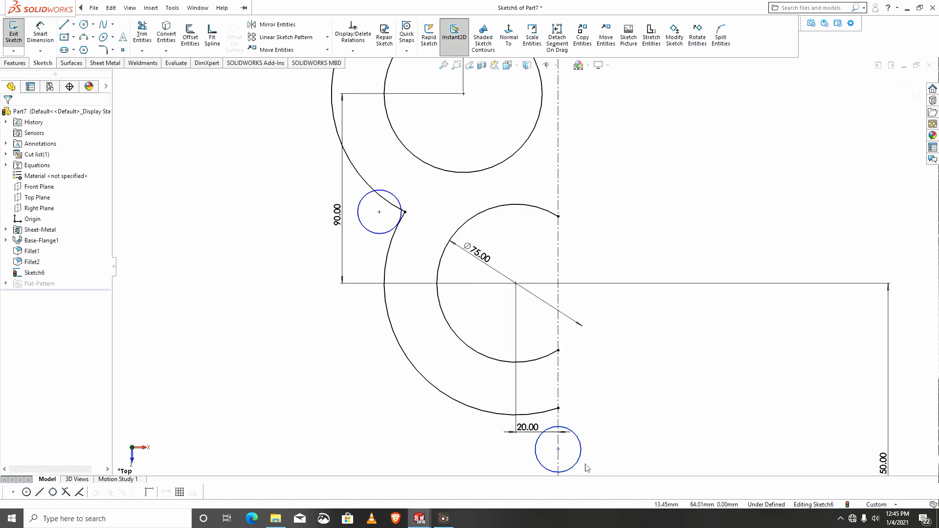
- Apply an Equal relation to the three small circles
left_click(577, 462)
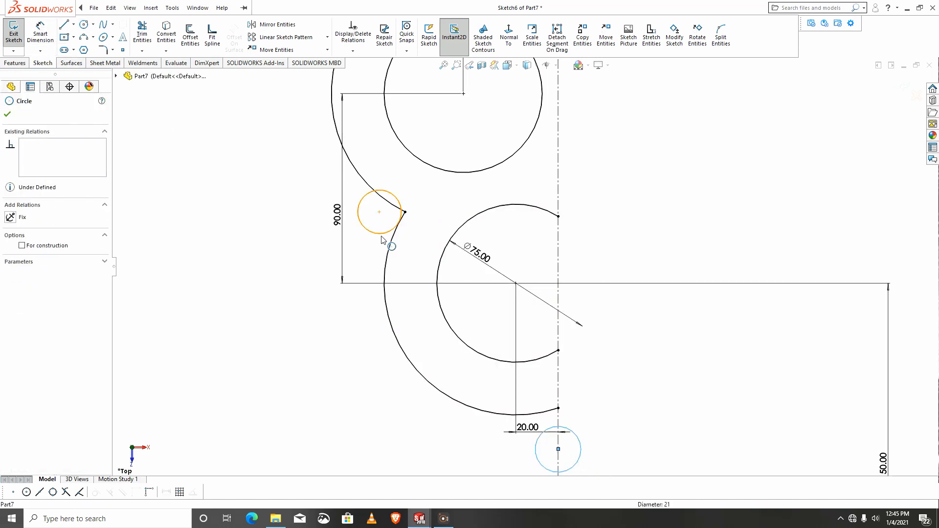
left_click(391, 230, "ctrl")
scroll(526, 268, "up", 3)
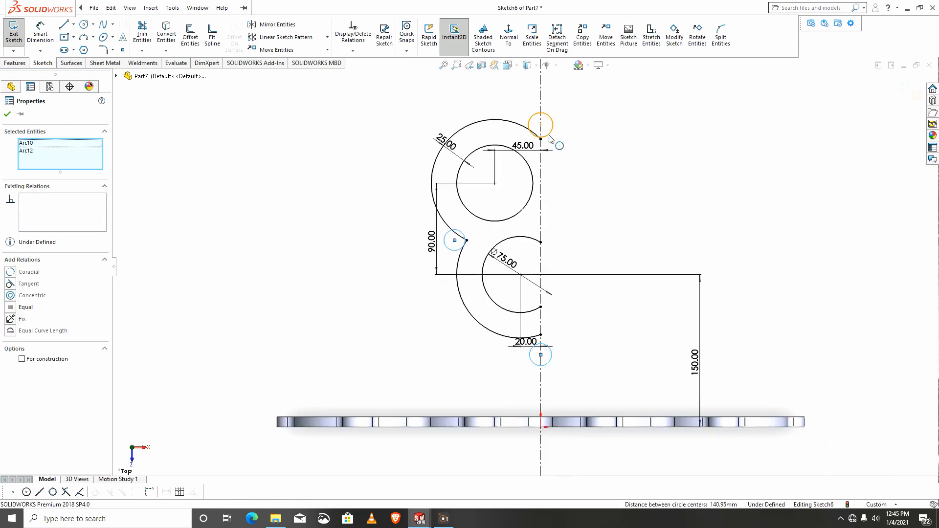
left_click(550, 138, "ctrl")
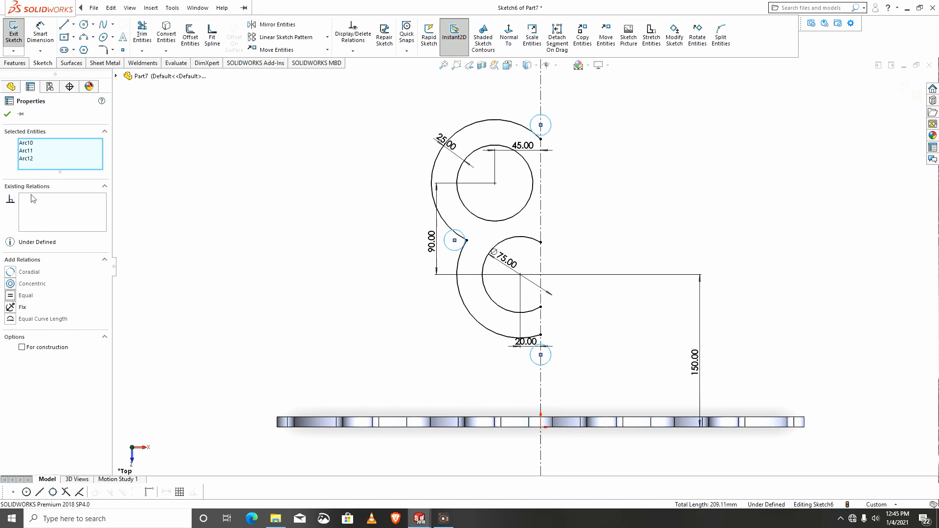
left_click(7, 115)
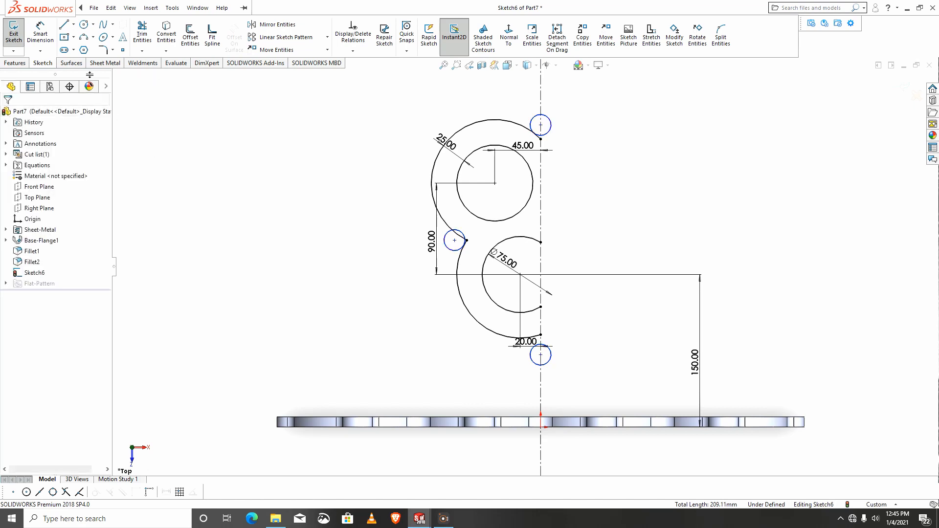
- Dimension the upper small circle's diameter as 20 mm
left_click(44, 34)
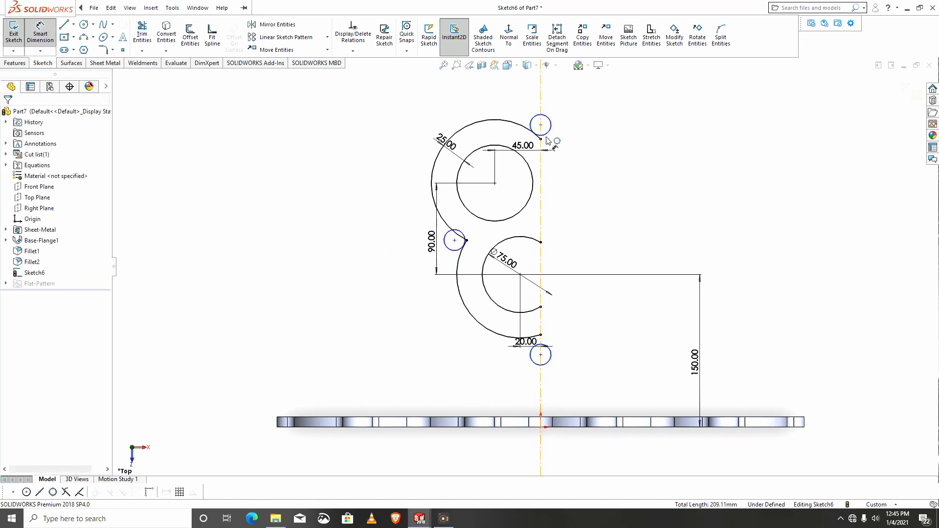
left_click(538, 122)
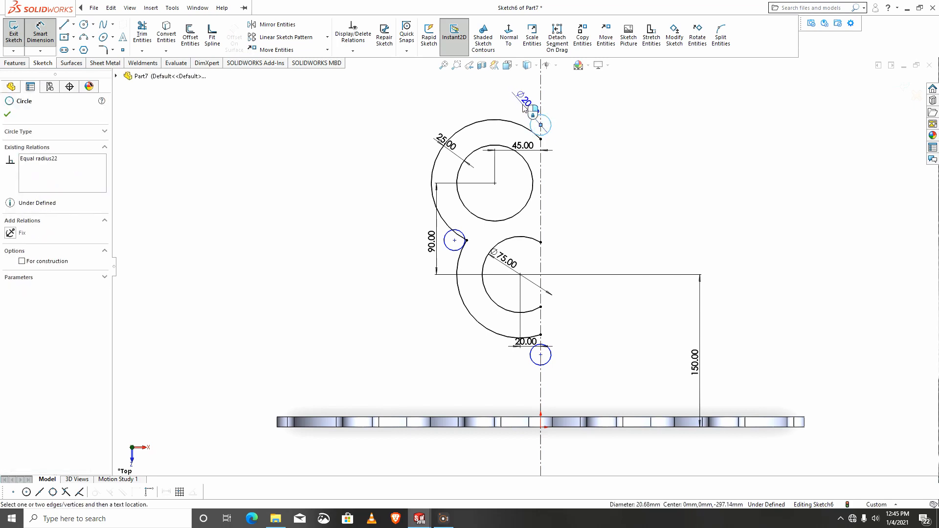
left_click(525, 109)
type("20")
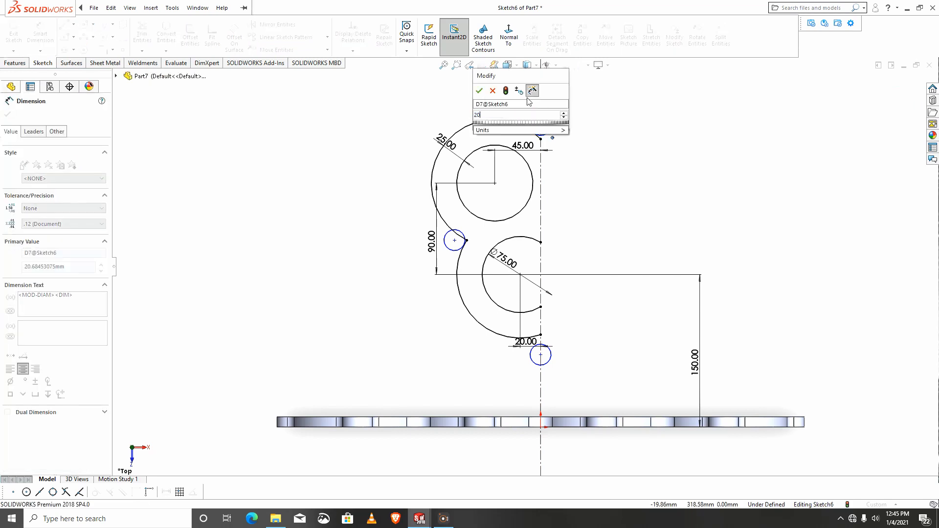
key("Return")
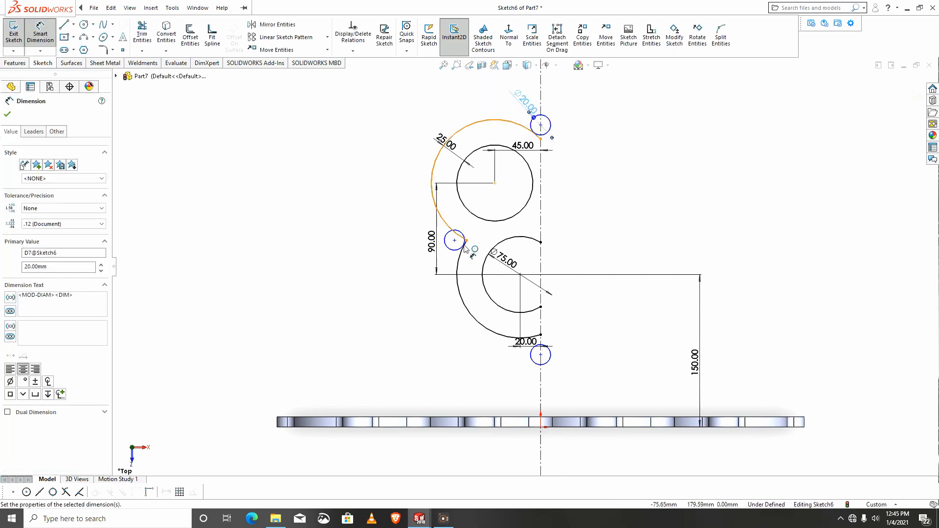
- Dimension the horizontal distance from the left small circle's centre to the notch point as 5 mm
scroll(465, 250, "down", 8)
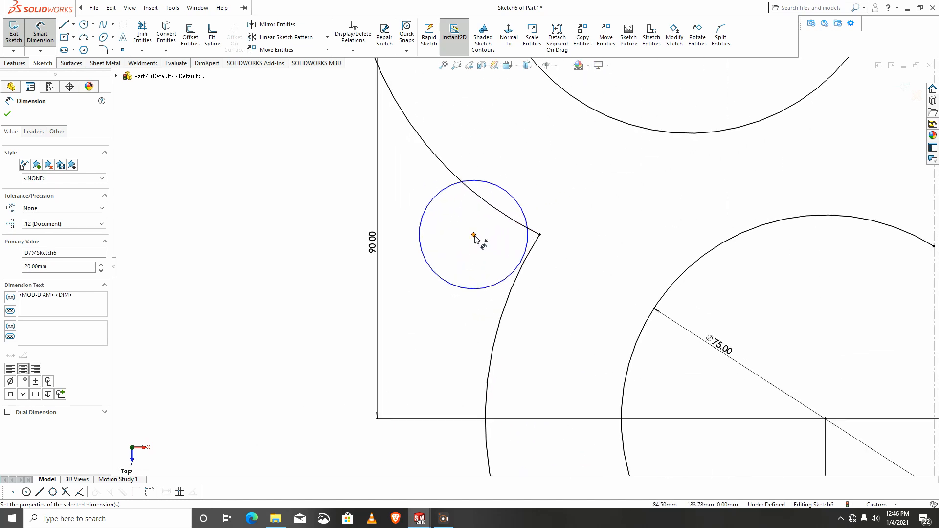
left_click(474, 235)
left_click(540, 234)
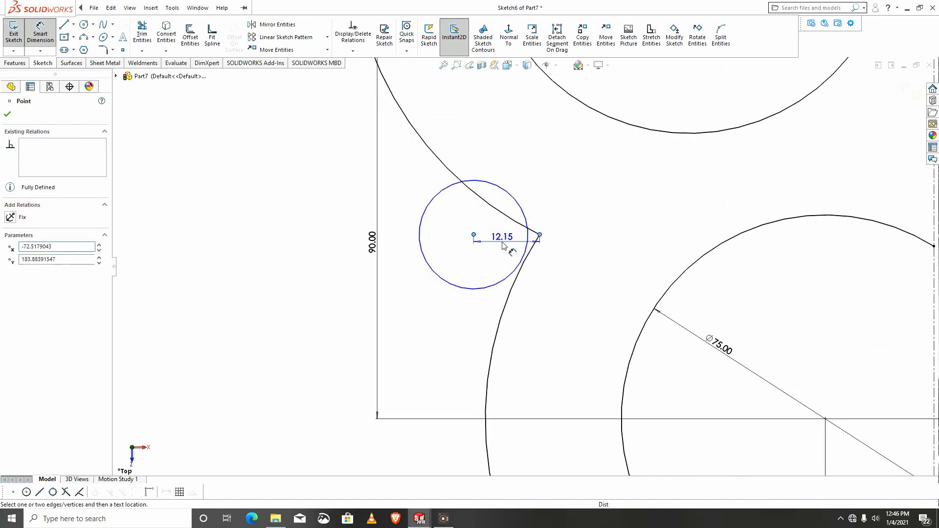
left_click(504, 246)
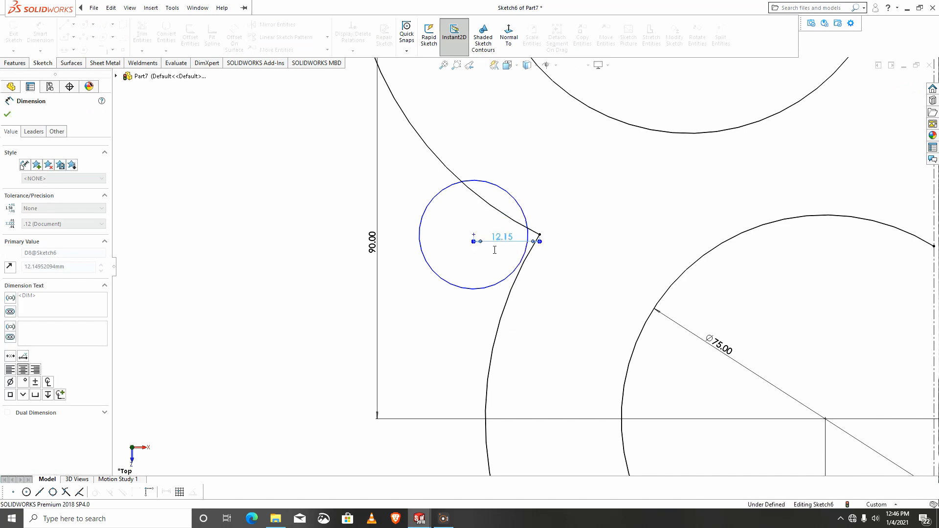
type("5")
key("Return")
scroll(715, 120, "up", 6)
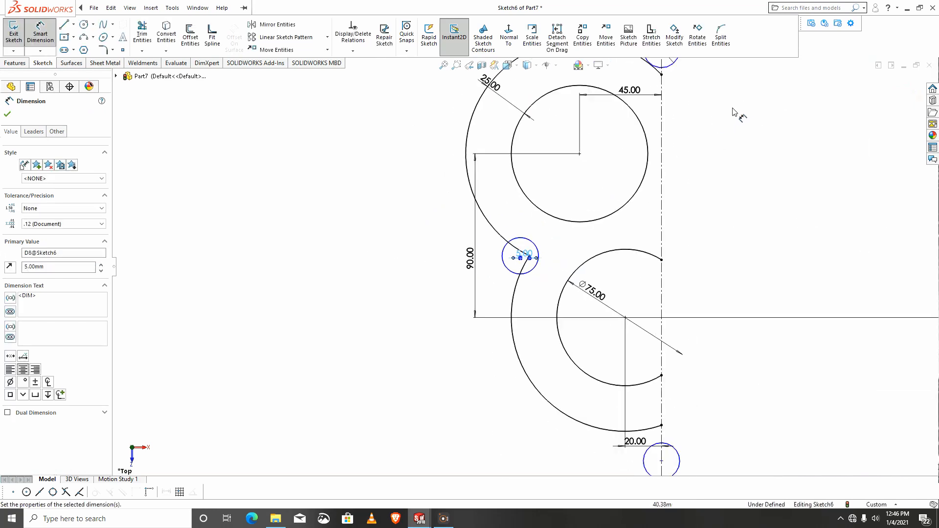
- Dimension the vertical distance from the upper small circle's centre to the upper offset arc's end as 5 mm
scroll(631, 147, "down", 5)
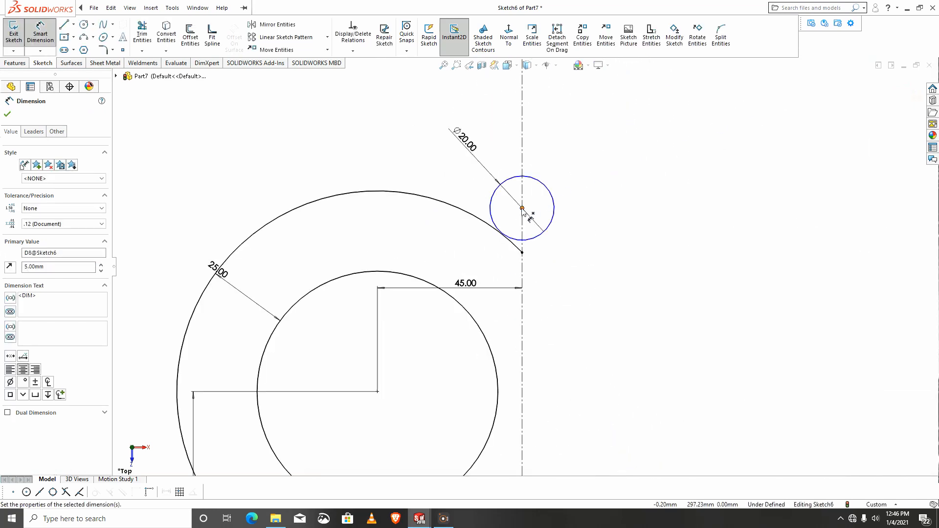
left_click(522, 208)
left_click(522, 252)
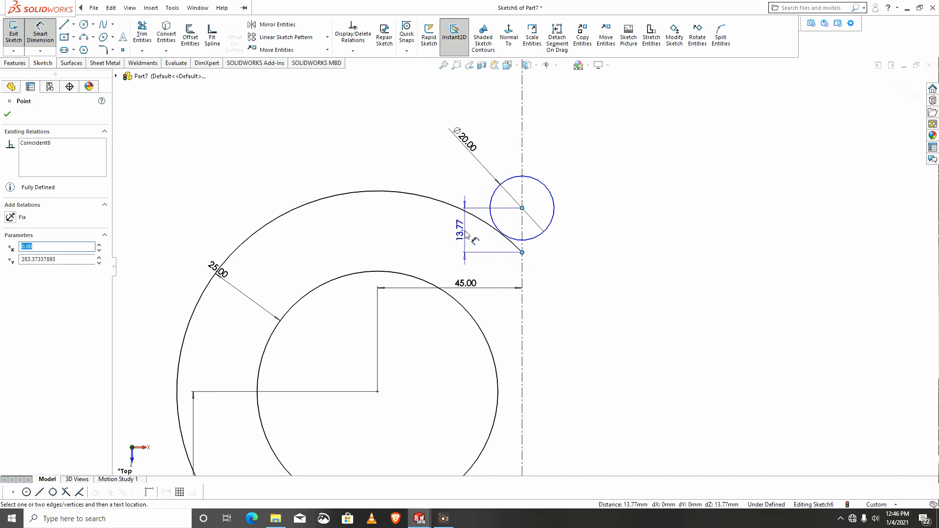
left_click(464, 235)
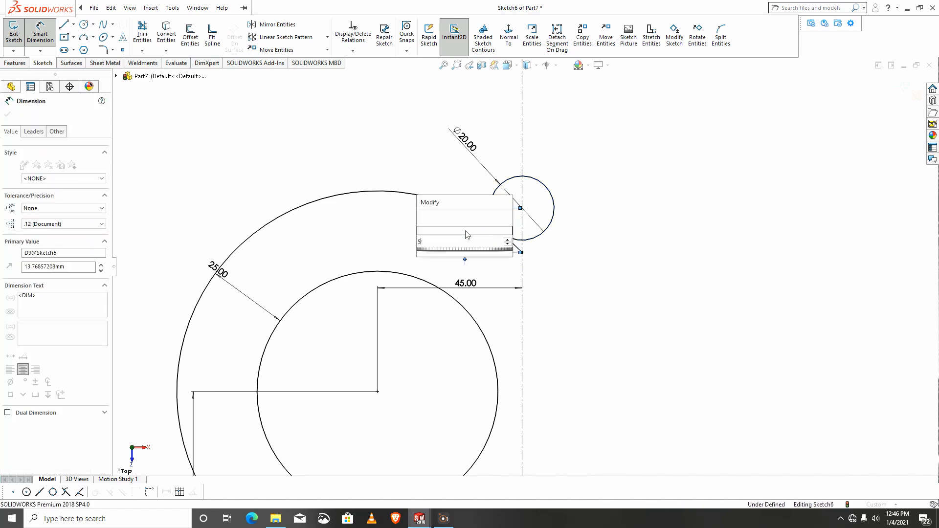
key("Return")
scroll(524, 267, "up", 3)
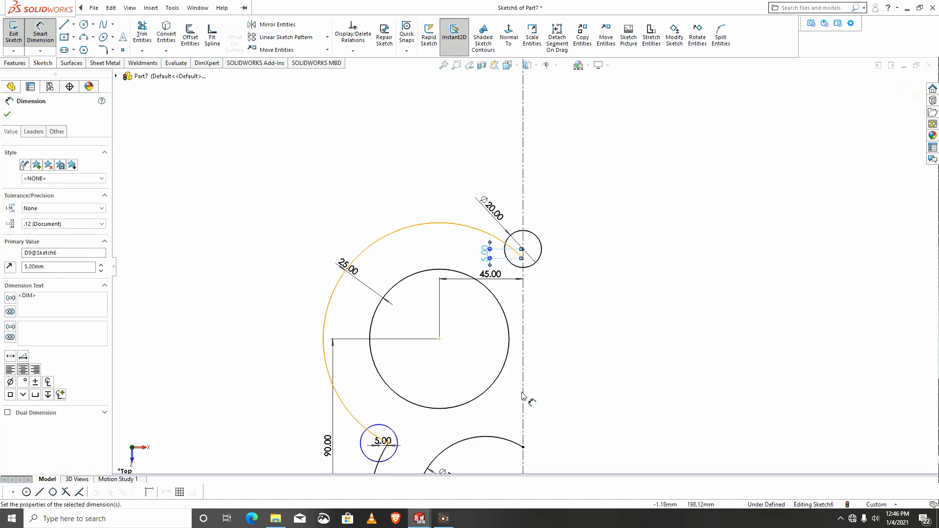
- Dimension the vertical distance from the lower small circle's centre to the lower offset arc's end as 5 mm
scroll(523, 396, "up", 2)
scroll(538, 431, "down", 4)
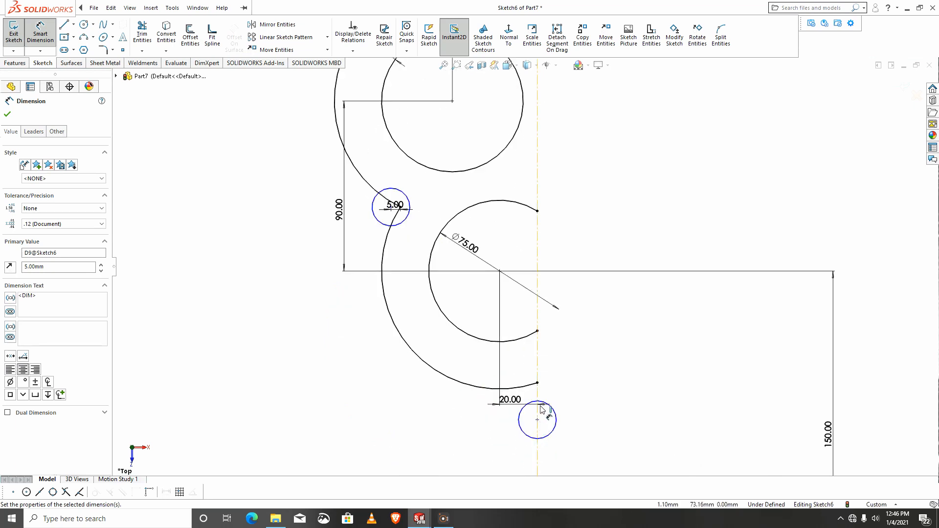
scroll(540, 409, "down", 3)
left_click(575, 340)
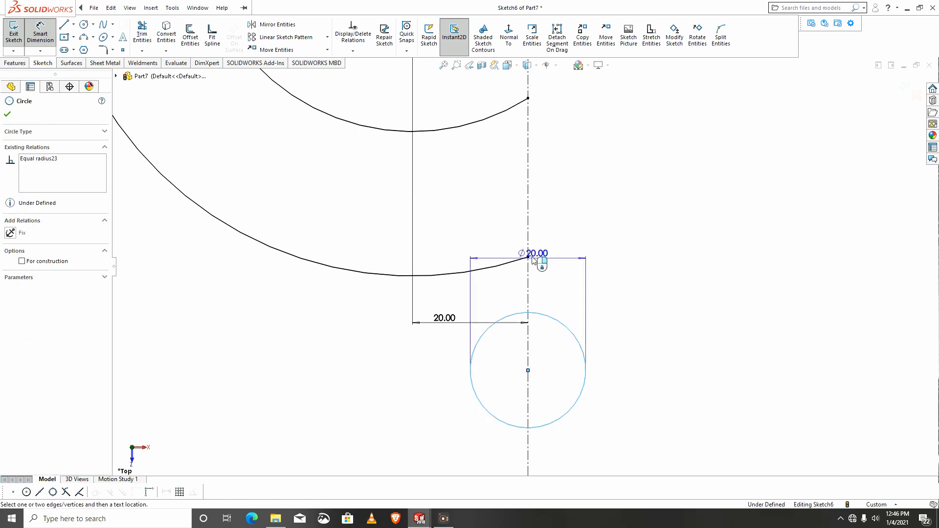
left_click(528, 257)
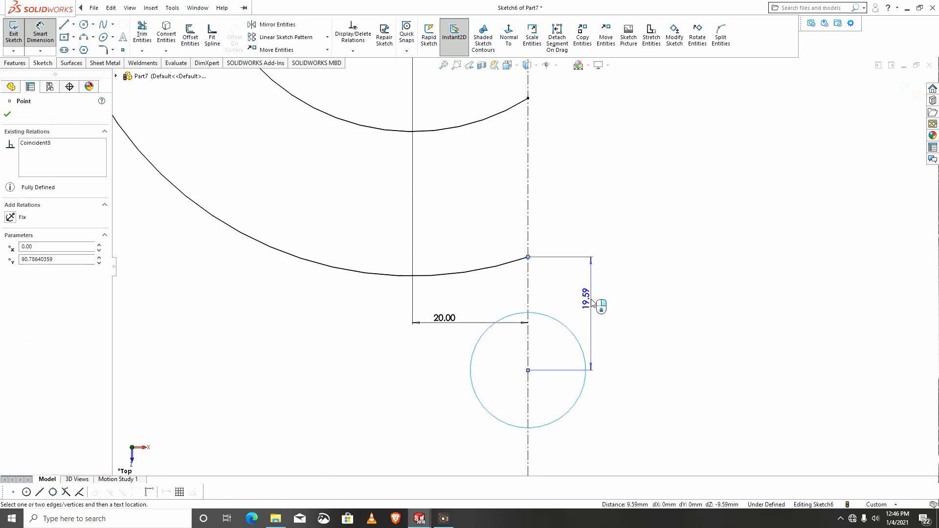
left_click(597, 303)
type("5")
key("Return")
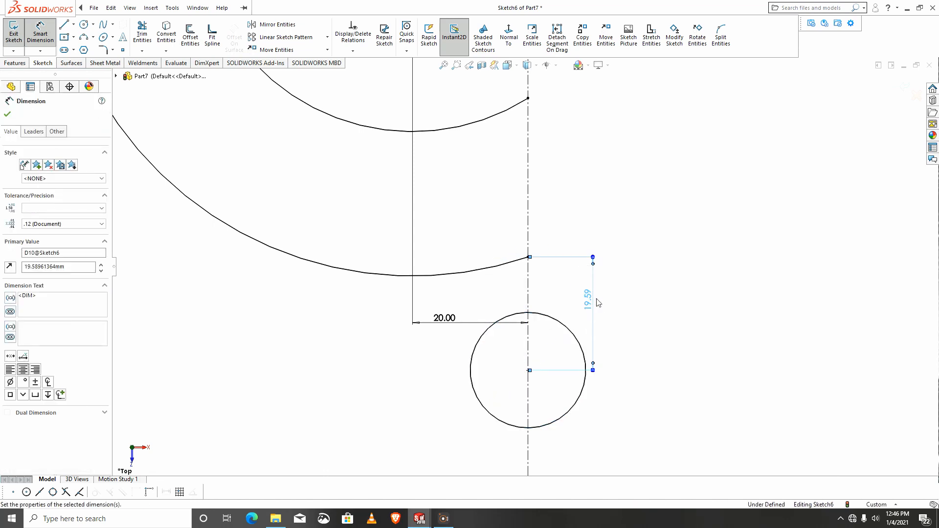
scroll(553, 300, "up", 8)
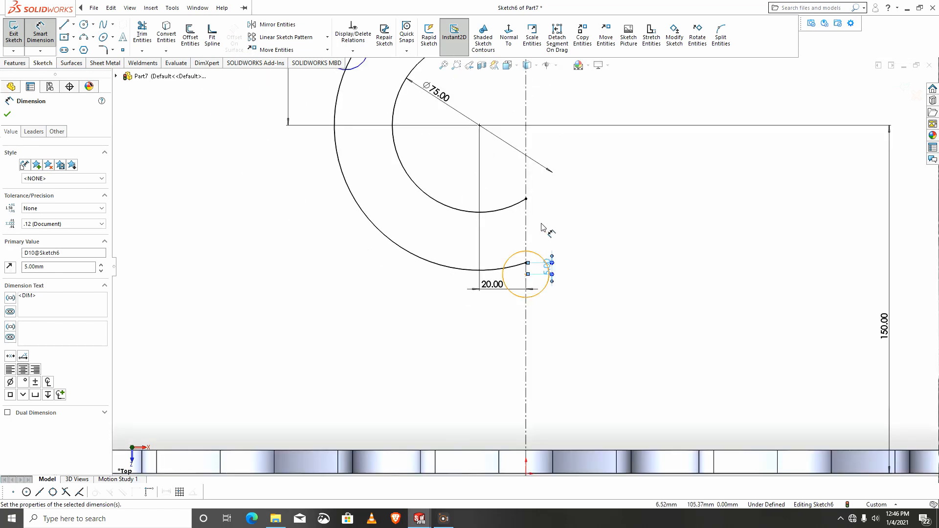
scroll(533, 153, "down", 3)
scroll(532, 157, "up", 3)
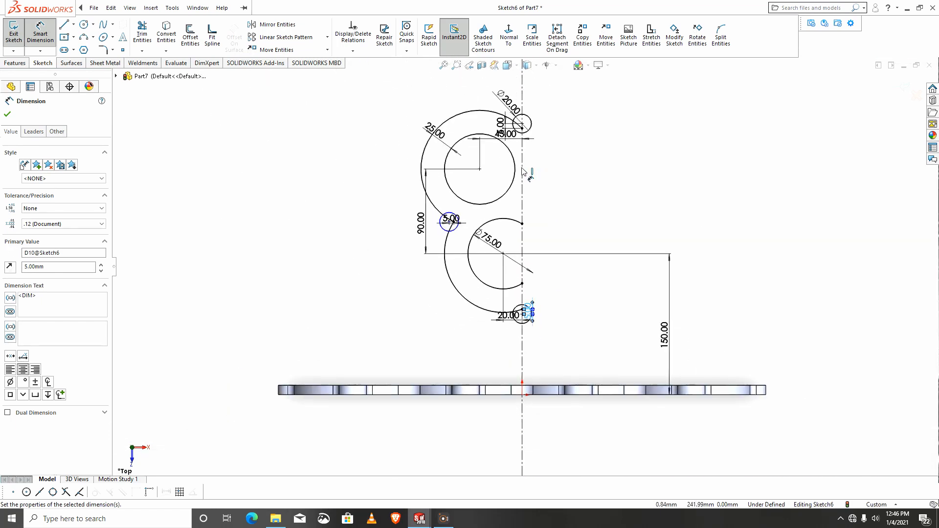
key("Escape")
- Mirror the two outer arcs, the full port circle, the lower port arc and the left small circle about the vertical centerline
scroll(521, 170, "down", 2)
scroll(521, 170, "up", 2)
scroll(522, 174, "down", 1)
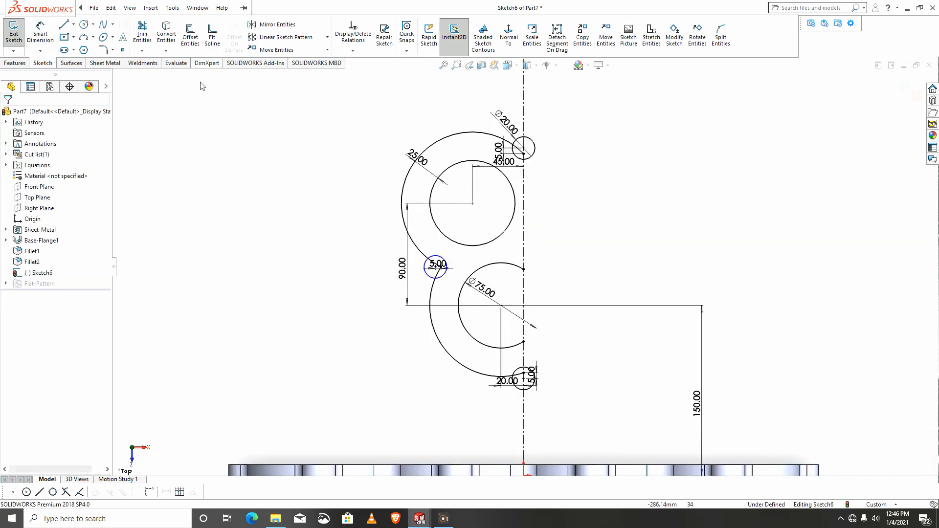
left_click(301, 28)
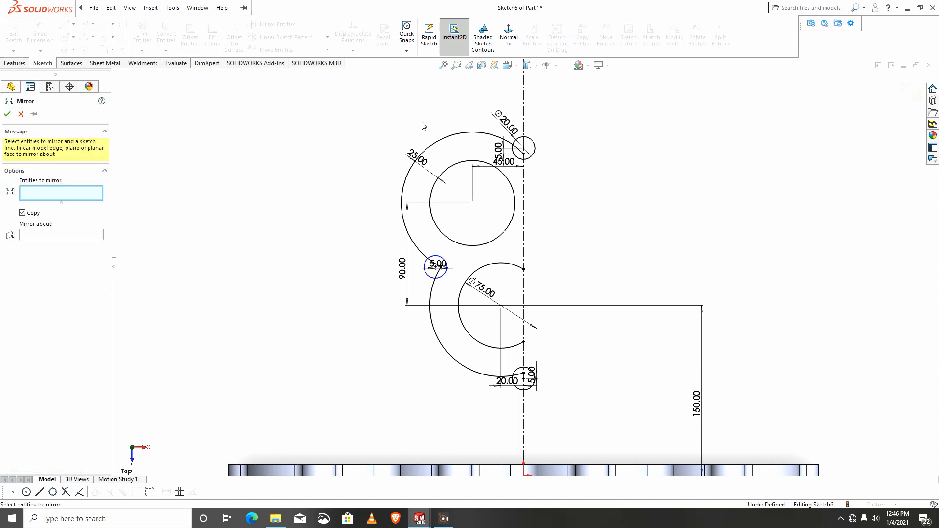
left_click(429, 147)
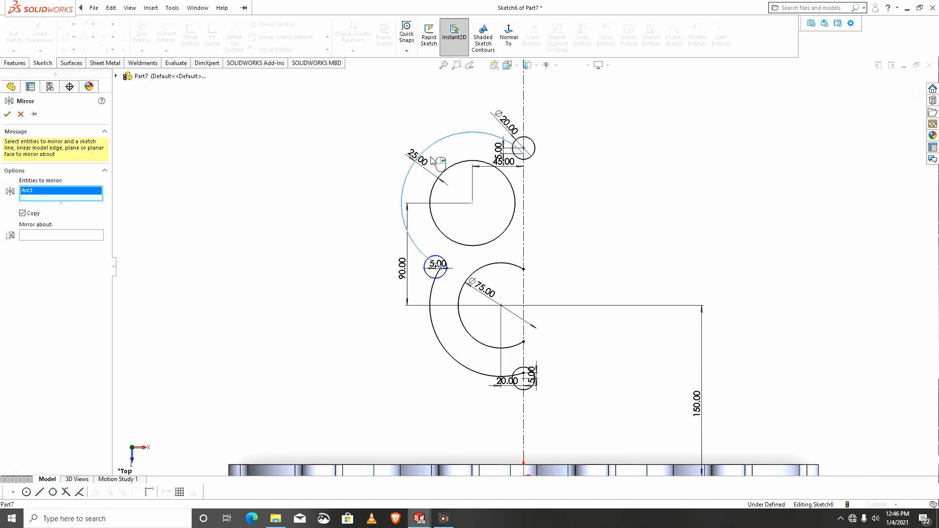
left_click(433, 295)
left_click(467, 281)
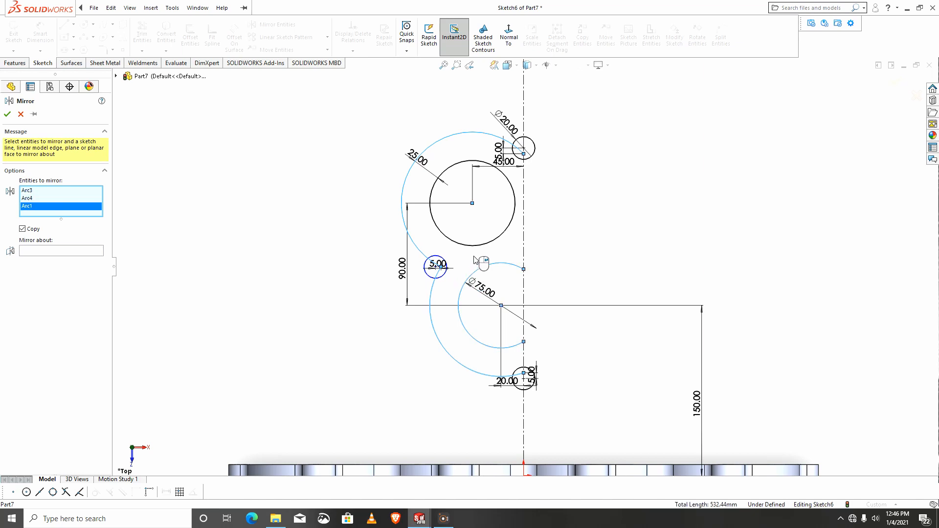
left_click(478, 245)
left_click(446, 278)
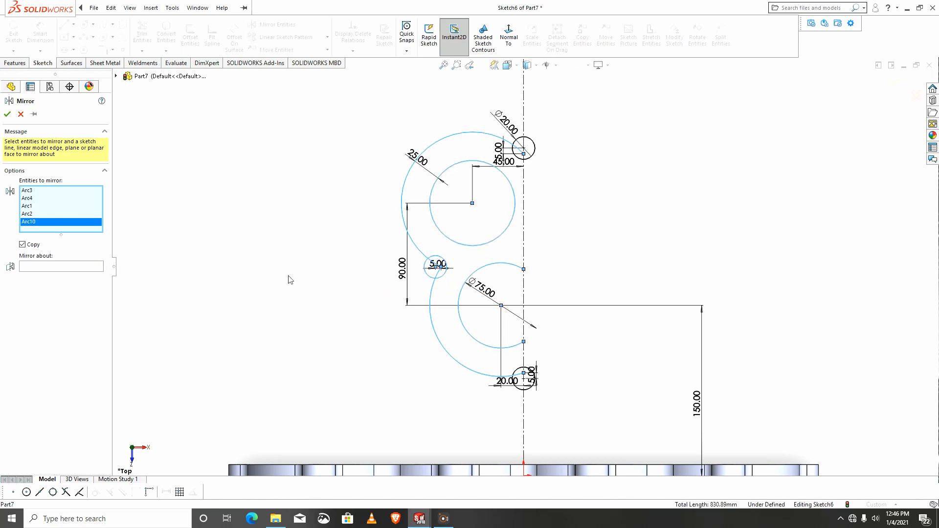
left_click(95, 269)
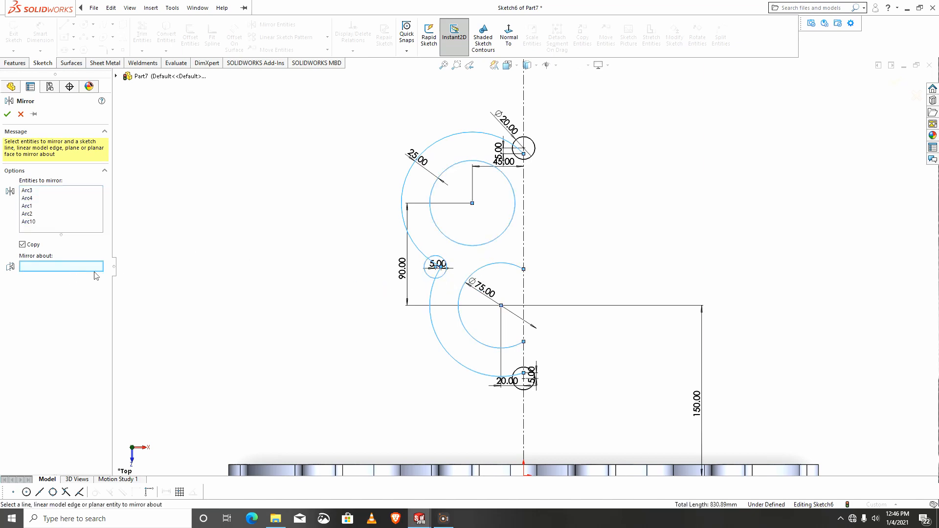
left_click(524, 254)
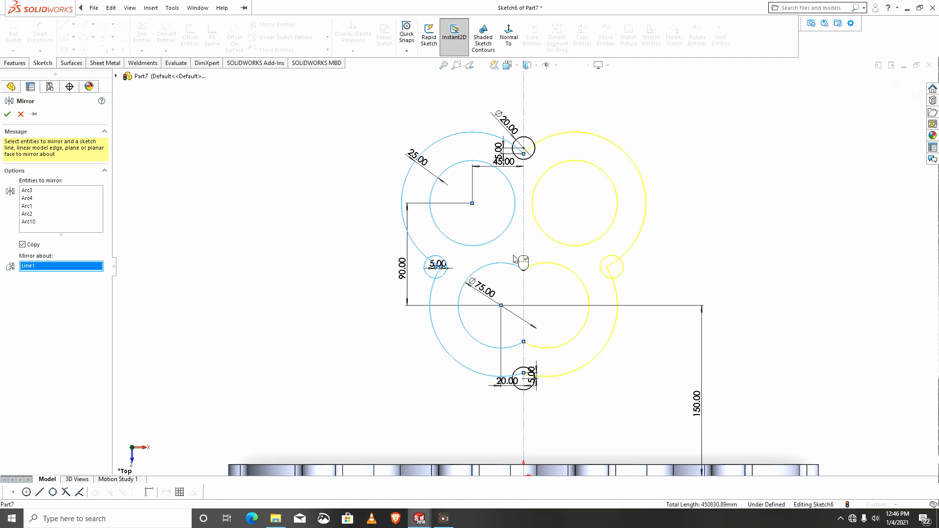
left_click(7, 115)
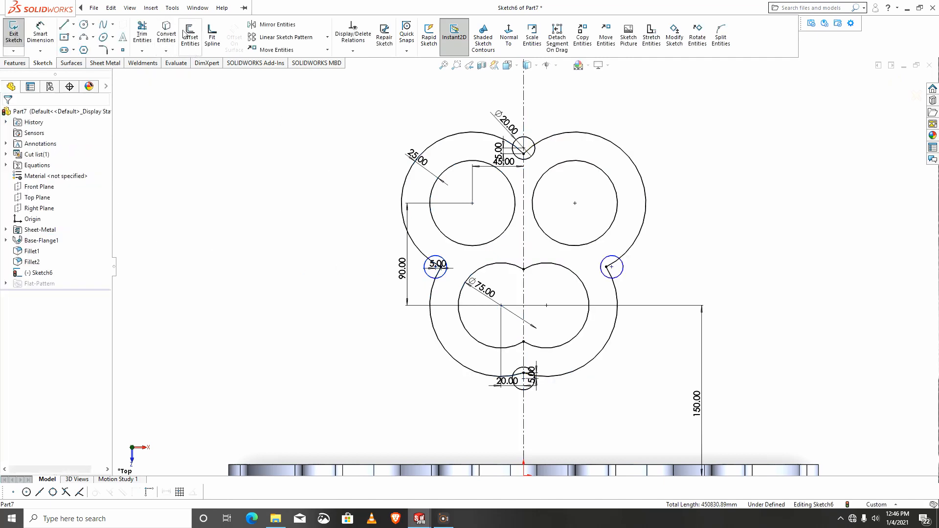
- Power trim the left and right small circles and the outline ends inside them, leaving only the outward-facing lobe arcs
left_click(145, 27)
scroll(407, 241, "down", 4)
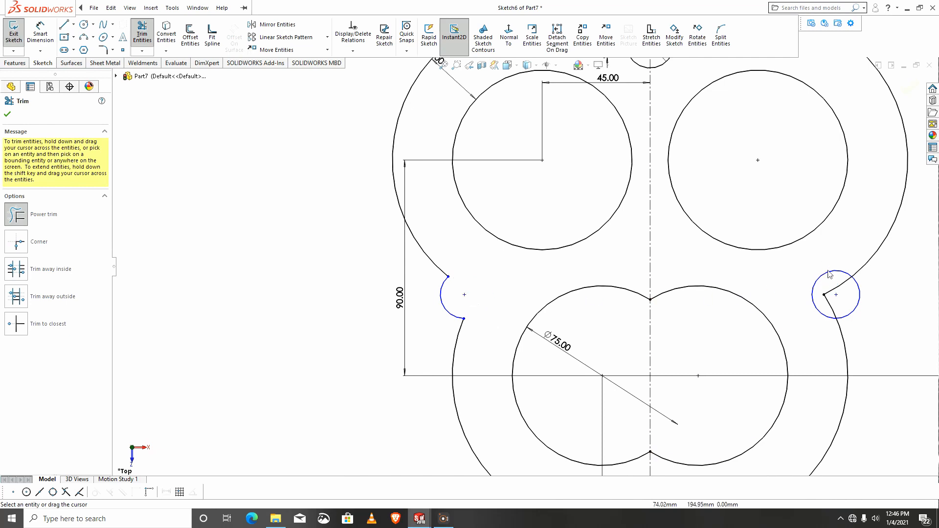
left_click_drag(809, 286, 826, 305)
scroll(708, 273, "up", 3)
scroll(636, 205, "down", 3)
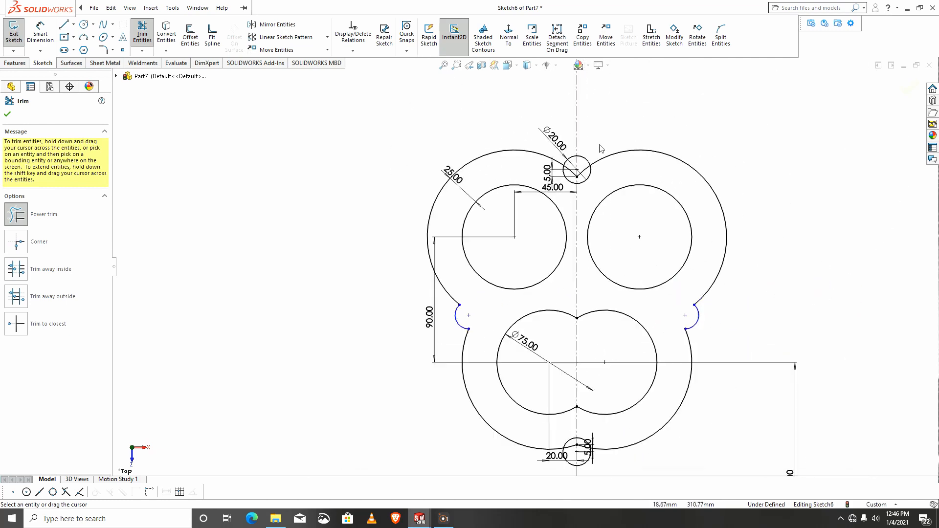
- Trim the upper small circle's inner portion and the outline ends inside it, leaving only its outward-facing arc
scroll(552, 212, "down", 5)
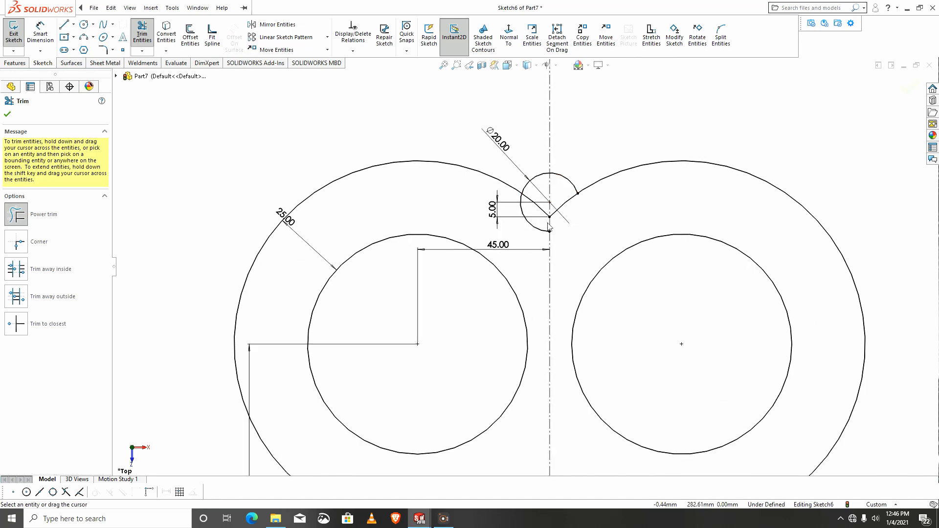
left_click_drag(581, 212, 571, 192)
left_click_drag(491, 252, 515, 185)
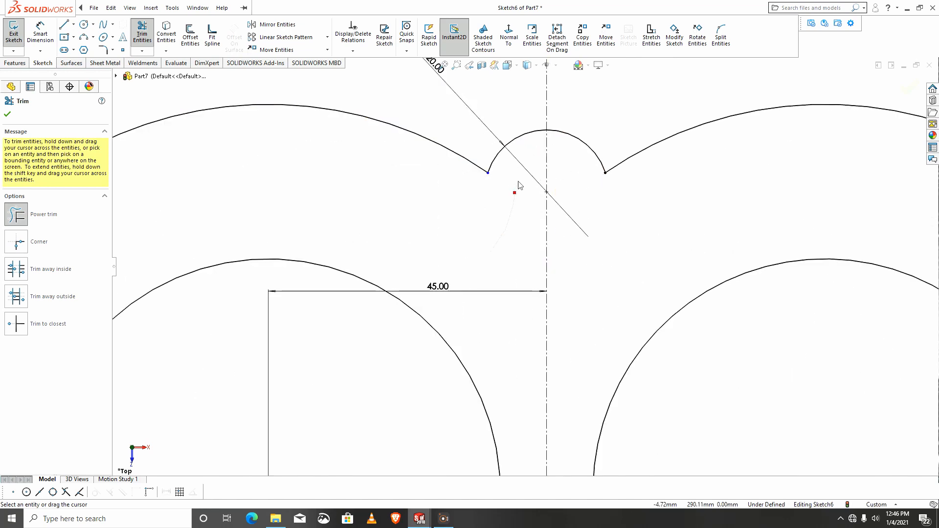
- Trim the lower small circle's inner portion and the outline ends inside it, leaving only its outward-facing arc
scroll(515, 196, "up", 5)
scroll(528, 435, "down", 8)
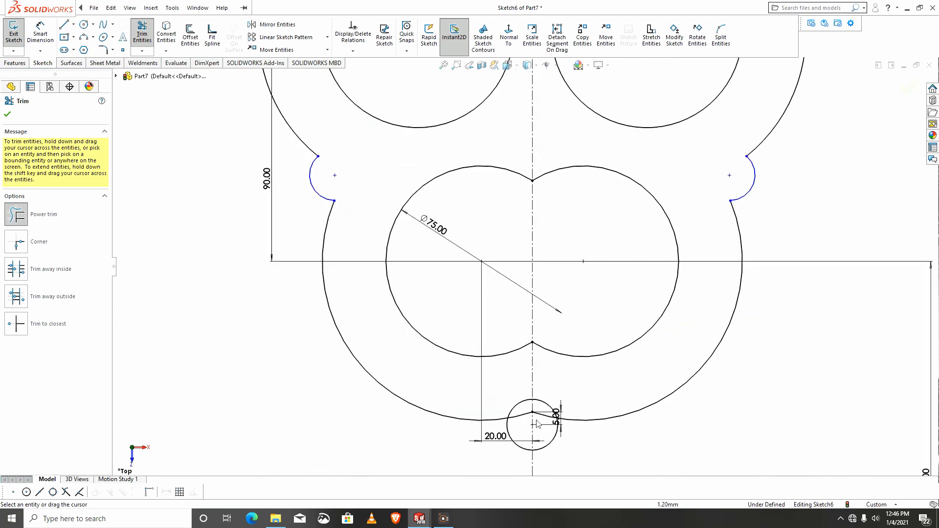
left_click_drag(587, 305, 561, 346)
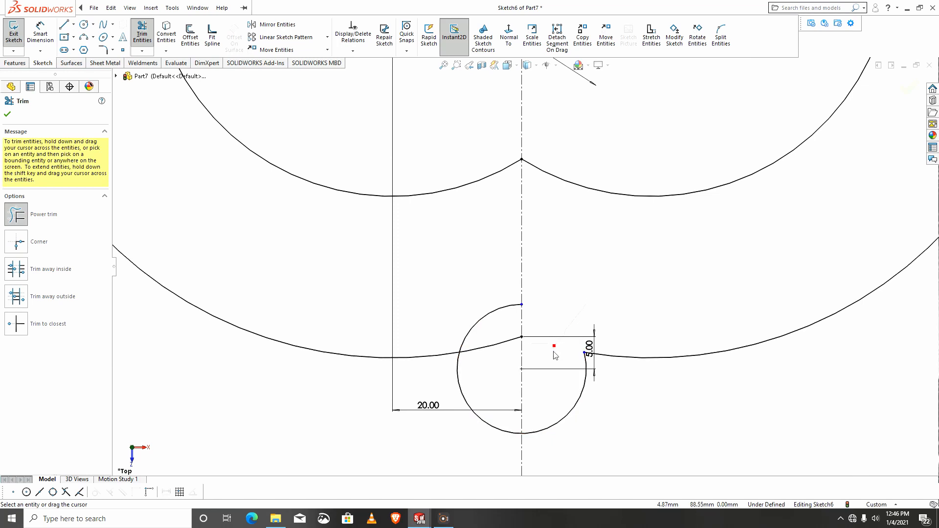
left_click_drag(490, 305, 495, 356)
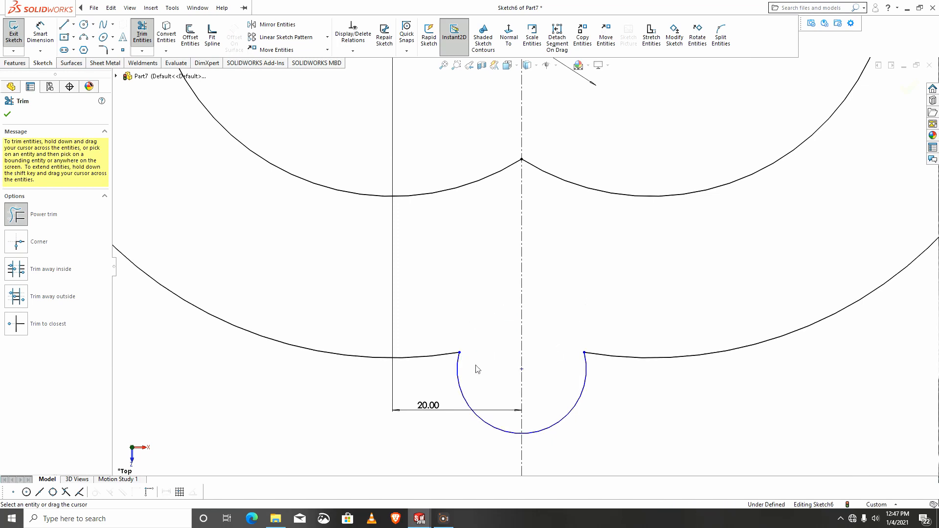
scroll(489, 364, "up", 6)
scroll(580, 199, "down", 2)
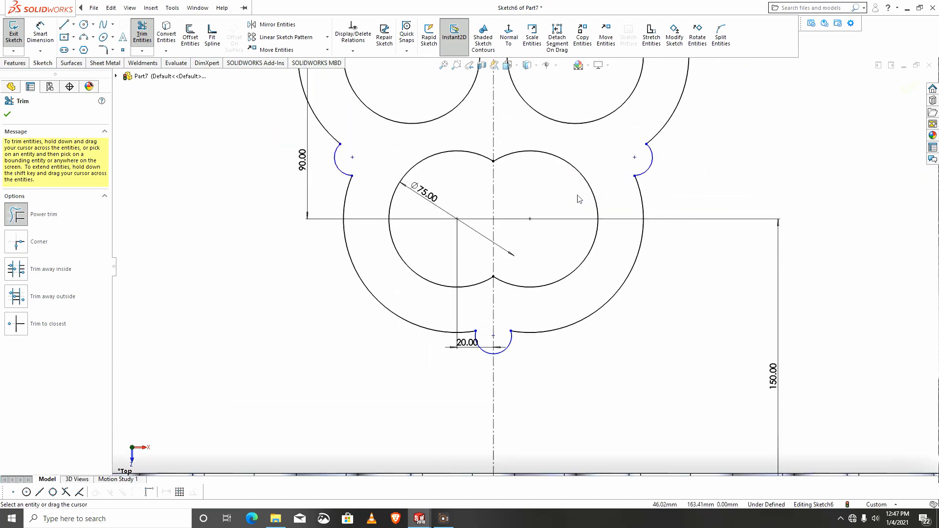
scroll(515, 173, "up", 3)
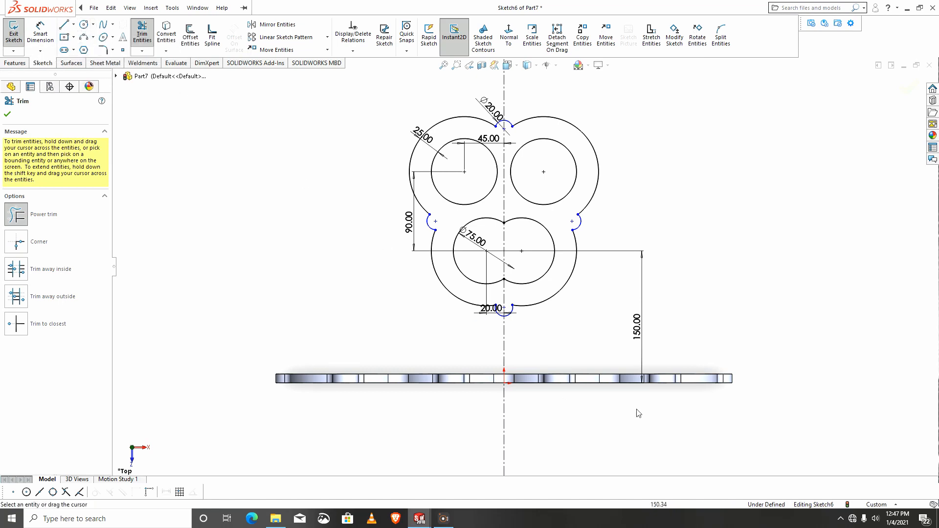
- Undo the last trim at the lower lobe and trim the left inner arc and outline end there again
key("Escape")
scroll(504, 343, "down", 5)
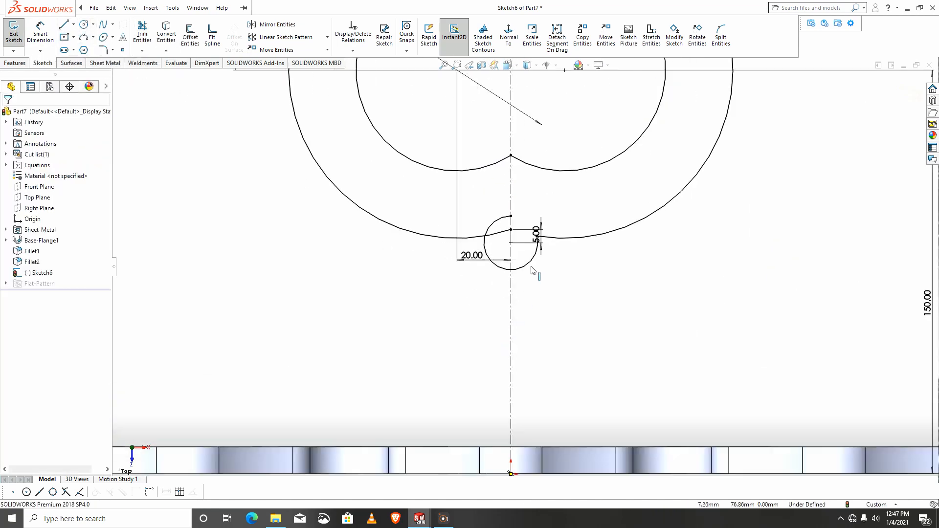
scroll(530, 269, "up", 2)
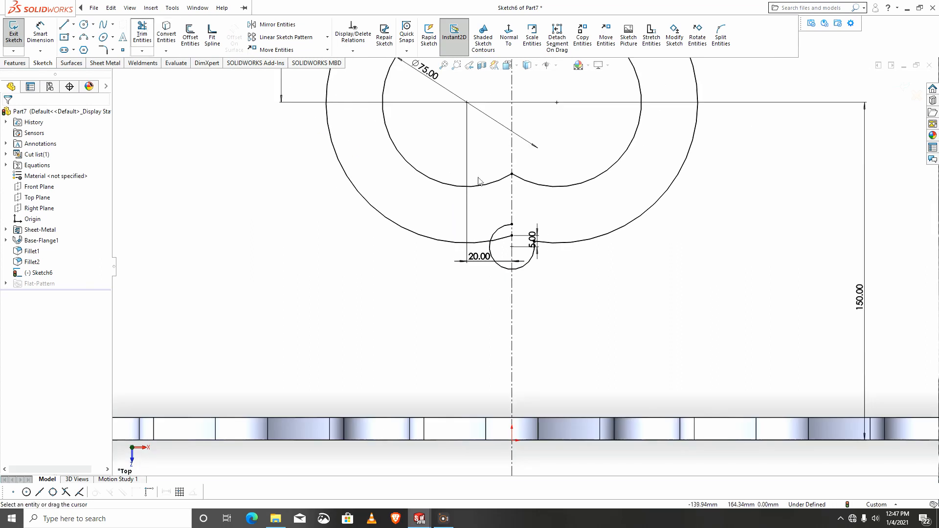
left_click_drag(493, 218, 499, 233)
scroll(504, 245, "up", 5)
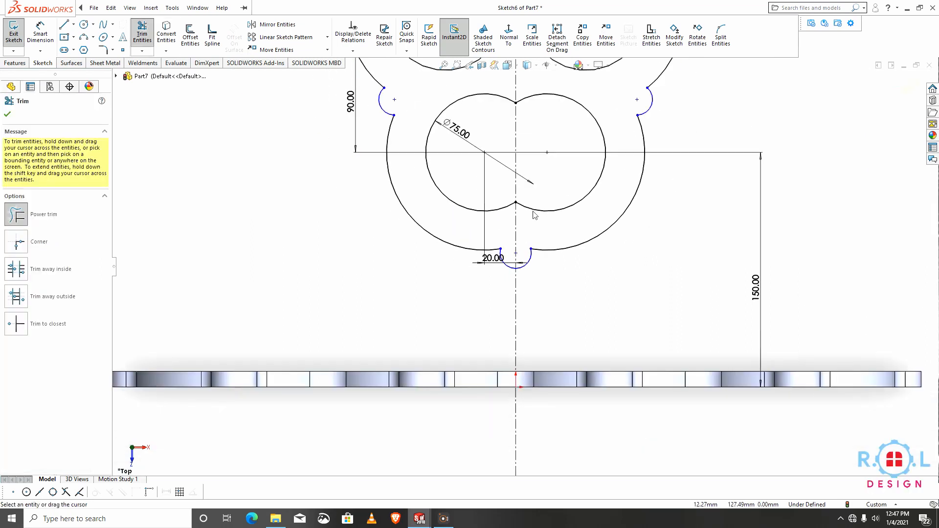
- Sketch a hole circle concentric with each of the four lobe arcs, the upper one with a radius of about 8 mm
scroll(508, 179, "down", 3)
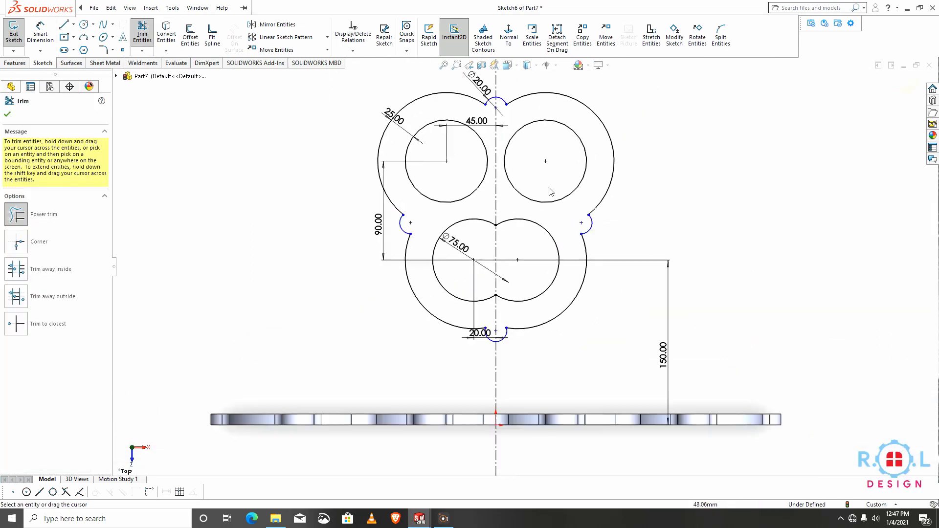
left_click(84, 25)
left_click(484, 365)
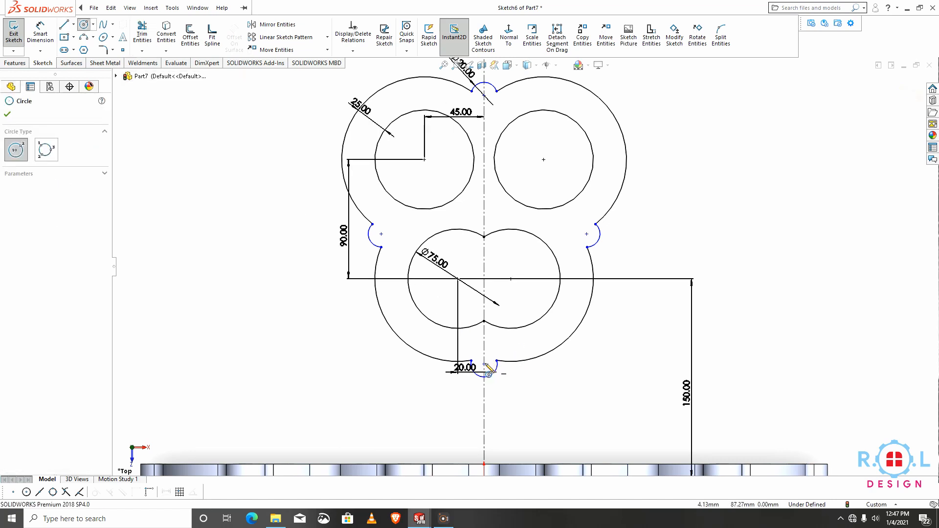
left_click(486, 360)
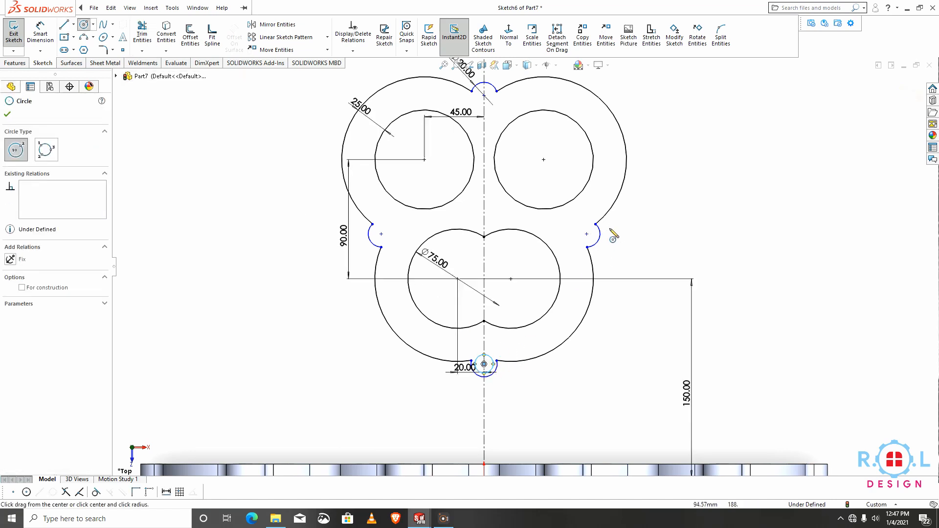
left_click(587, 234)
left_click(585, 233)
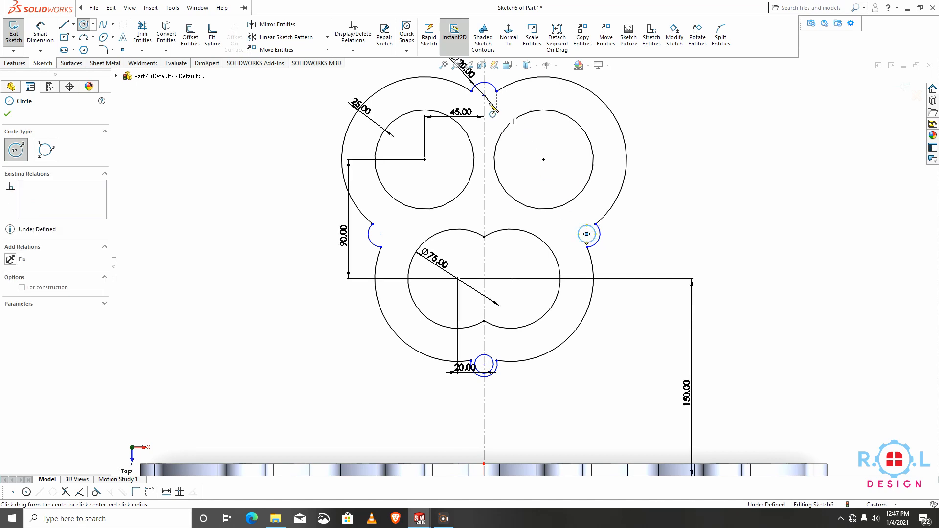
left_click(485, 95)
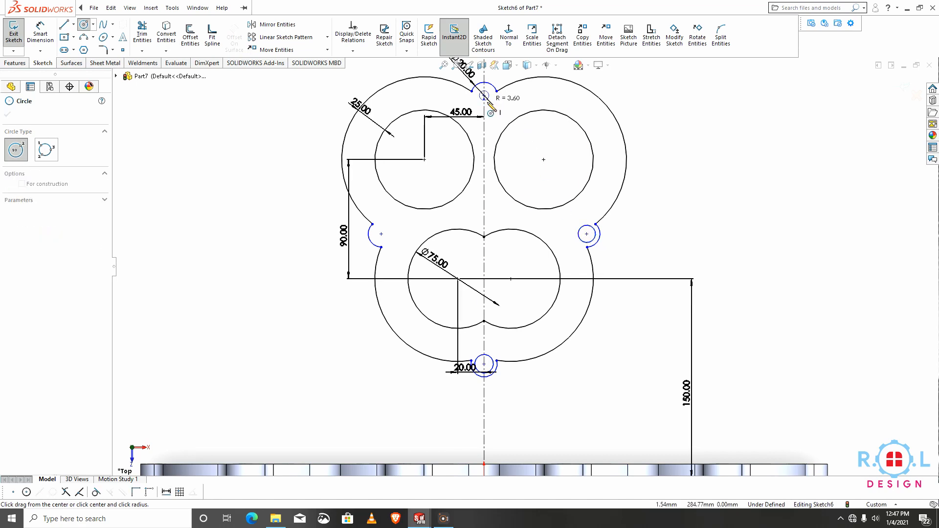
left_click(491, 102)
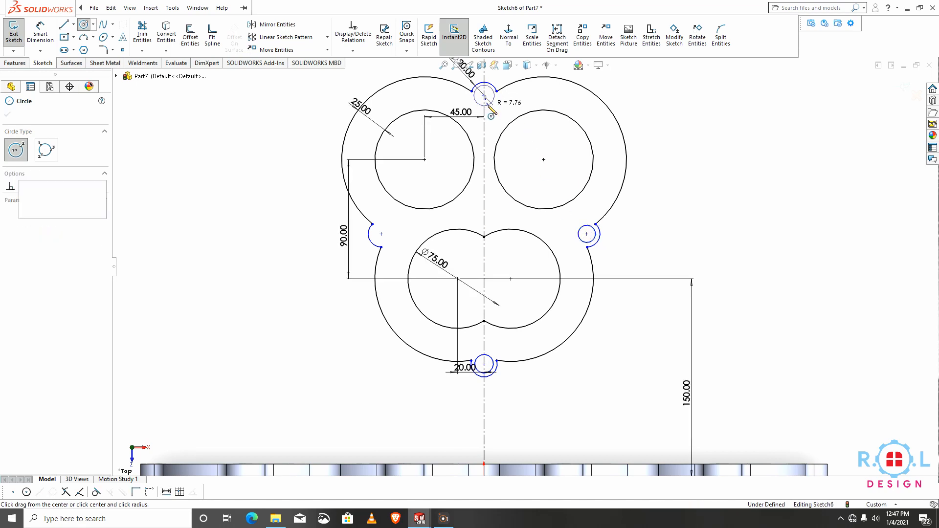
left_click(381, 234)
left_click(392, 236)
key("Escape")
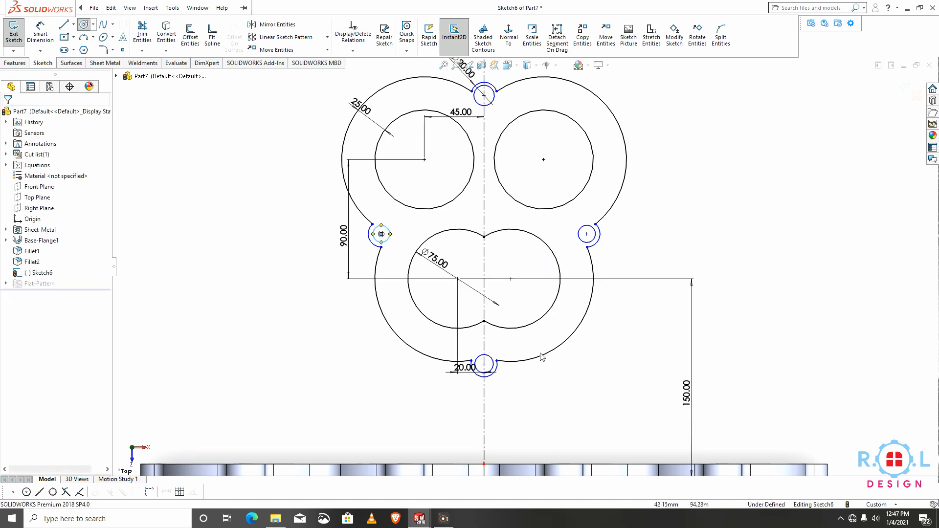
- Make the four bolt-hole circles on the collector flange lobes equal in radius
left_click(591, 248, "ctrl")
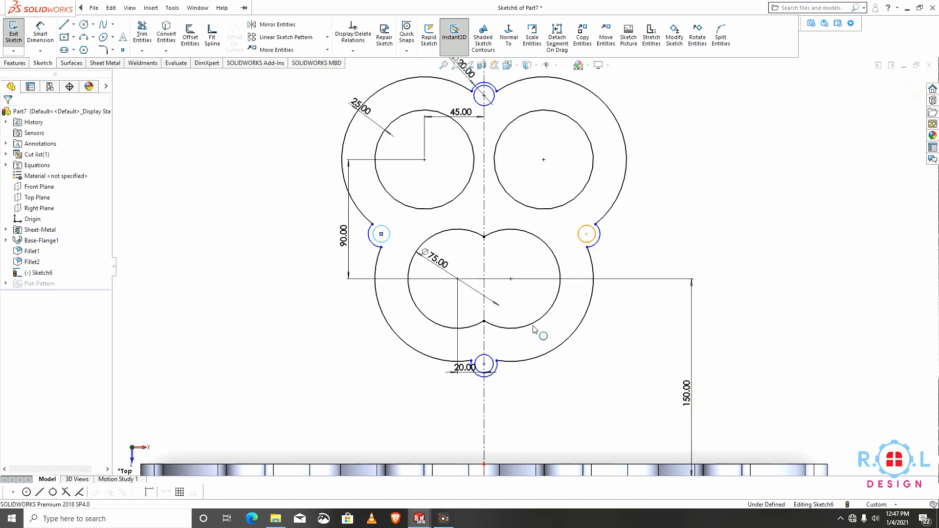
left_click(487, 105, "ctrl")
left_click(366, 232, "ctrl")
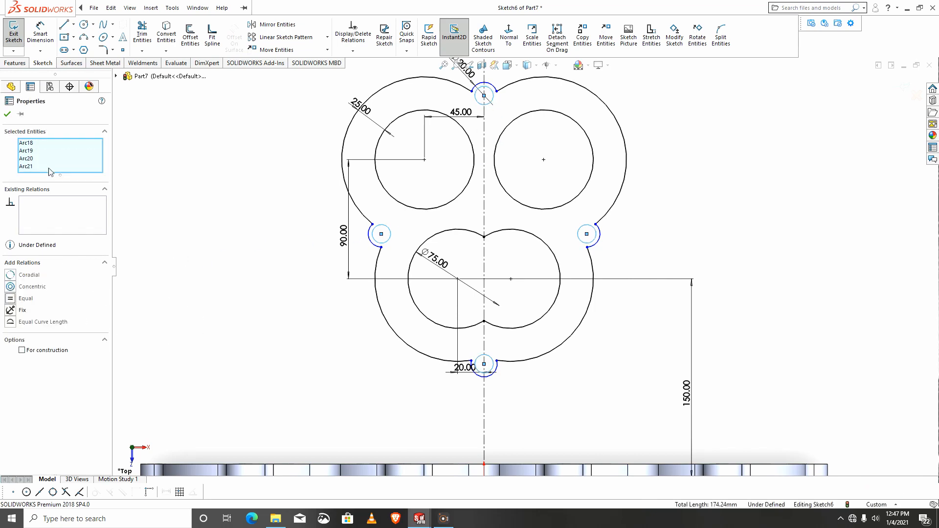
left_click(8, 114)
- Dimension the left lobe's bolt-hole circle with a diameter of 10 mm
left_click(40, 34)
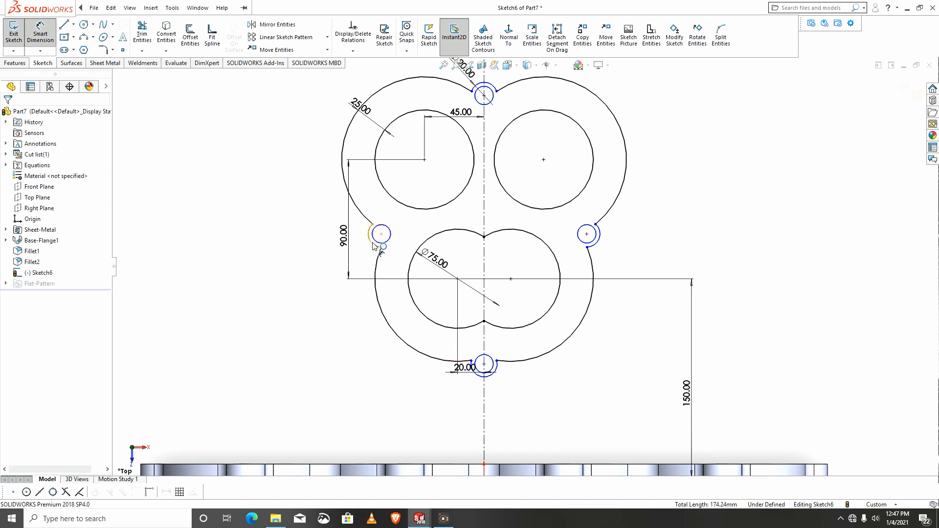
left_click(391, 243)
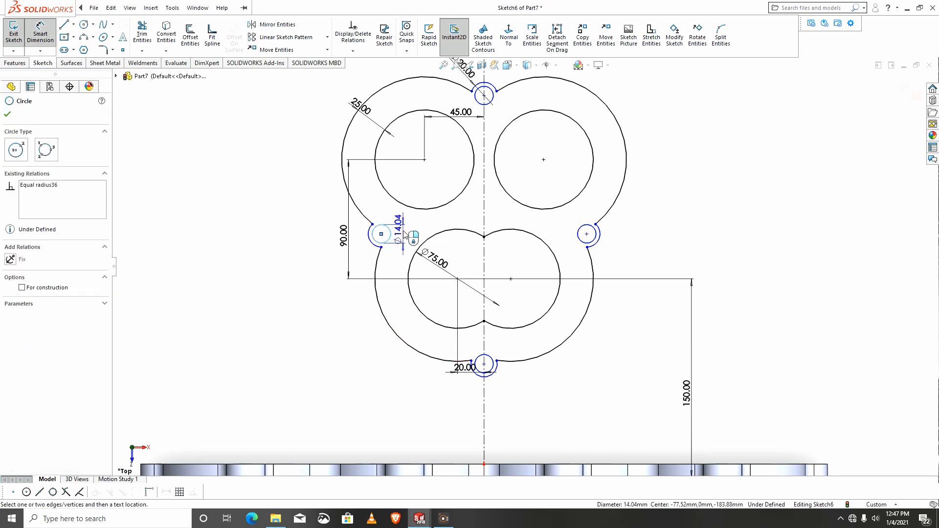
left_click(408, 240)
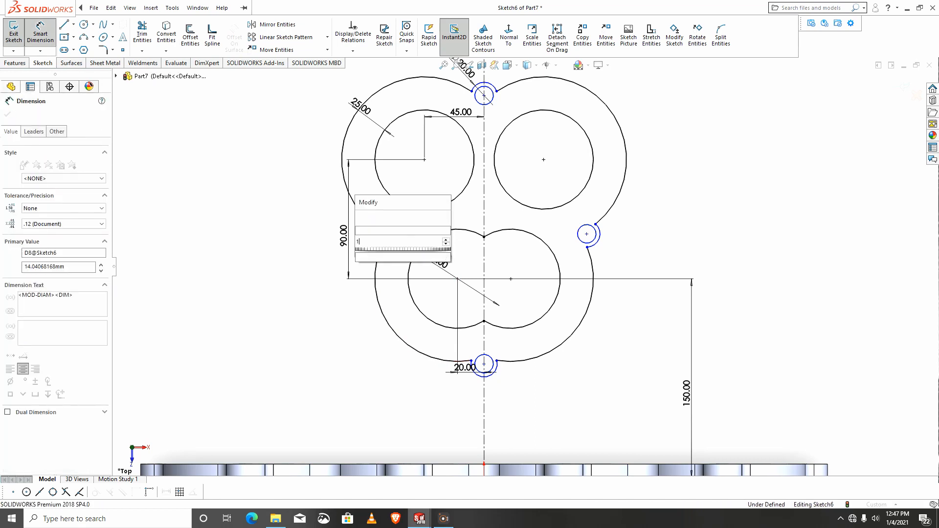
type("10")
key("Return")
scroll(564, 347, "up", 1)
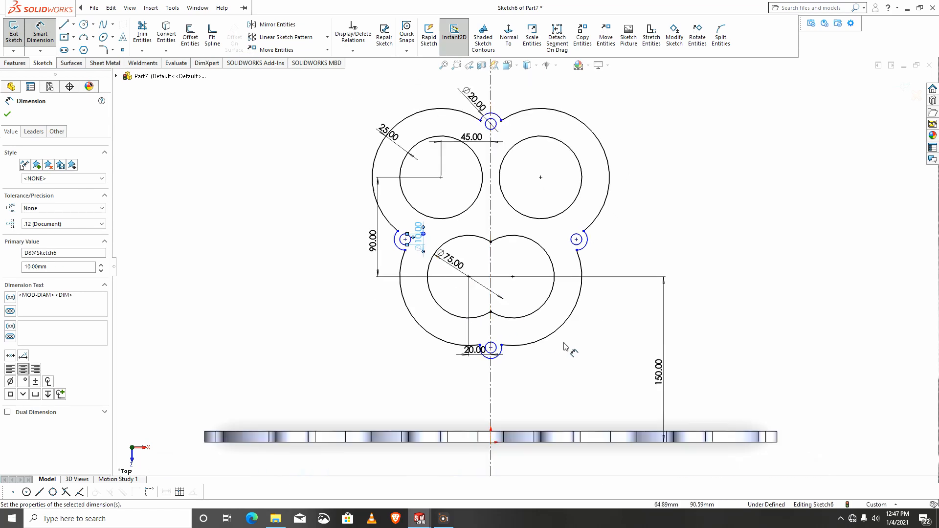
left_click(8, 115)
- Create a sheet metal base flange from the collector sketch in the reversed direction, without merging the result
left_click(103, 64)
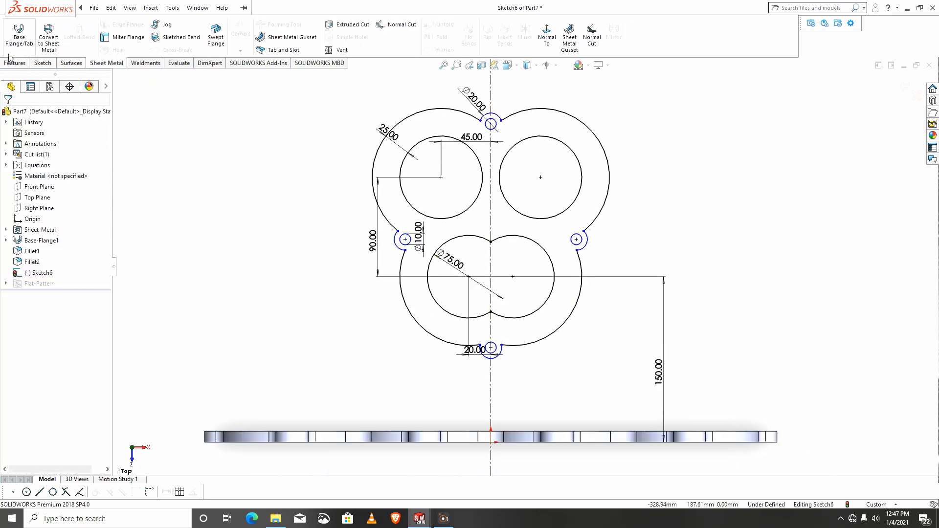
left_click(19, 34)
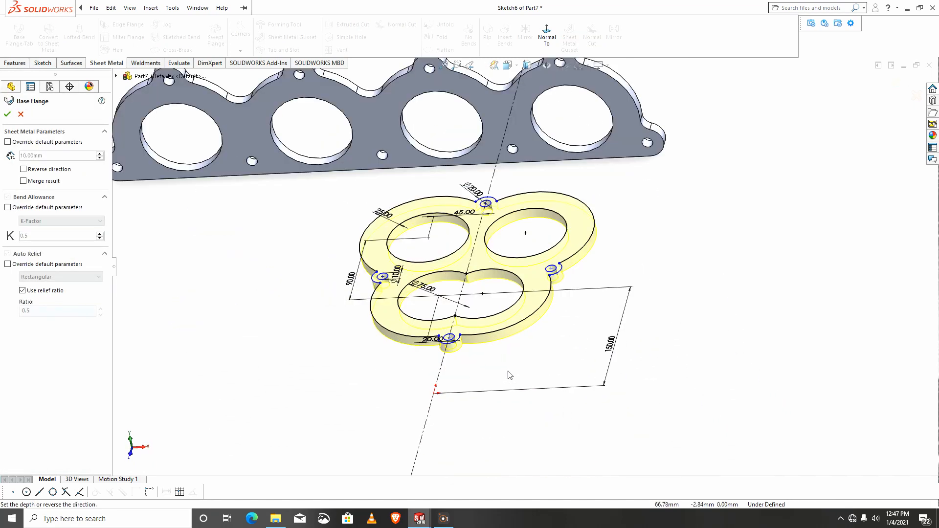
middle_click_drag(509, 376, 545, 415)
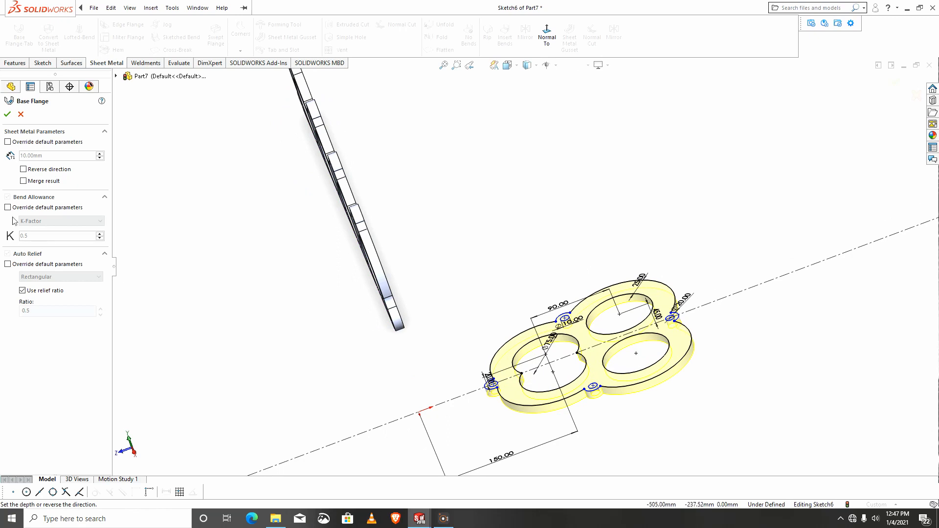
left_click(24, 169)
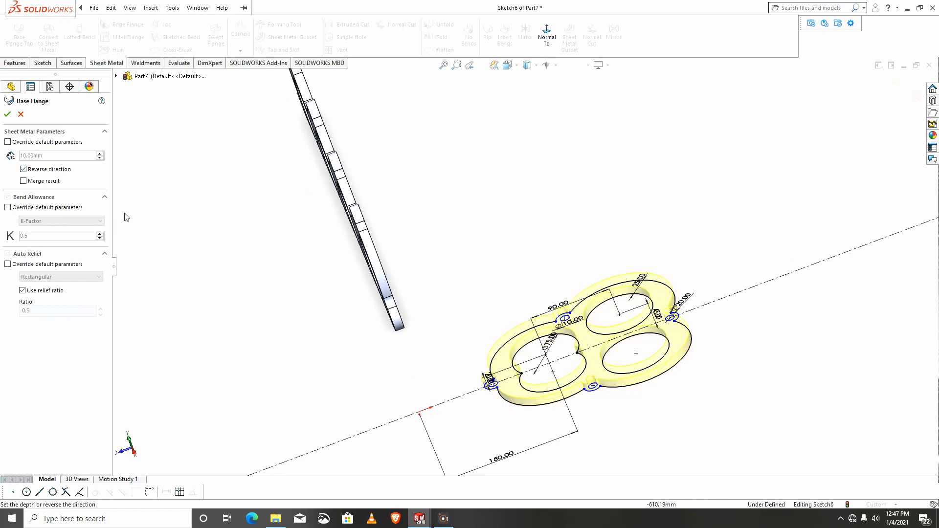
left_click(7, 115)
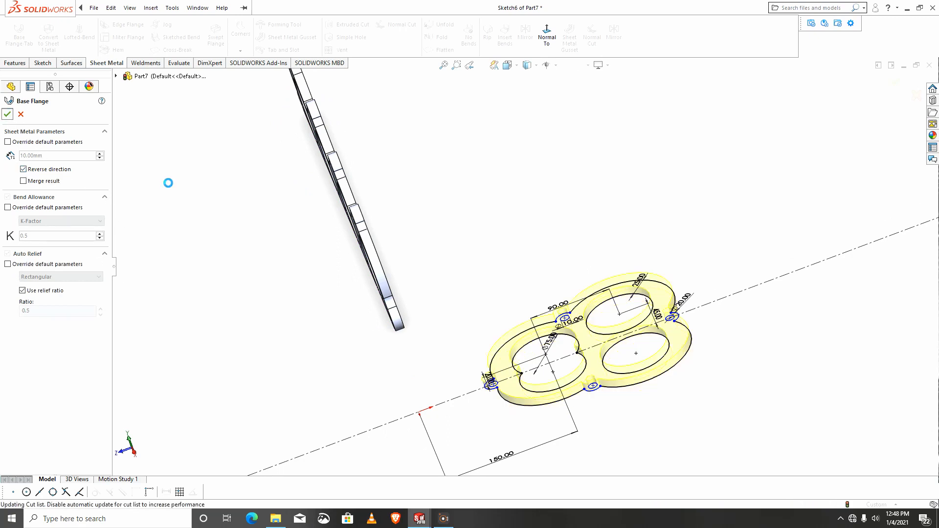
left_click(323, 239)
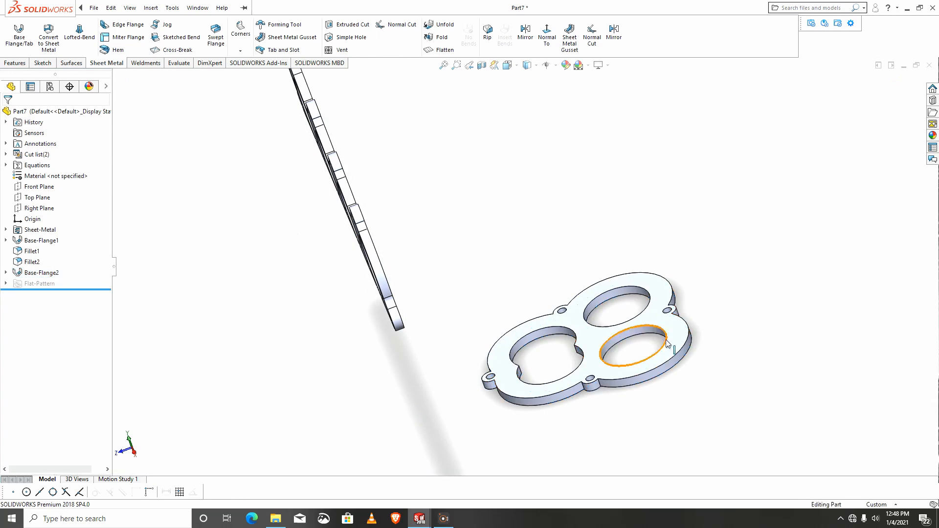
- Create a reference plane through the third port's centre and a centre point of the double-lobed collector opening, perpendicular to the Front Plane
middle_click_drag(666, 346, 655, 327)
scroll(654, 327, "up", 3)
middle_click_drag(555, 302, 623, 294)
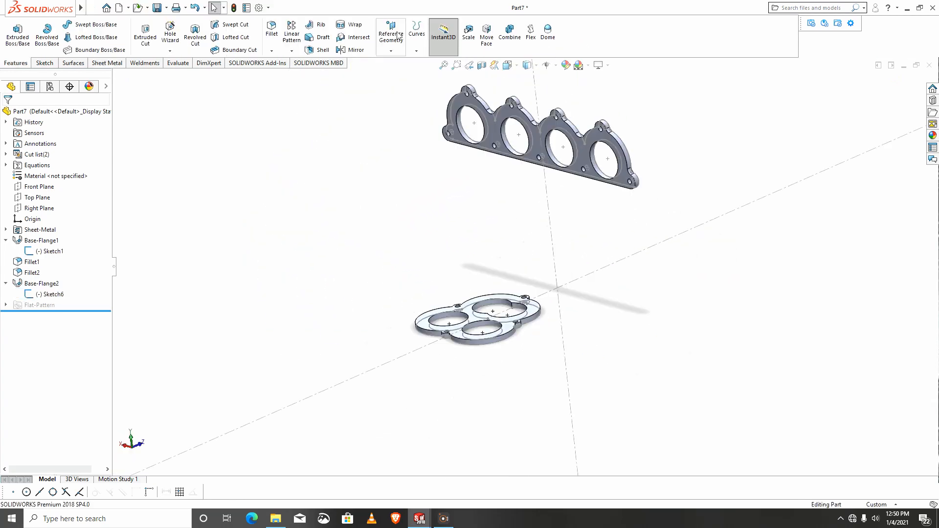
left_click(397, 43)
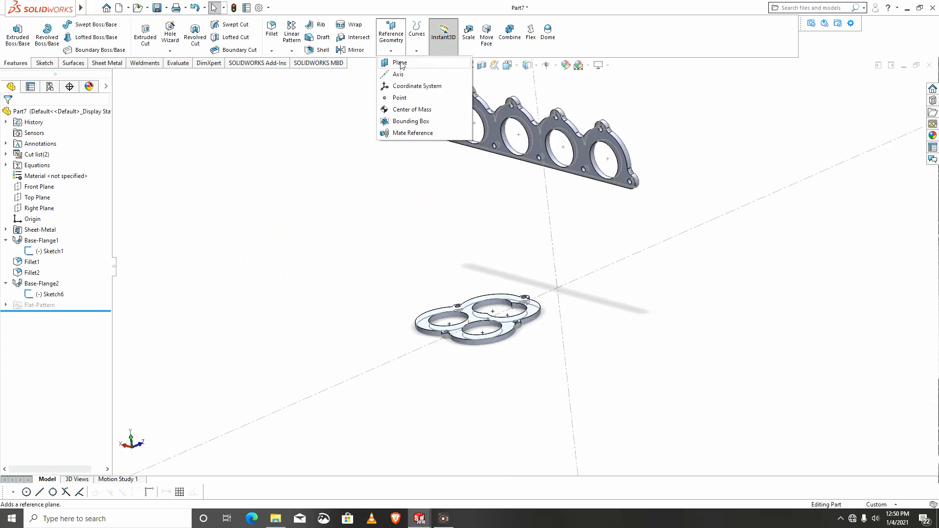
left_click(400, 62)
left_click(567, 145)
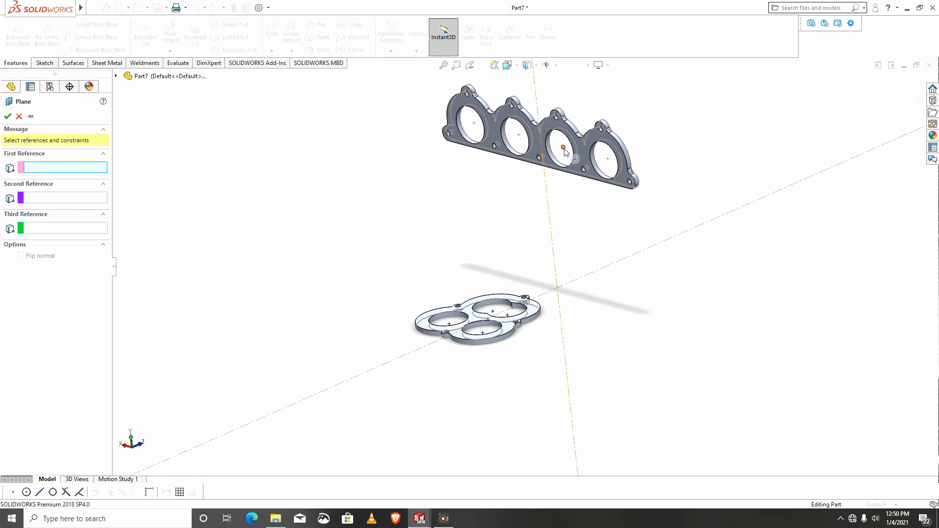
left_click(509, 319)
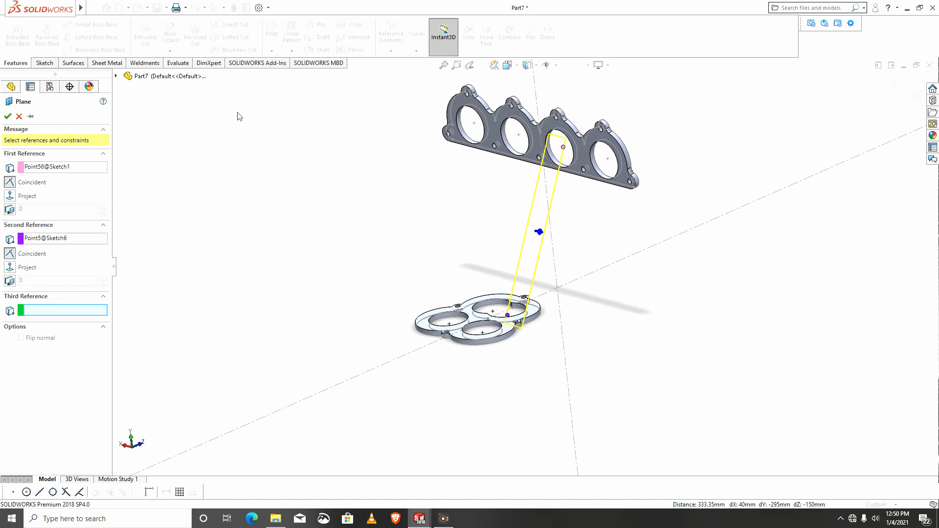
left_click(117, 77)
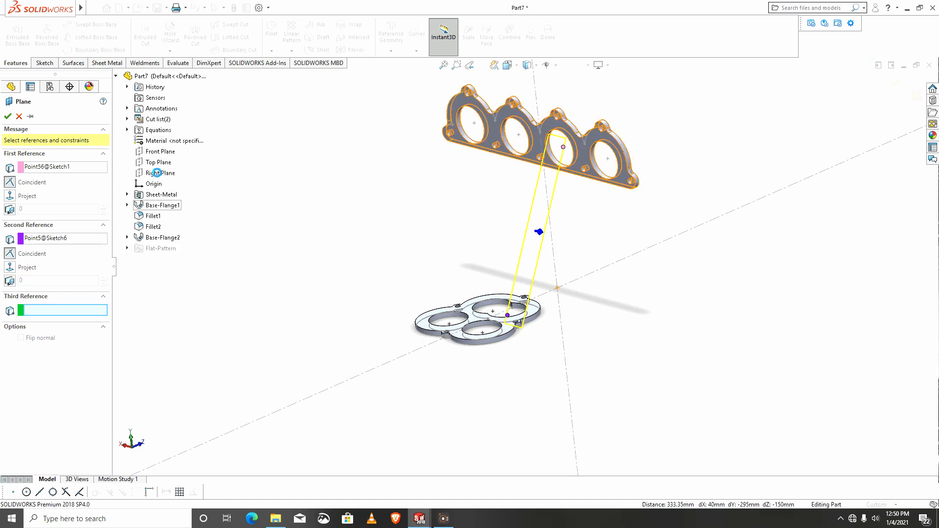
left_click(159, 152)
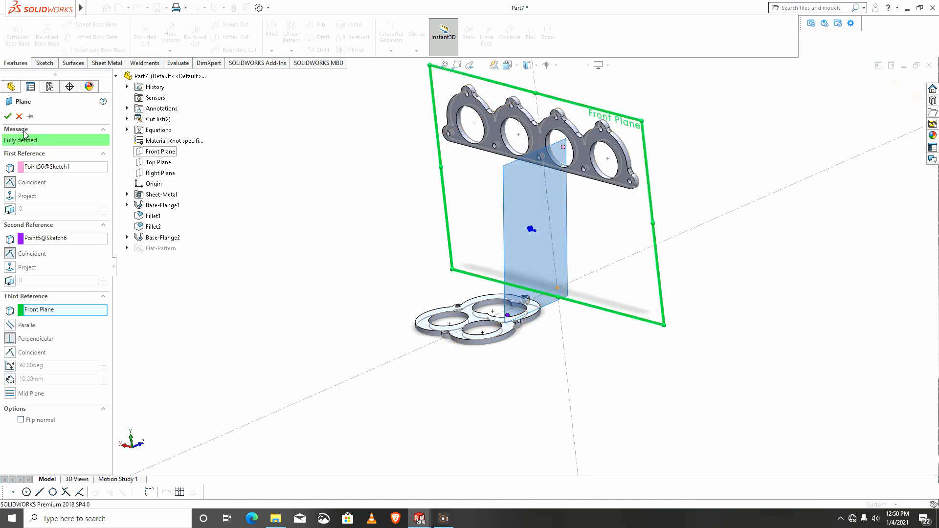
left_click(7, 116)
- Start a sketch on the new plane and draw a horizontal line about 104 mm long with a vertical line down from its outer end
middle_click_drag(325, 248, 390, 249)
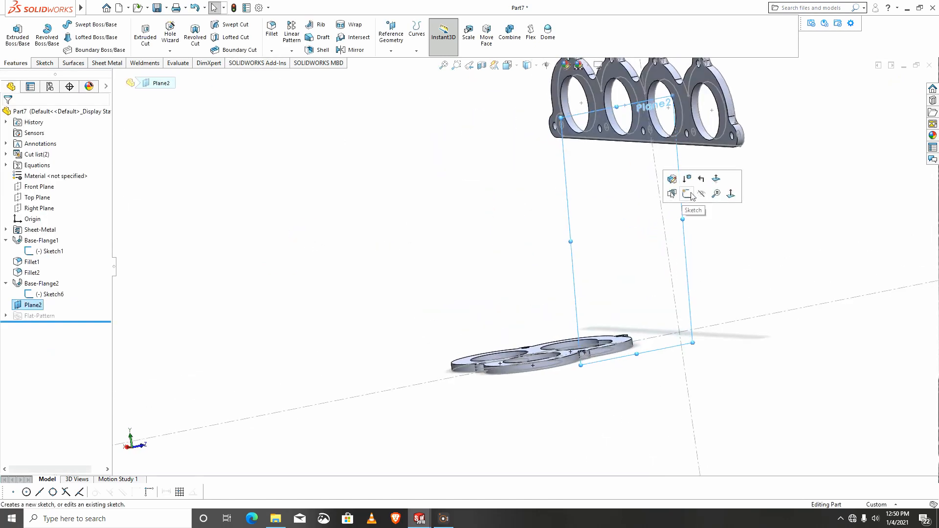
left_click(693, 196)
left_click(514, 39)
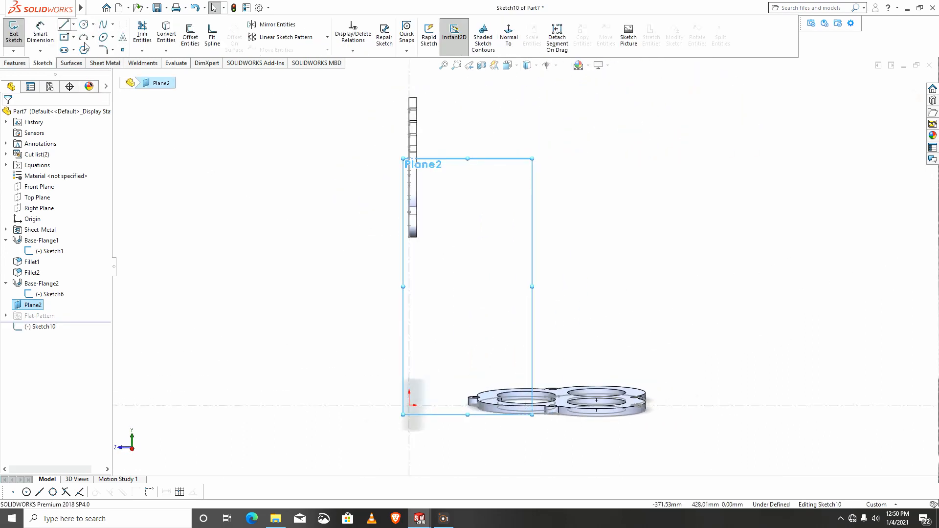
key("l")
left_click(434, 187)
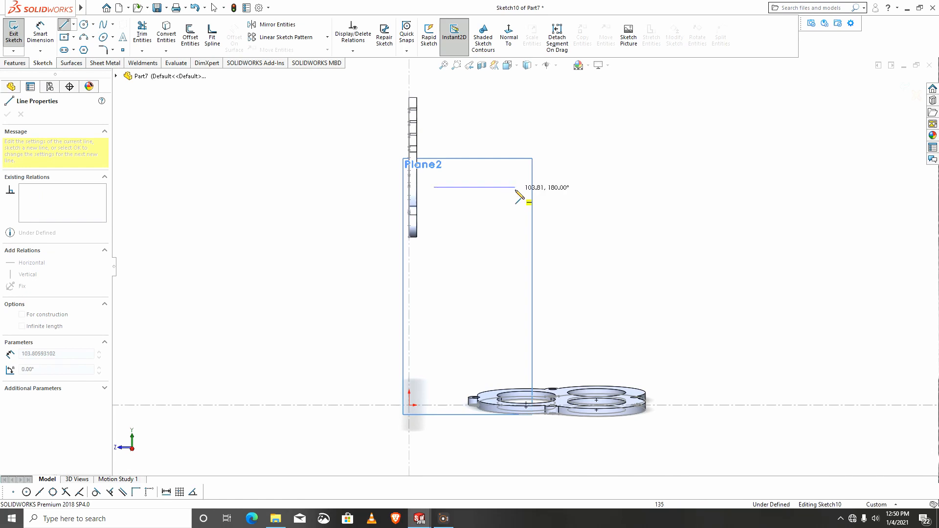
left_click(515, 187)
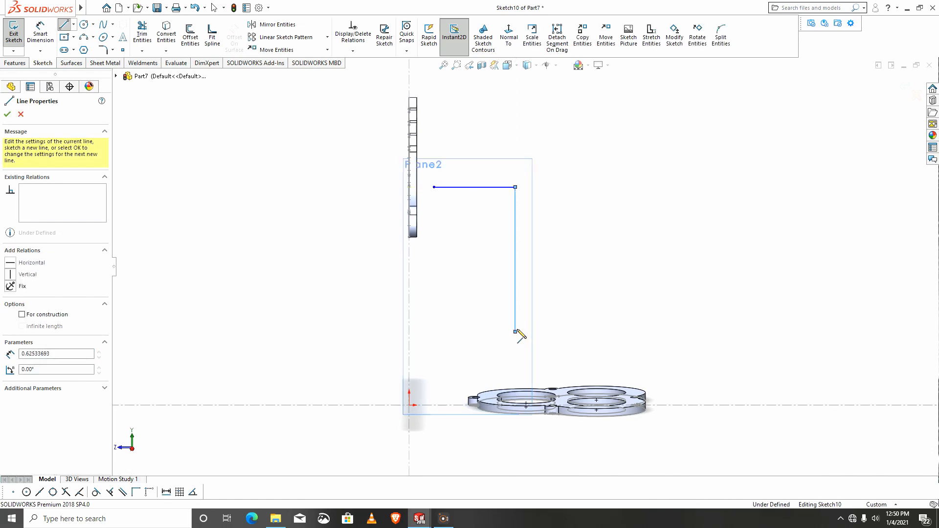
double_click(515, 331)
key("Escape")
- Make the horizontal line's free endpoint coincident with the third port's centre point
scroll(527, 265, "up", 3)
middle_click_drag(517, 334, 382, 369)
scroll(563, 211, "down", 3)
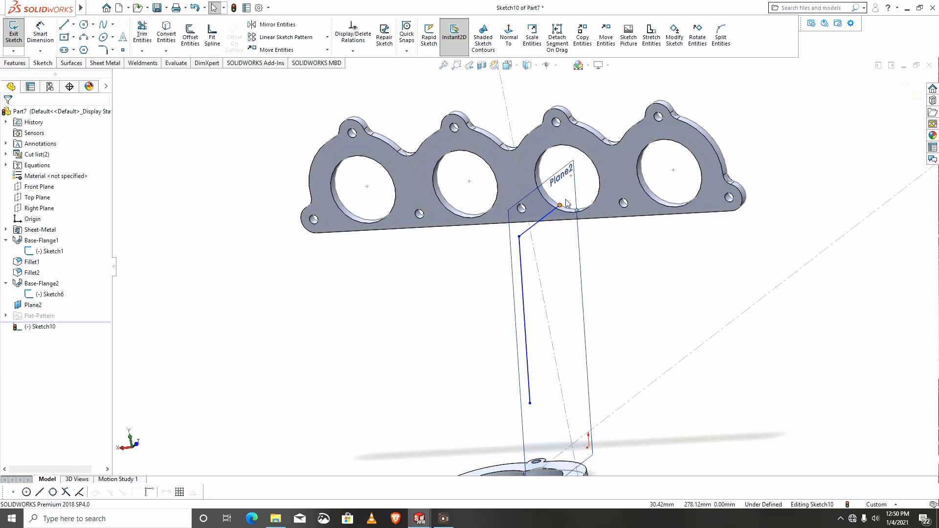
left_click(560, 205)
left_click(571, 176, "ctrl")
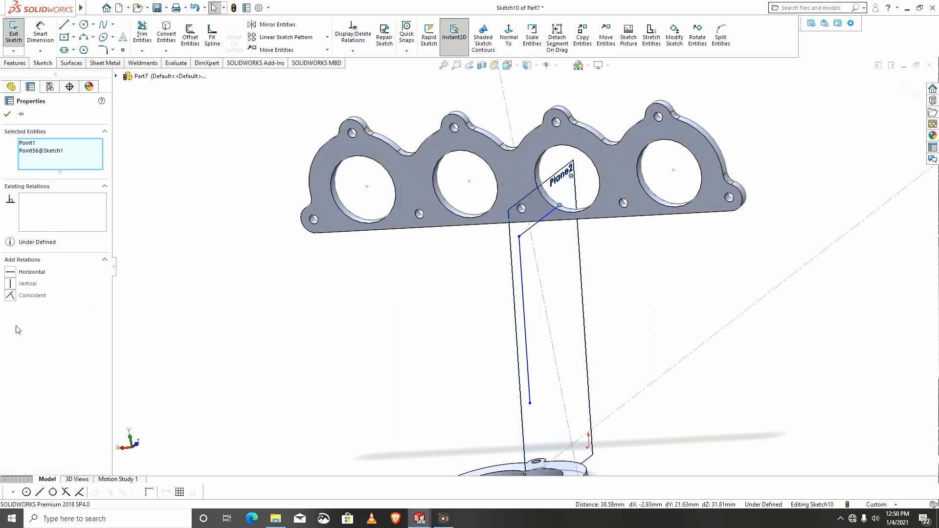
left_click(11, 295)
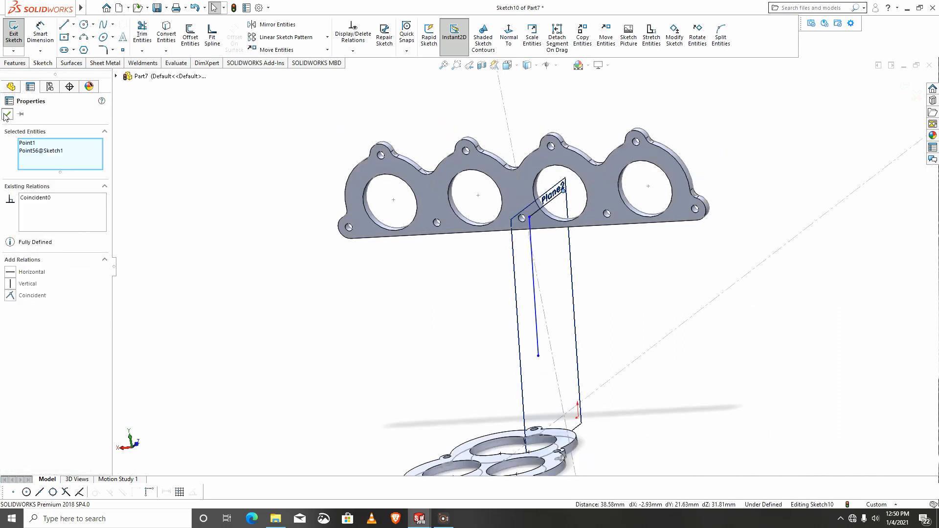
left_click(6, 115)
- Make the vertical line's lower endpoint coincident with the centre point of the double-lobed collector opening that defines the plane
scroll(442, 467, "up", 4)
middle_click_drag(545, 359, 518, 386)
left_click(535, 310)
scroll(517, 385, "down", 5)
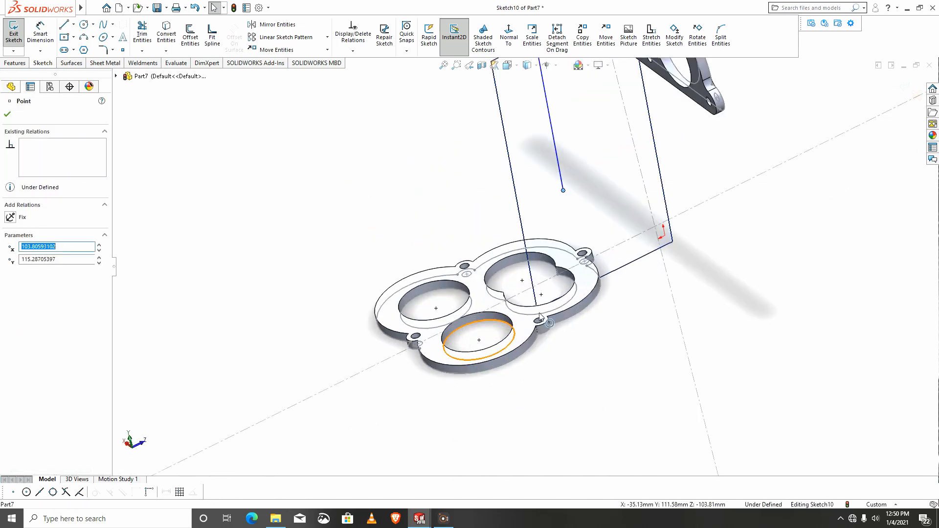
left_click(416, 337, "ctrl")
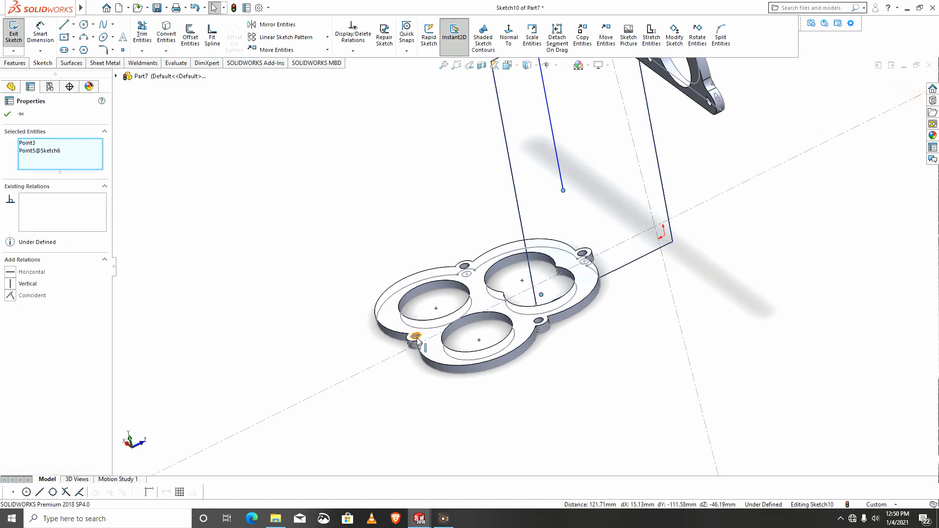
left_click(10, 296)
key("z")
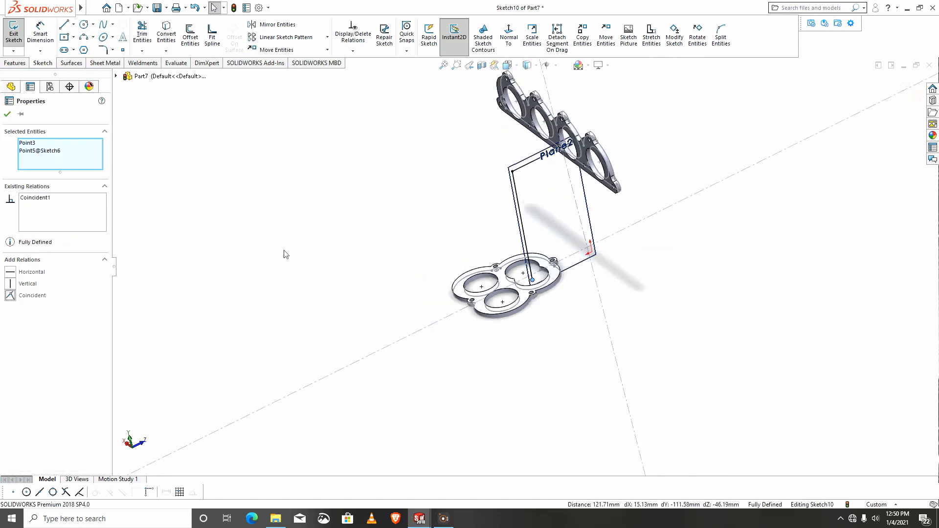
left_click(8, 114)
- Fillet the path sketch's corner with a 120 mm radius and exit the sketch
middle_click_drag(411, 264, 442, 243)
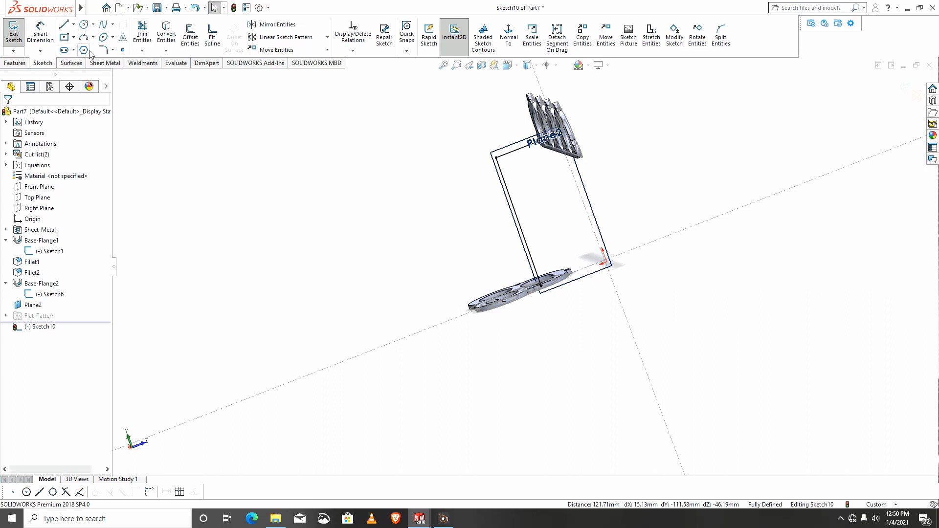
left_click(105, 49)
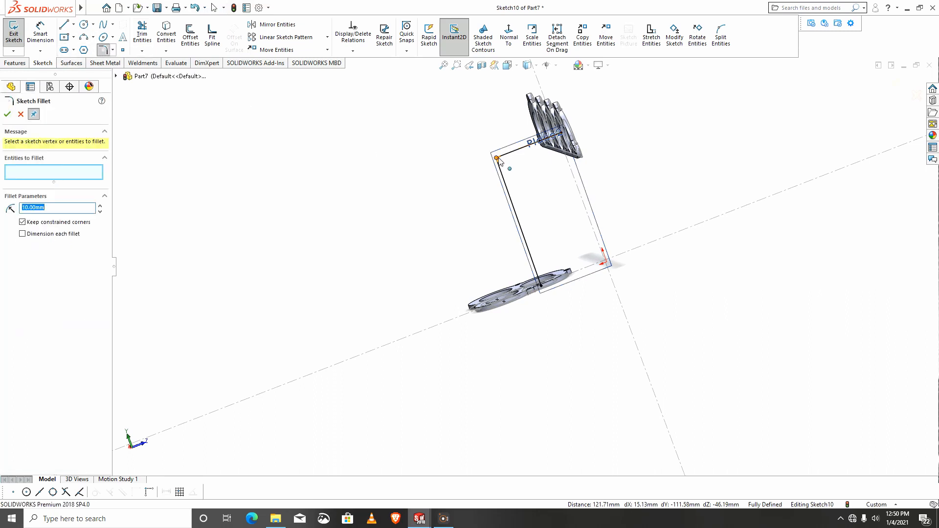
left_click(498, 159)
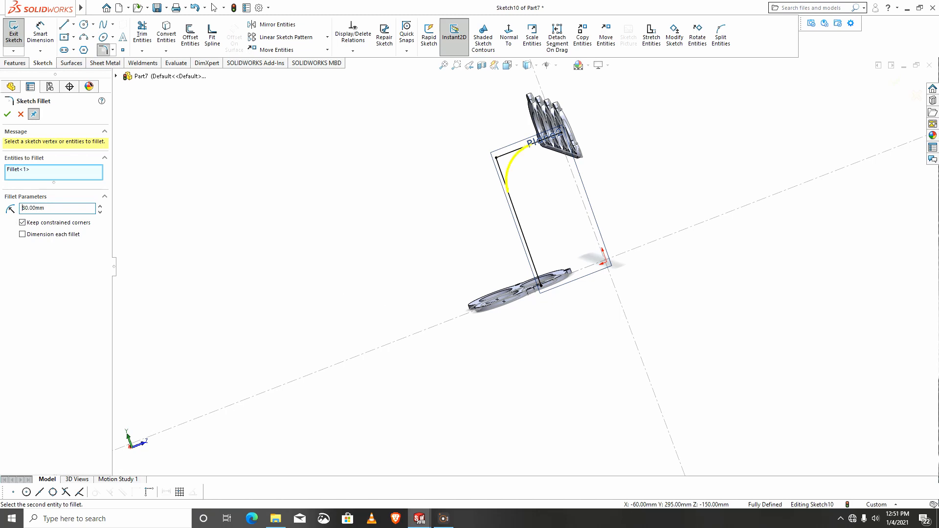
scroll(551, 106, "down", 3)
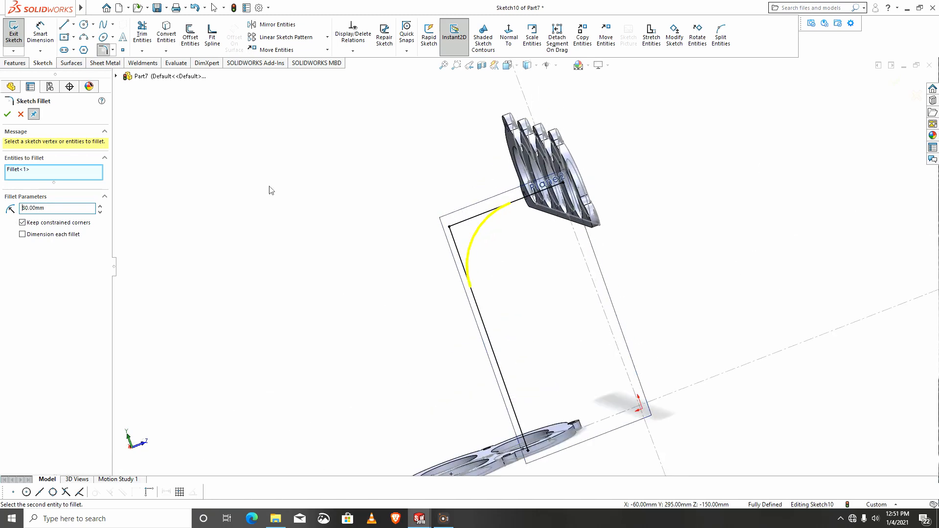
left_click(100, 206)
left_click(100, 206)
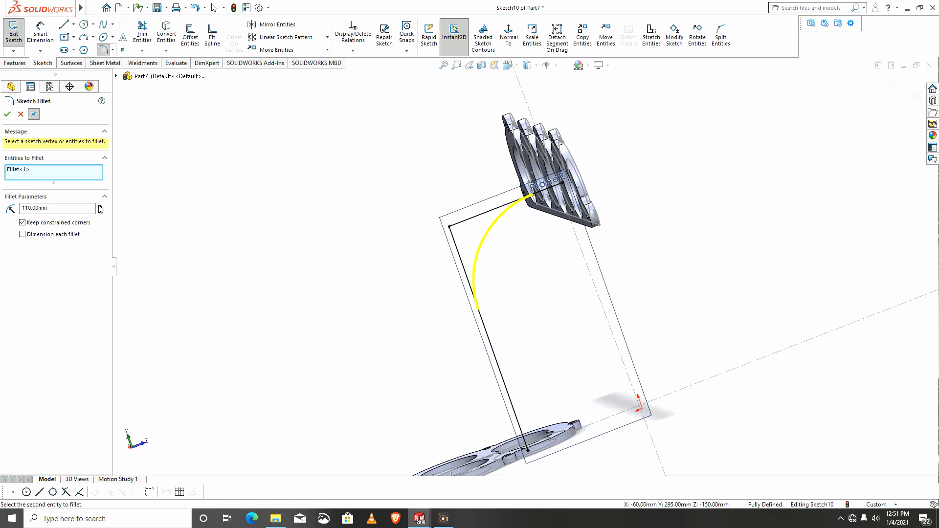
left_click(100, 206)
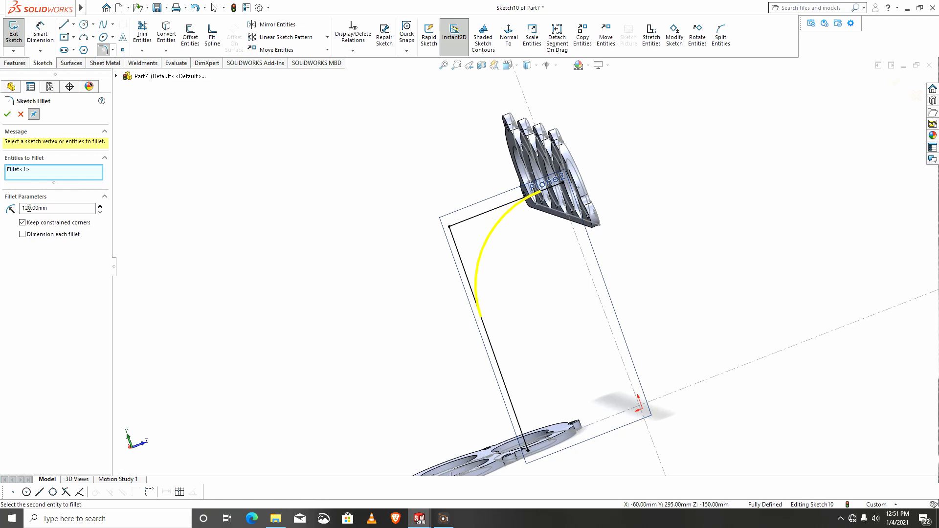
left_click(7, 114)
middle_click_drag(637, 335, 754, 296)
left_click(904, 81)
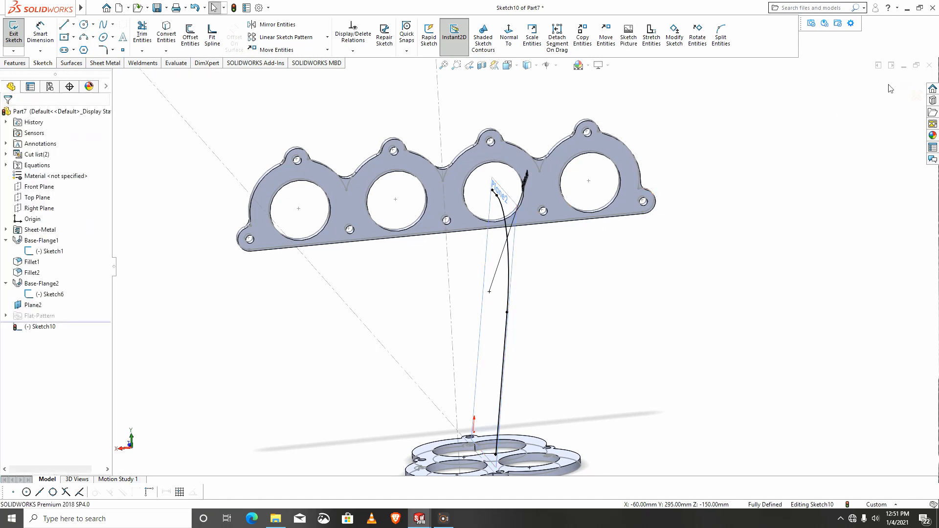
- Exit the third port's path sketch and hide the reference plane it was drawn on
left_click(895, 84)
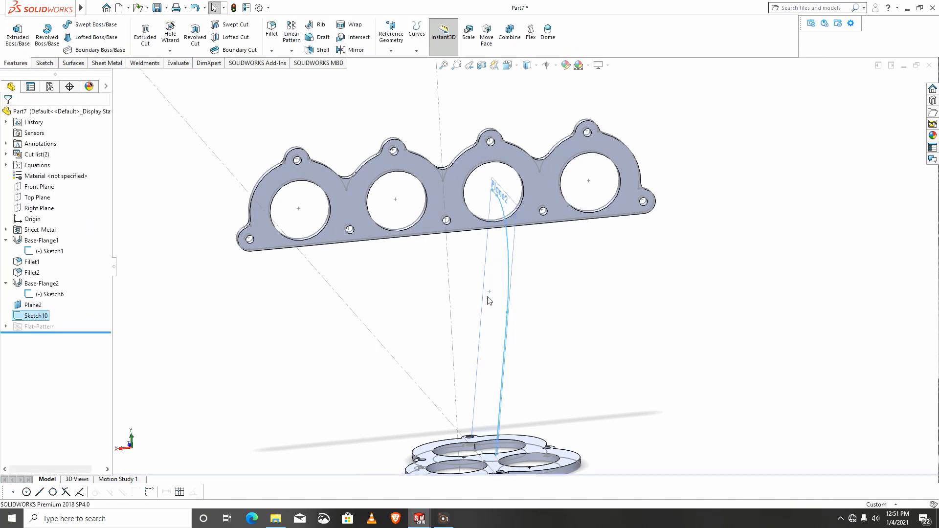
left_click(509, 299)
left_click(546, 268)
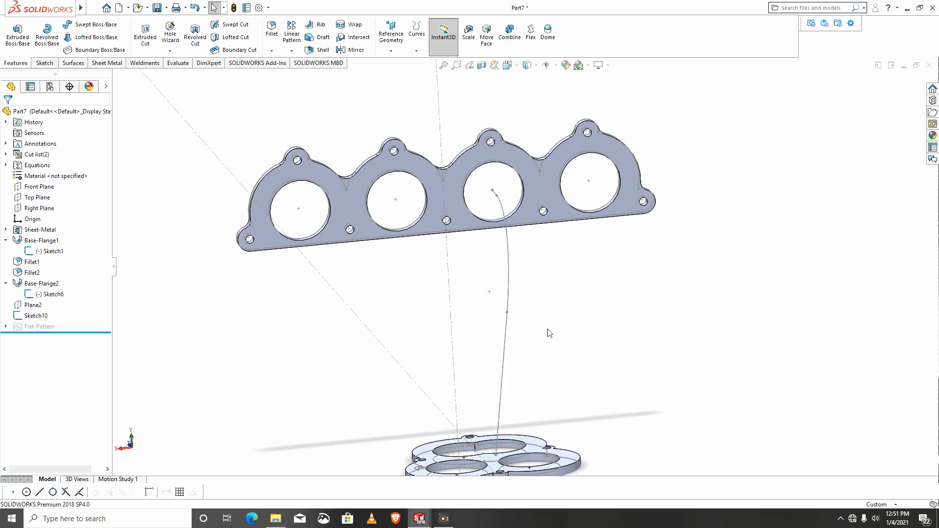
middle_click_drag(549, 331, 503, 341)
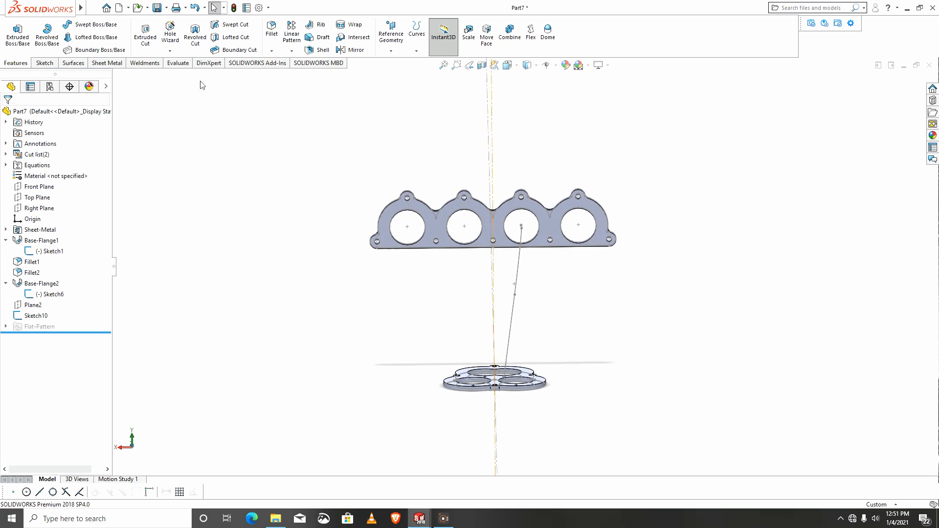
- Start a 3D sketch and draw a line about 166 mm long along Z, outward from the fourth port's centre point
left_click(45, 64)
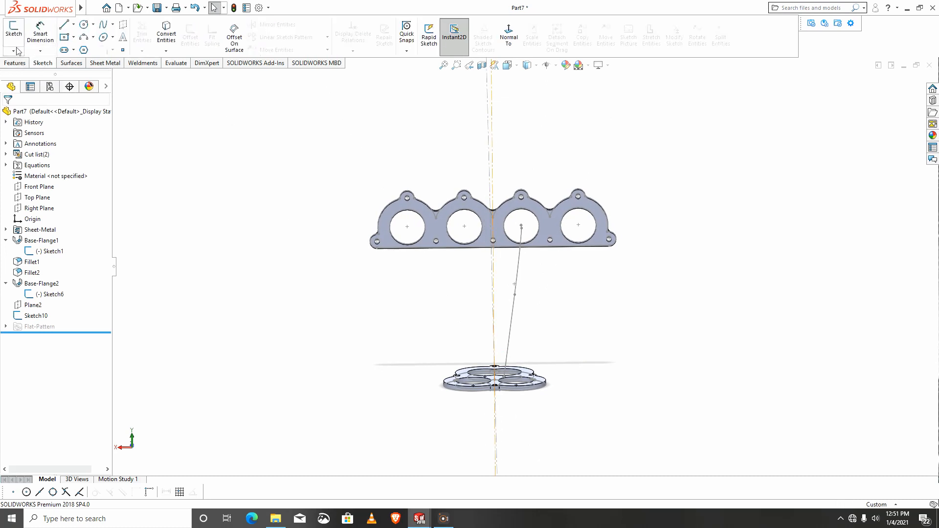
left_click(13, 51)
left_click(24, 73)
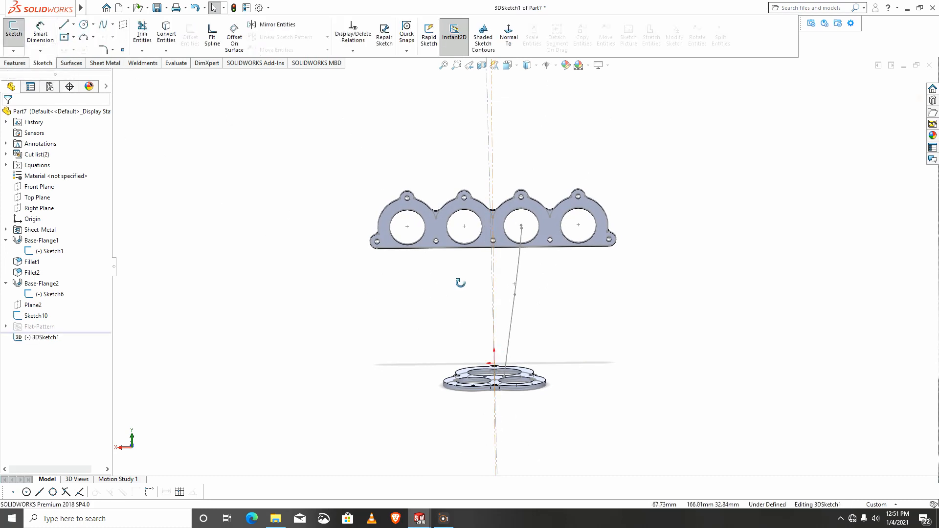
middle_click_drag(460, 283, 535, 287)
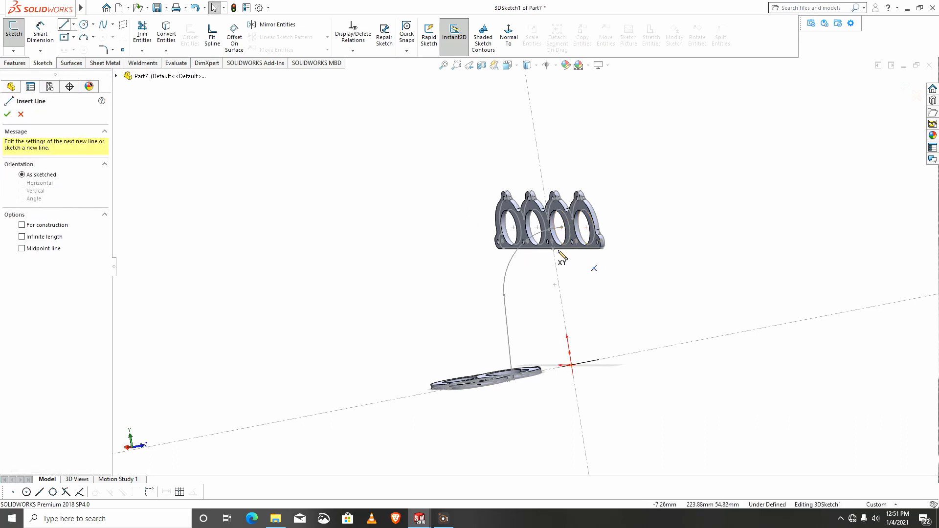
middle_click_drag(563, 264, 598, 256)
left_click(598, 253)
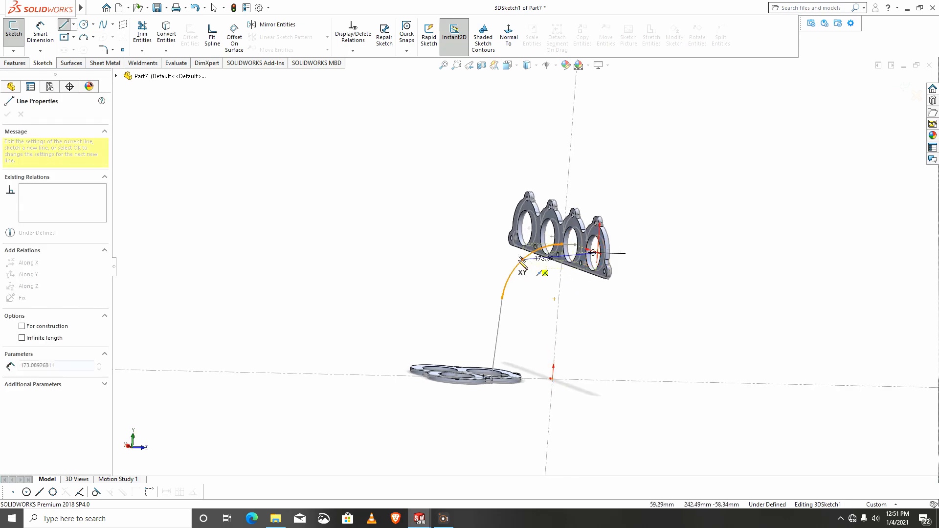
middle_click_drag(519, 268, 503, 253)
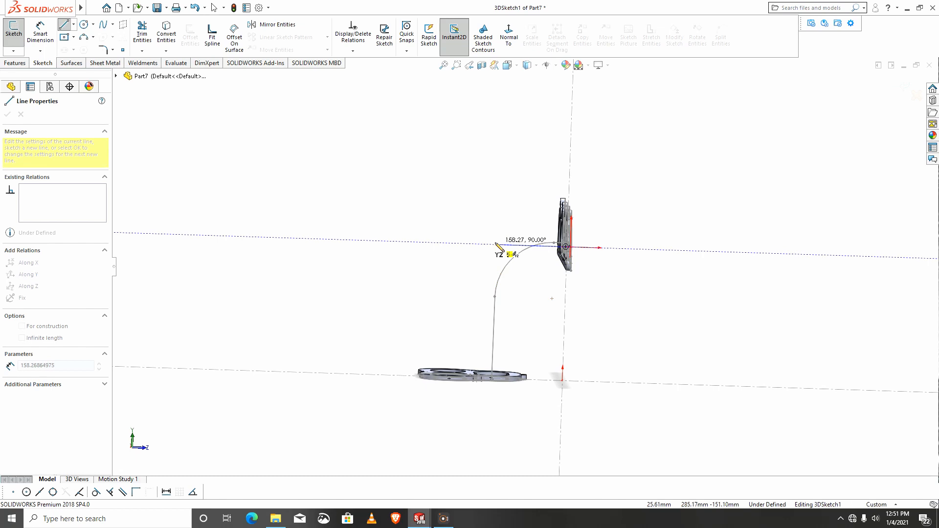
left_click(492, 249)
- Continue the 3D path with a line slanting down towards the collector flange, ending in a short vertical line about 63 mm long
middle_click_drag(466, 314, 570, 365)
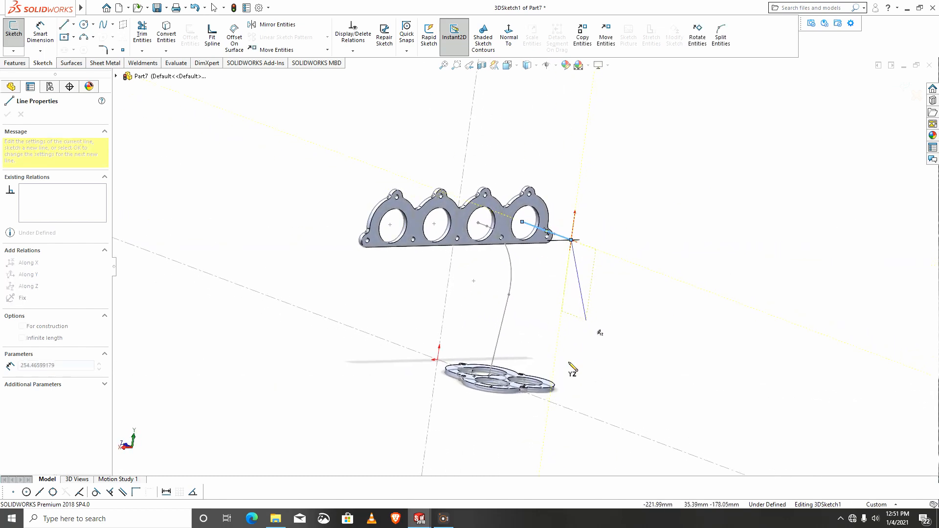
left_click(519, 333)
mouse_move(525, 383)
middle_mouse_down()
mouse_move(496, 349)
mouse_move(459, 348)
middle_mouse_up()
scroll(557, 389, "down", 3)
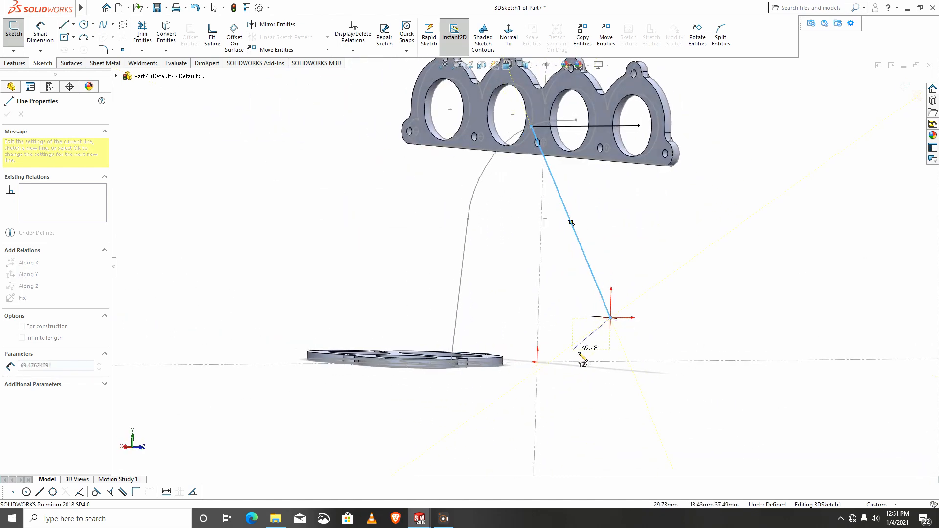
left_click(611, 369)
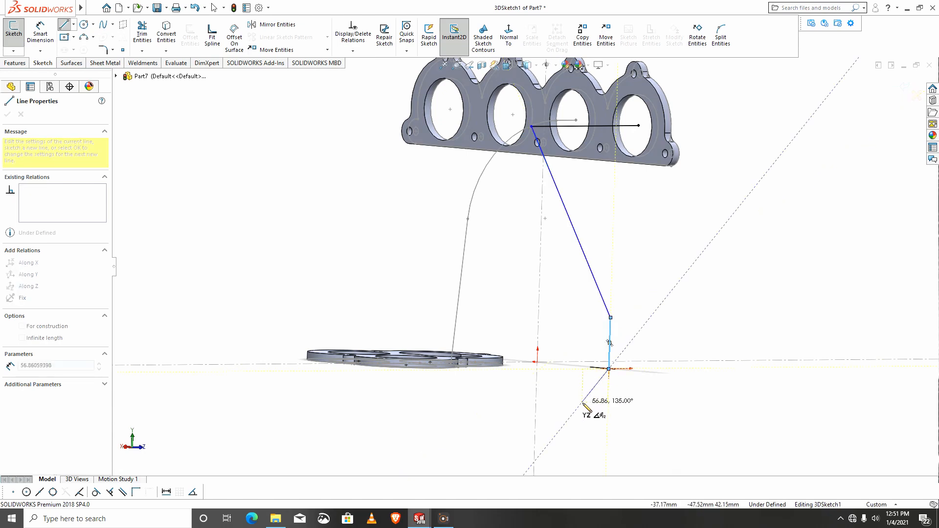
key("Escape")
- Make the vertical line's lower endpoint coincident with the centre of the round collector opening on the fourth port's side, and check the line's Along Y relation
mouse_move(530, 419)
middle_mouse_down()
mouse_move(573, 429)
mouse_move(377, 302)
middle_mouse_up()
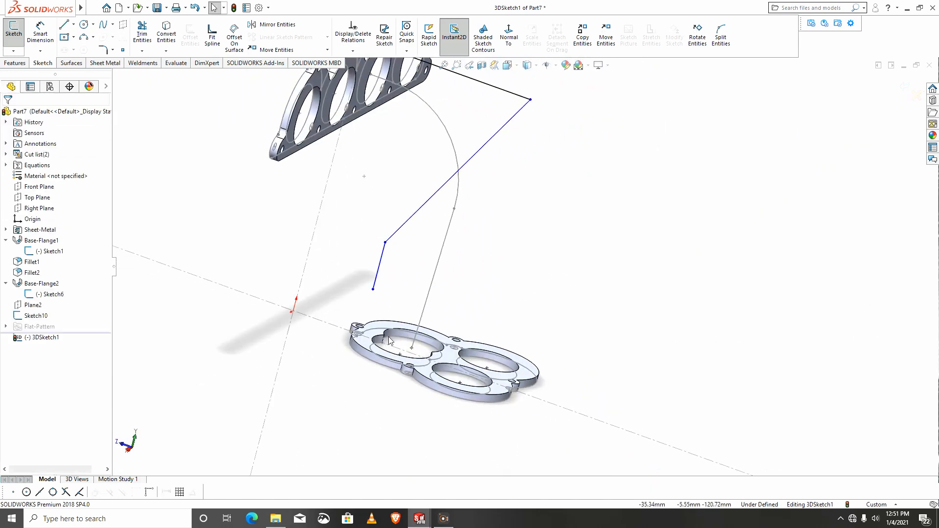
left_click(373, 290)
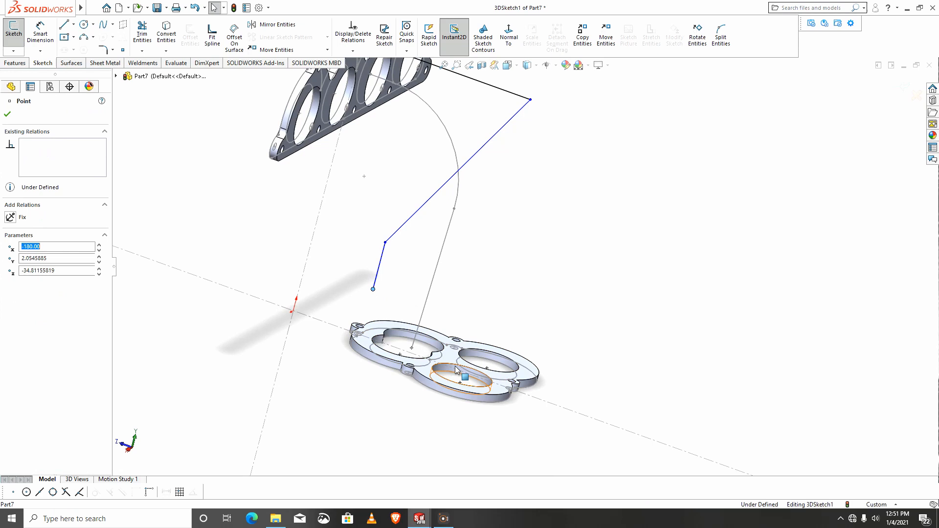
left_click(487, 369, "ctrl")
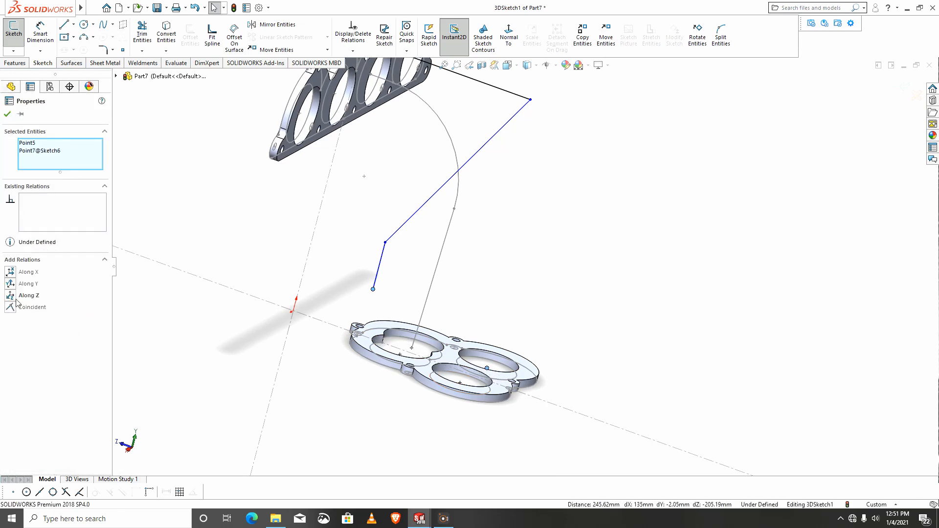
left_click(10, 307)
mouse_move(392, 349)
middle_mouse_down()
mouse_move(353, 201)
mouse_move(295, 301)
middle_mouse_up()
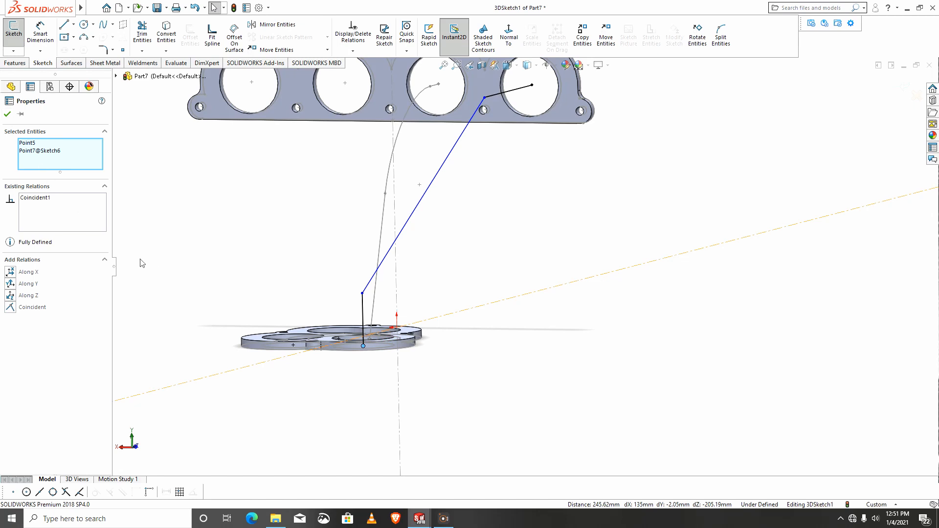
left_click(7, 115)
middle_click_drag(294, 306, 414, 326)
left_click(387, 321)
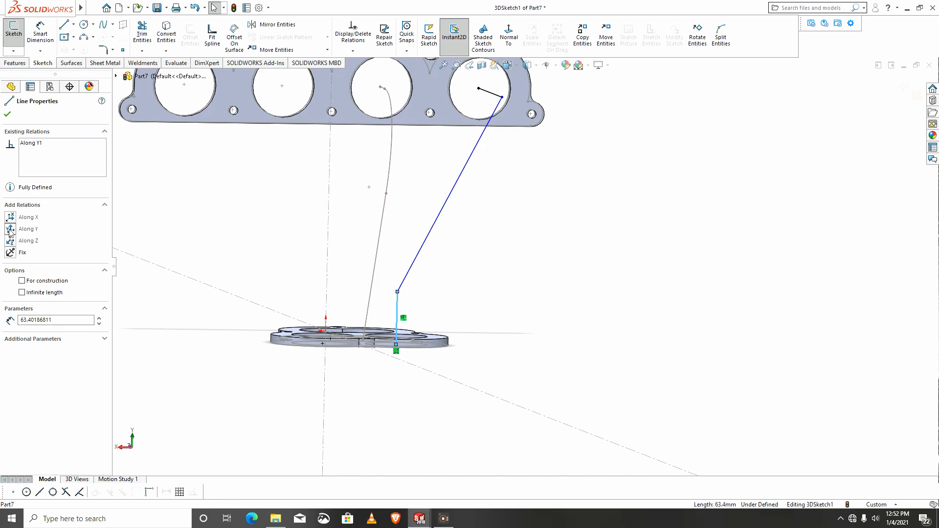
left_click(8, 116)
- Dimension the vertical line above the collector opening to 150 mm
middle_click_drag(456, 296, 495, 314)
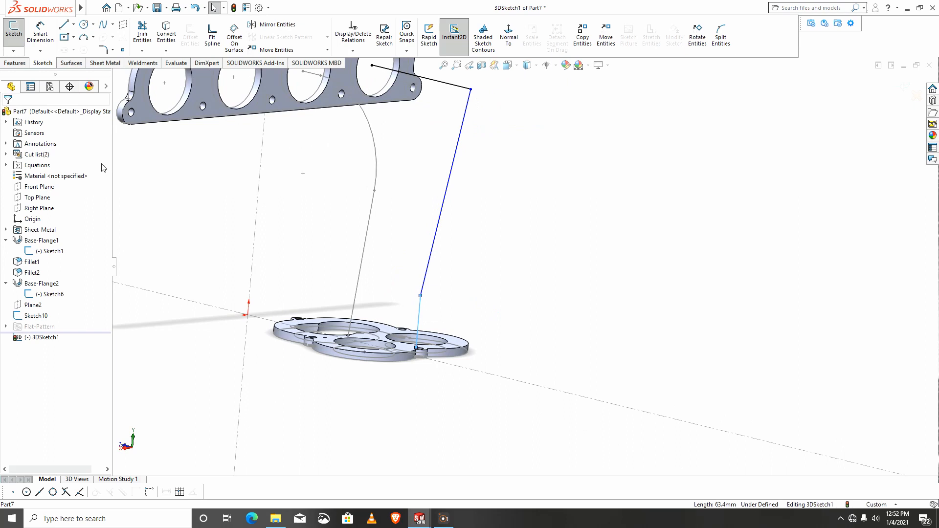
left_click(38, 34)
mouse_move(428, 336)
middle_mouse_down()
mouse_move(420, 309)
mouse_move(488, 182)
mouse_move(419, 341)
middle_mouse_up()
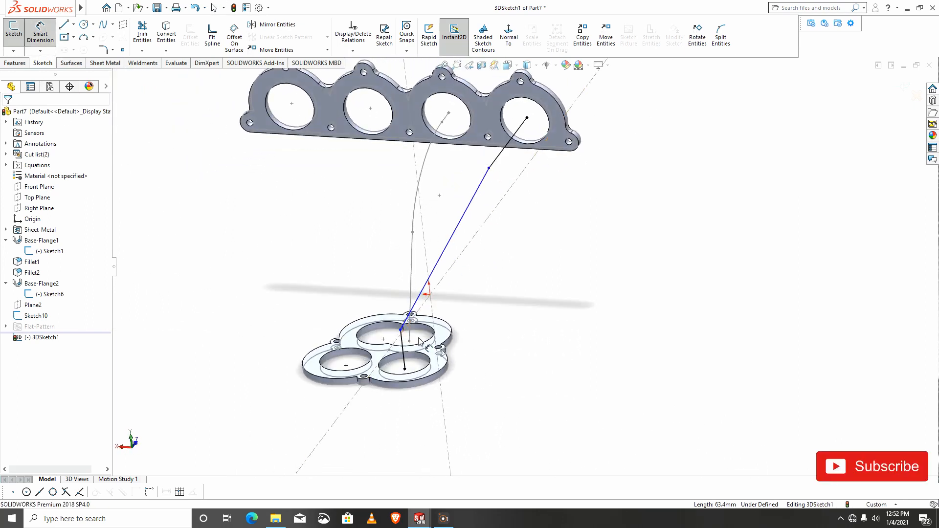
left_click(412, 356)
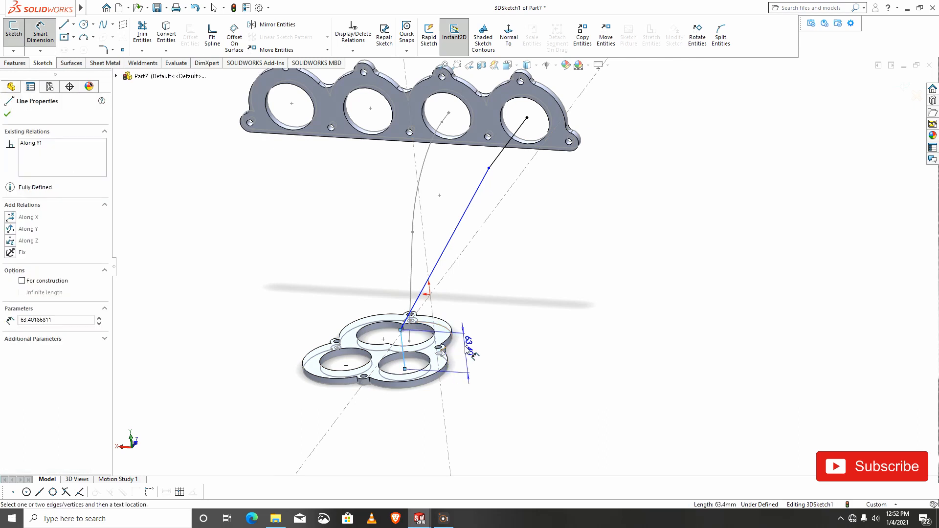
left_click(473, 349)
type("150")
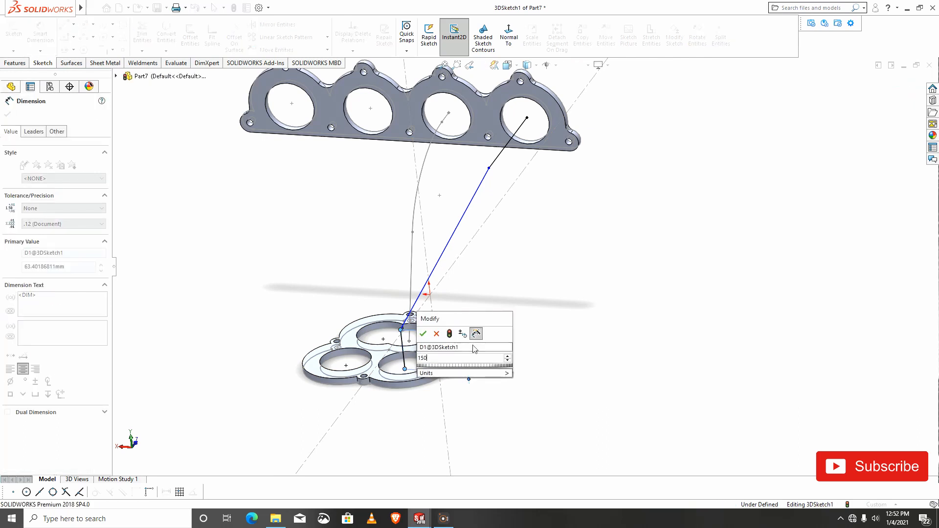
key("Return")
- Dimension the line leaving the fourth port to 120 mm
middle_click_drag(462, 316, 489, 269)
scroll(533, 166, "down", 3)
middle_click_drag(504, 178, 446, 205)
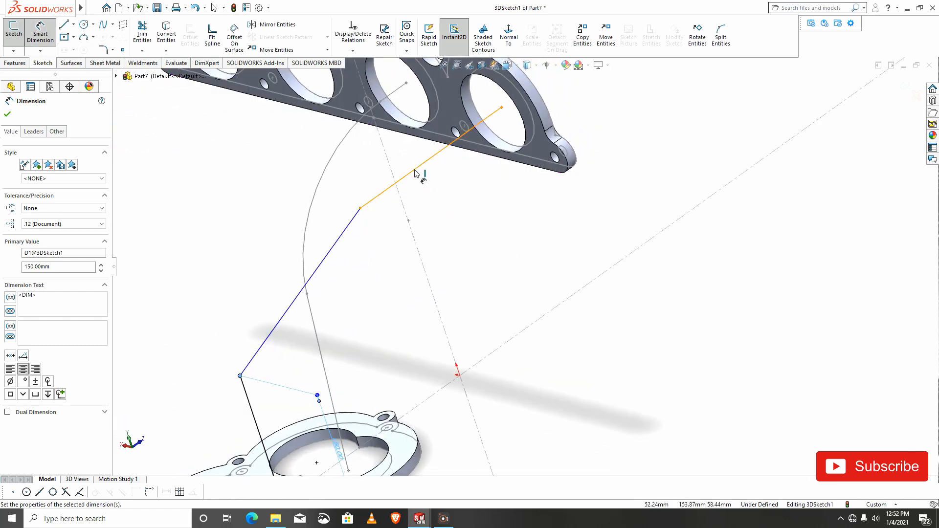
left_click(419, 169)
left_click(431, 196)
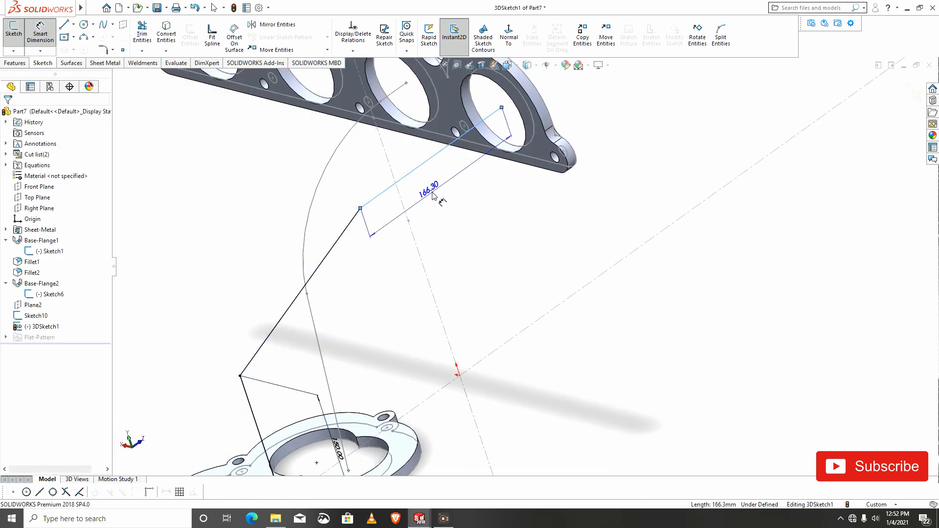
key("Return")
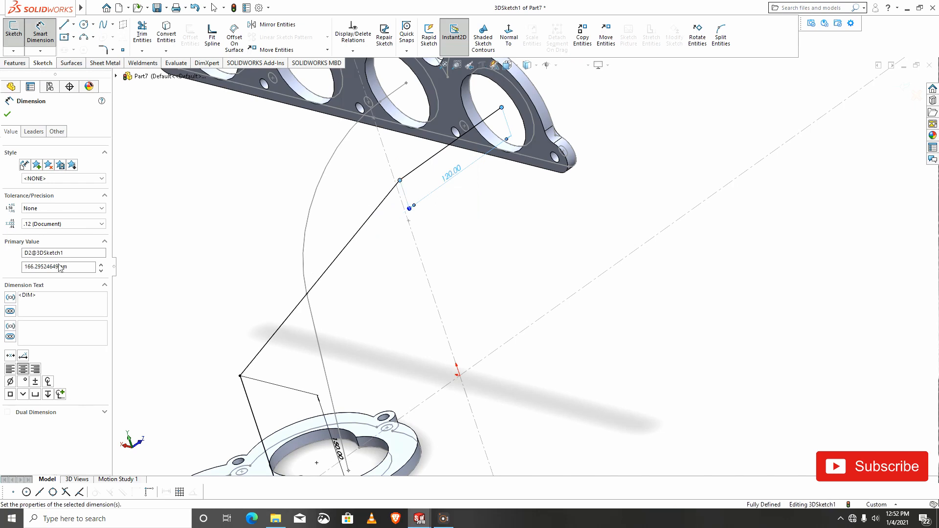
mouse_move(323, 307)
middle_mouse_down()
mouse_move(373, 269)
mouse_move(453, 286)
mouse_move(467, 310)
middle_mouse_up()
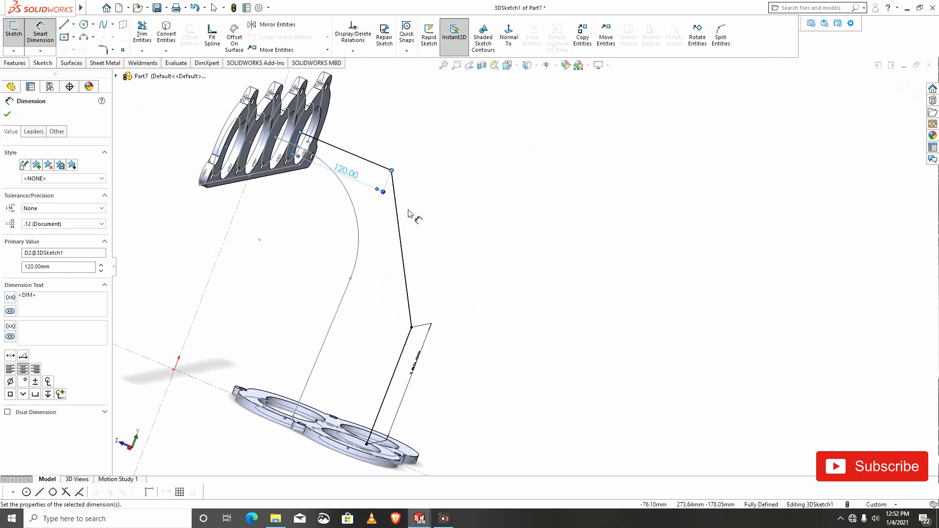
key("Escape")
- Fillet both corners of the 3D path with a 120 mm radius and exit the 3D sketch
mouse_move(417, 275)
middle_mouse_down()
mouse_move(401, 294)
mouse_move(368, 290)
mouse_move(271, 197)
middle_mouse_up()
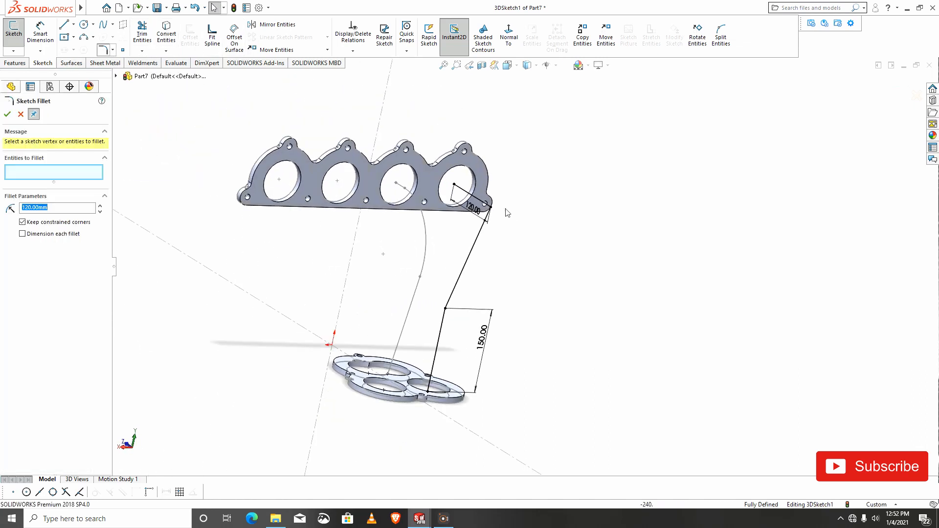
left_click(490, 208)
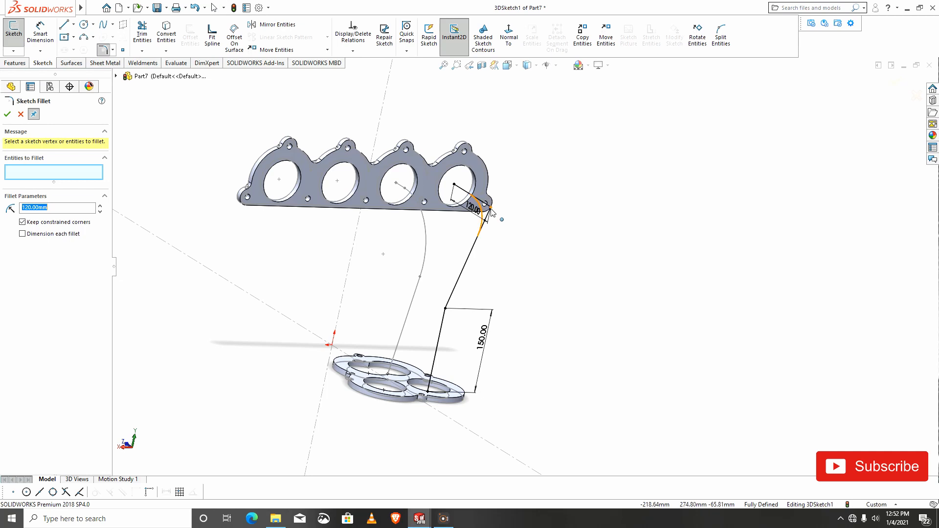
left_click(446, 307)
middle_click_drag(446, 307, 374, 341)
left_click(8, 115)
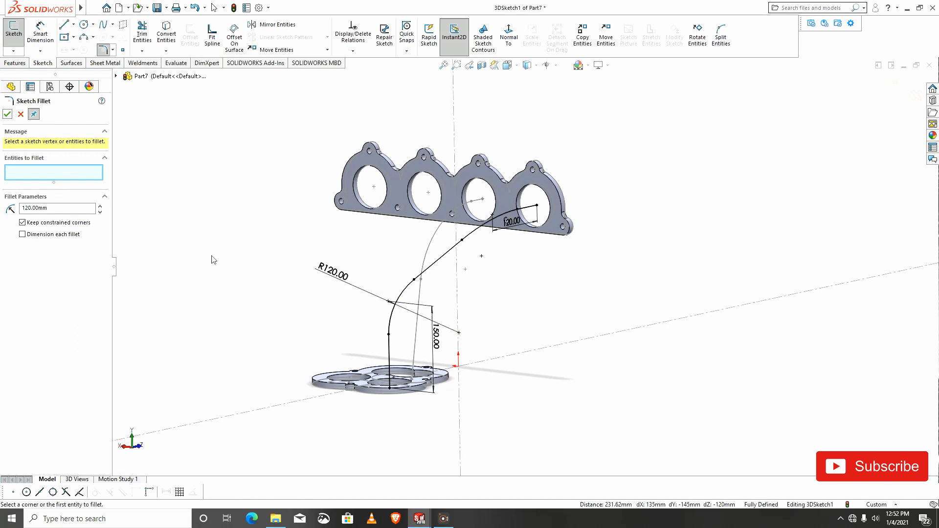
mouse_move(308, 285)
middle_mouse_down()
mouse_move(391, 329)
mouse_move(341, 308)
middle_mouse_up()
left_click(8, 114)
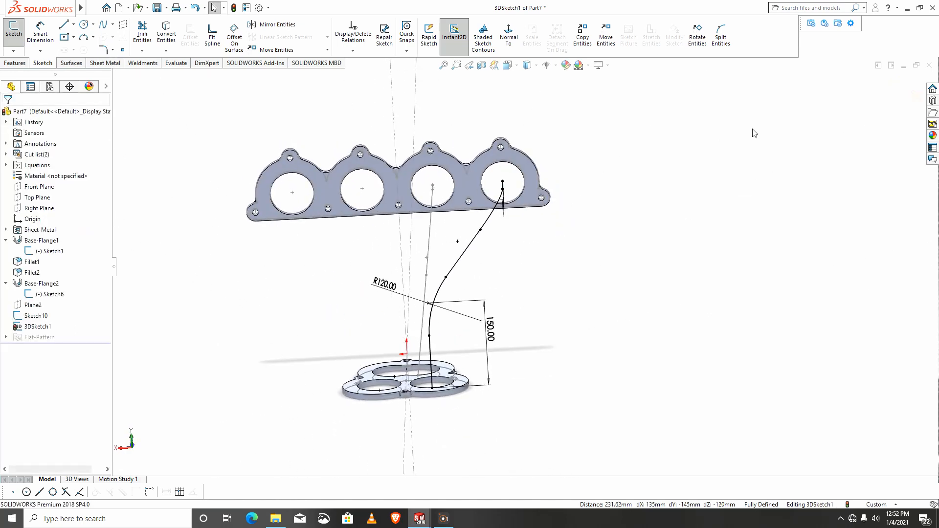
left_click(899, 83)
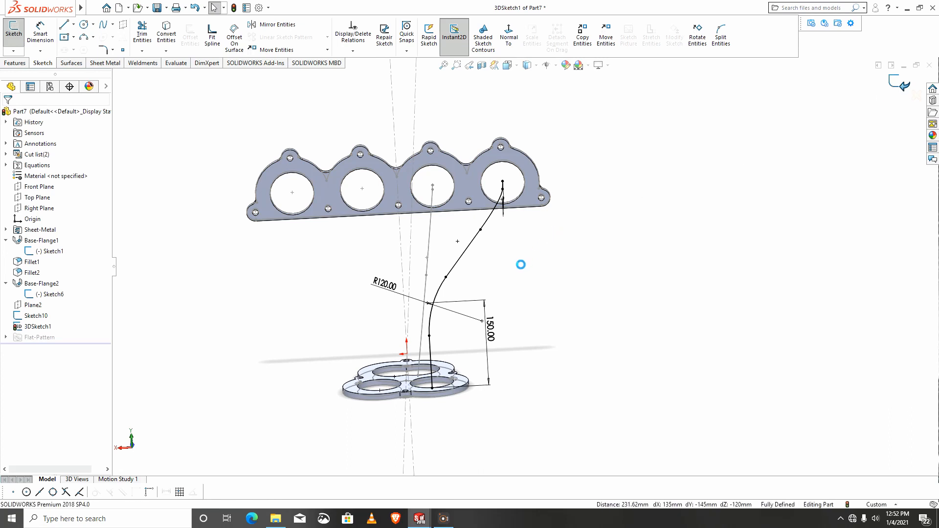
mouse_move(518, 269)
middle_mouse_down()
mouse_move(491, 256)
mouse_move(428, 268)
mouse_move(419, 295)
mouse_move(541, 313)
mouse_move(593, 354)
mouse_move(545, 311)
mouse_move(512, 372)
middle_mouse_up()
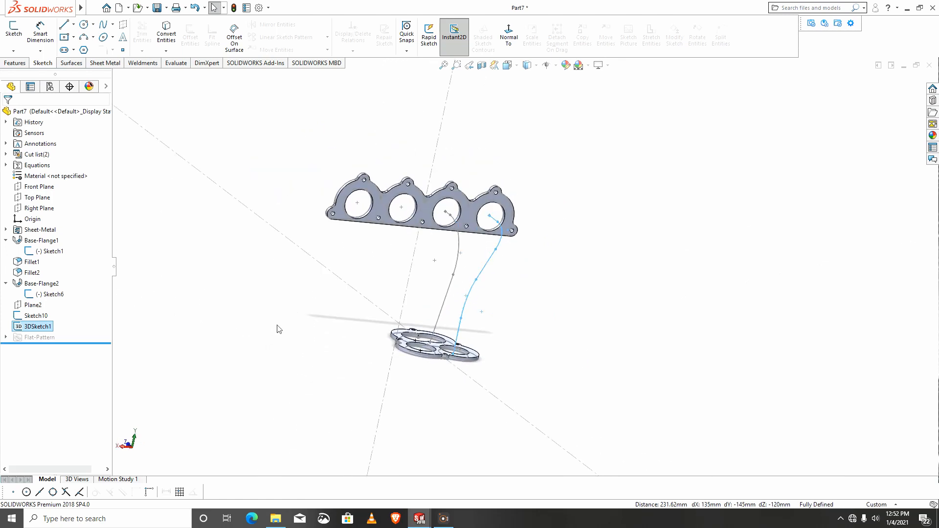
- Start a Structural Member with the ansi inch standard, type Pipe (X strong, S80) and size XS2.5
left_click(134, 67)
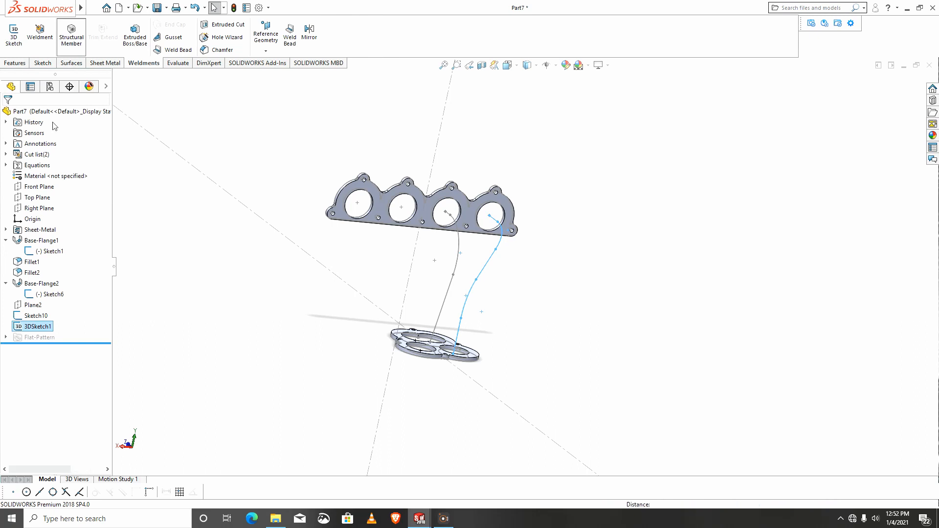
left_click(72, 39)
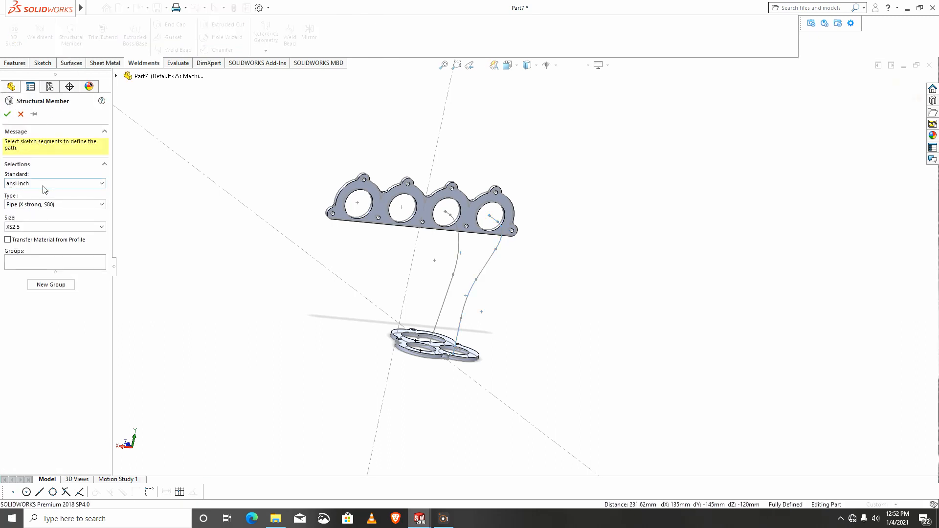
left_click(64, 204)
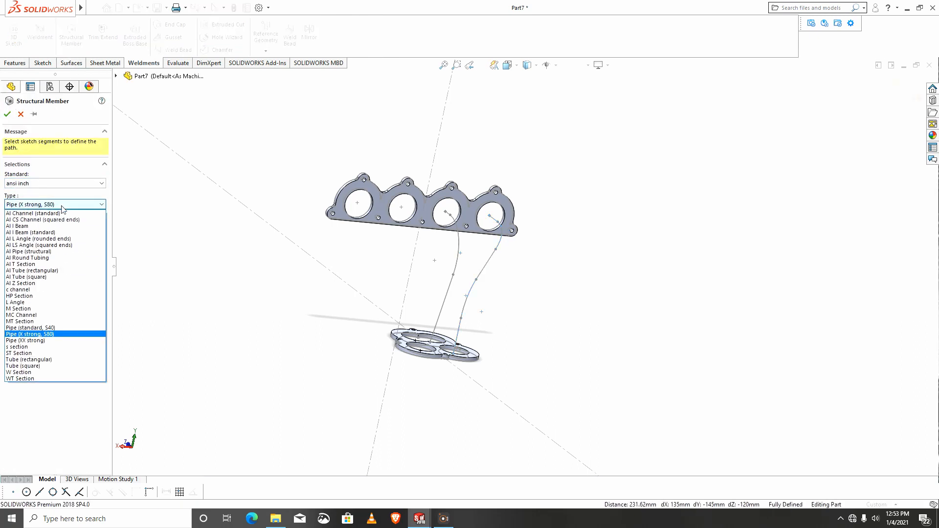
left_click(45, 334)
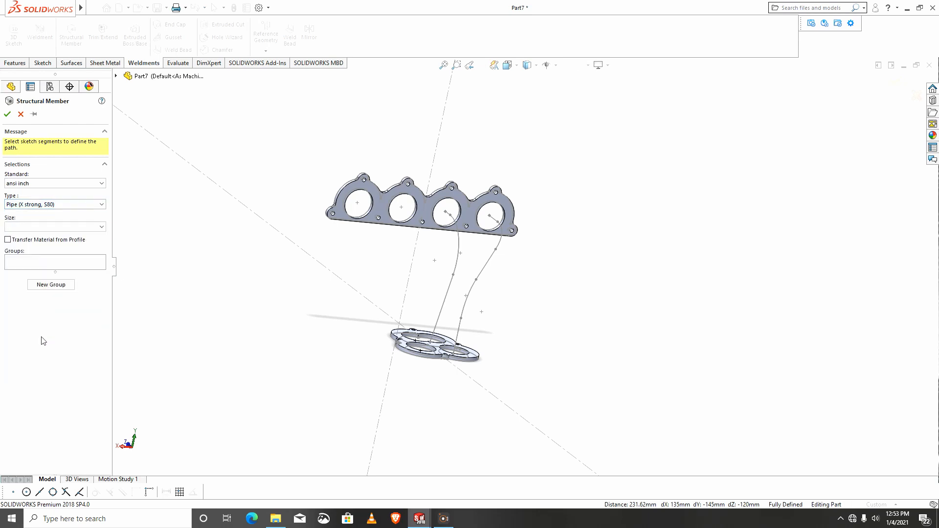
left_click(49, 227)
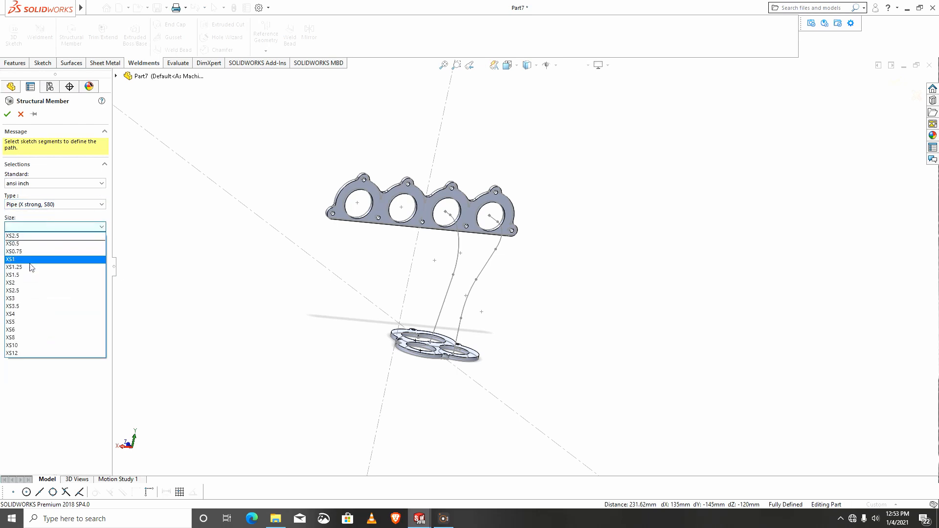
left_click(19, 291)
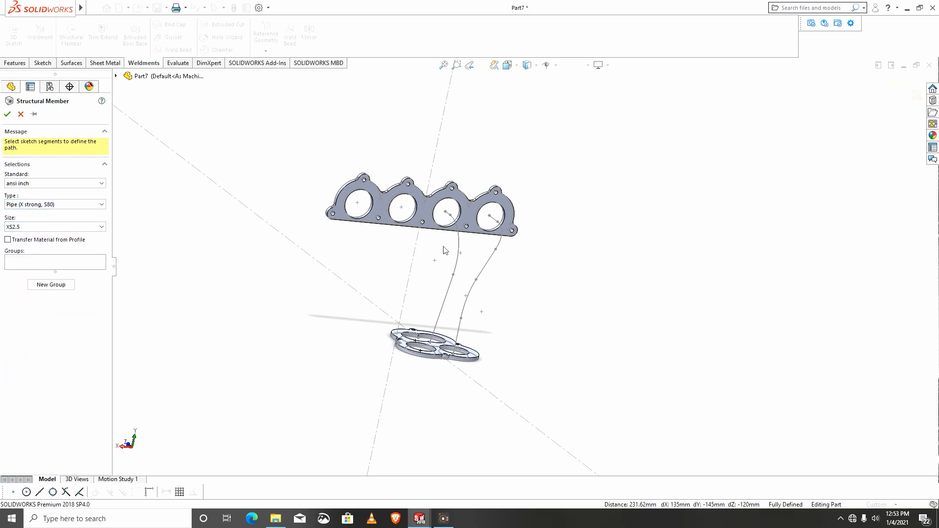
- Create the fourth port's pipe along all five line and arc segments of 3DSketch1, from the port flange to the collector flange
mouse_move(446, 250)
middle_mouse_down()
mouse_move(386, 239)
mouse_move(539, 245)
mouse_move(511, 244)
mouse_move(520, 241)
middle_mouse_up()
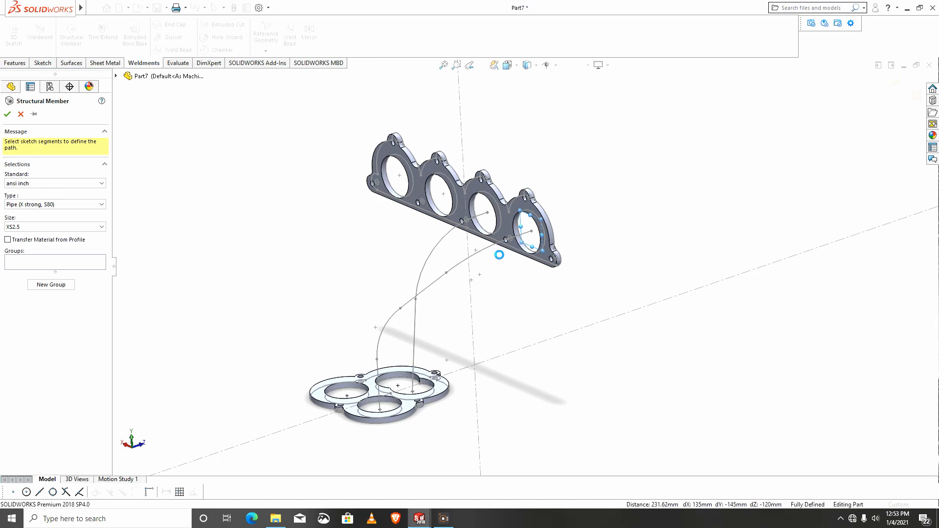
left_click(500, 256)
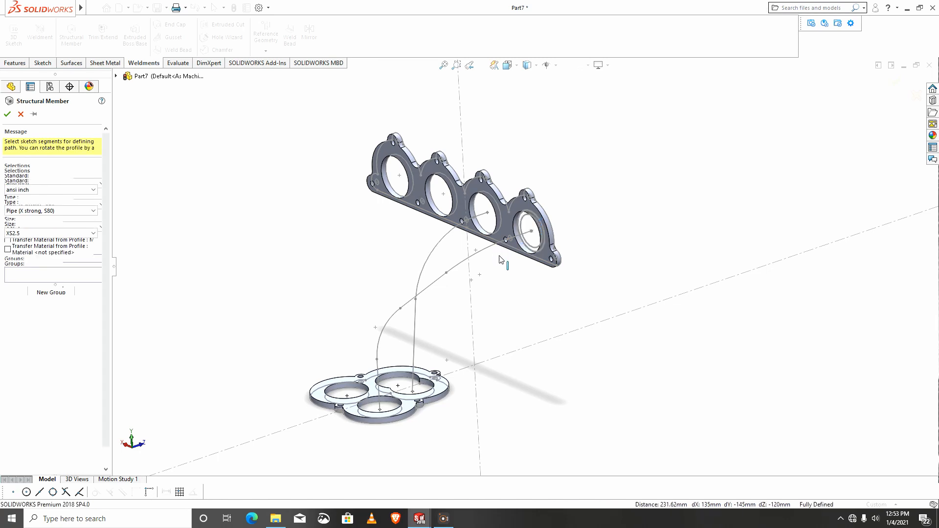
scroll(495, 257, "down", 2)
left_click(489, 251)
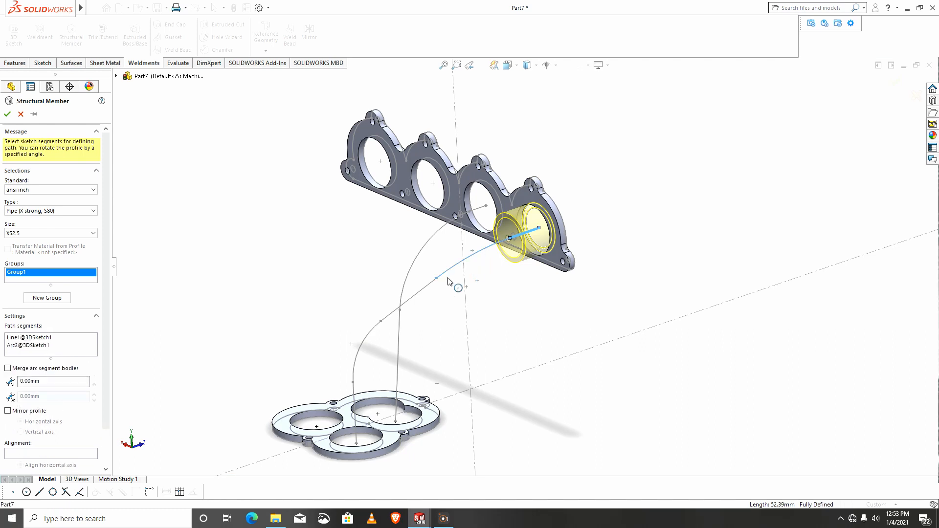
left_click(423, 293)
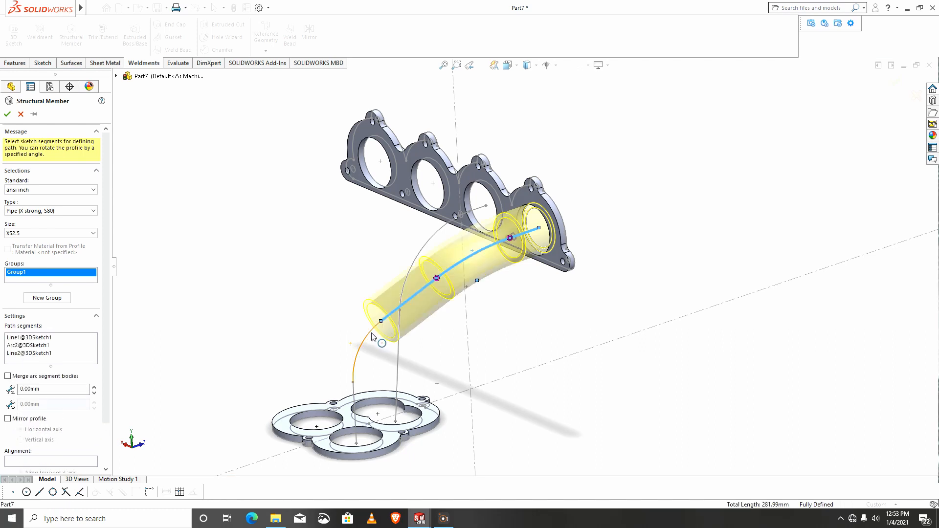
left_click(371, 337)
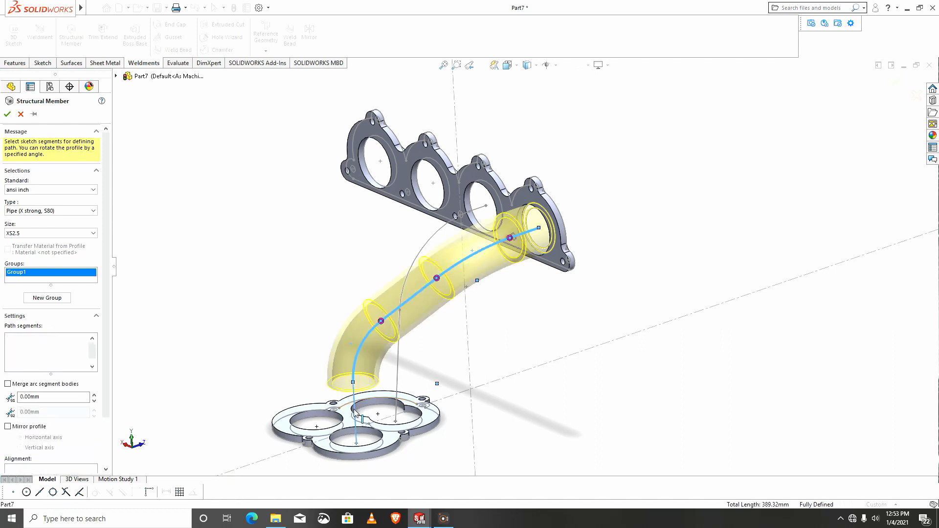
left_click(357, 412)
middle_click_drag(356, 412, 395, 268)
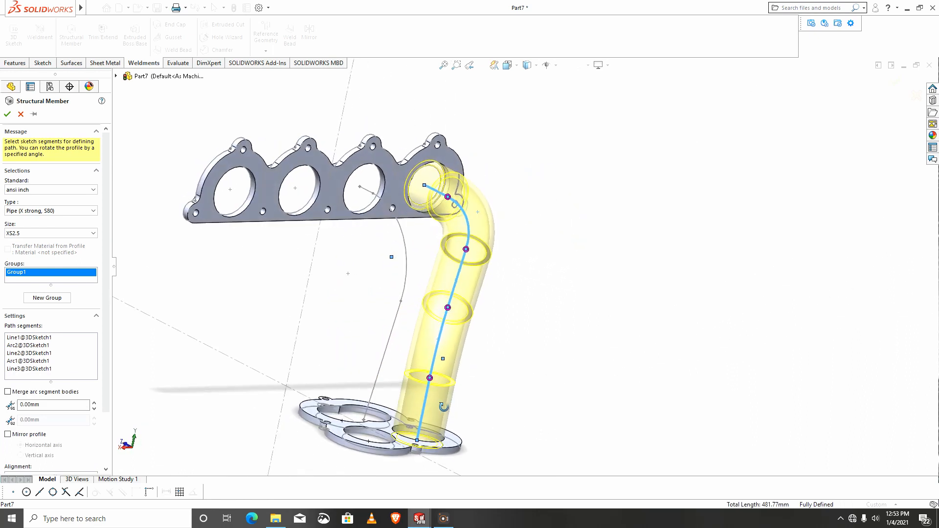
left_click(8, 114)
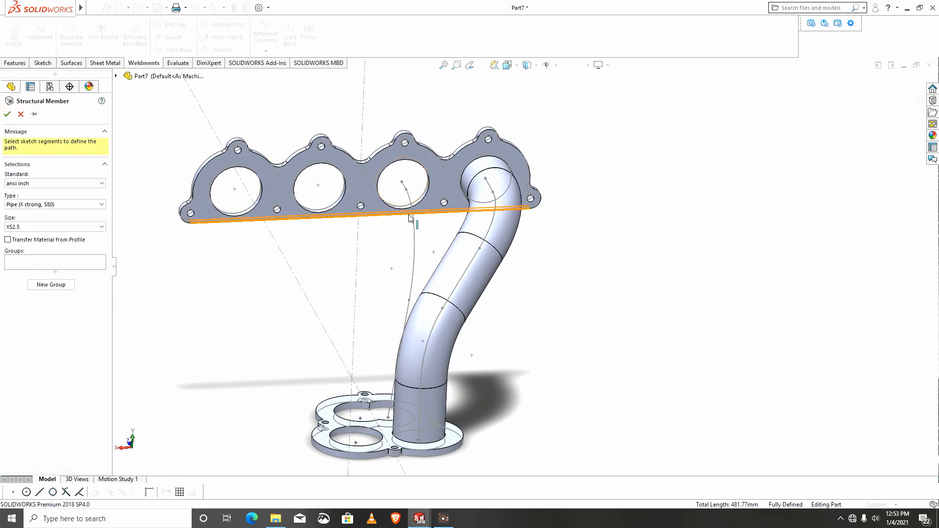
- Create a second XS2.5 pipe along the two lines and arc of Sketch10, joining the third port to the collector
middle_click_drag(410, 218, 331, 173)
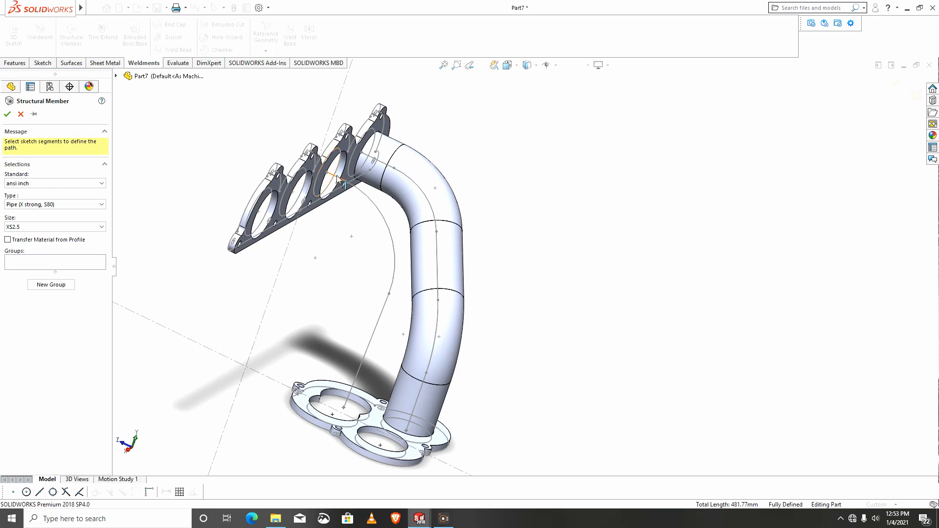
left_click(362, 194)
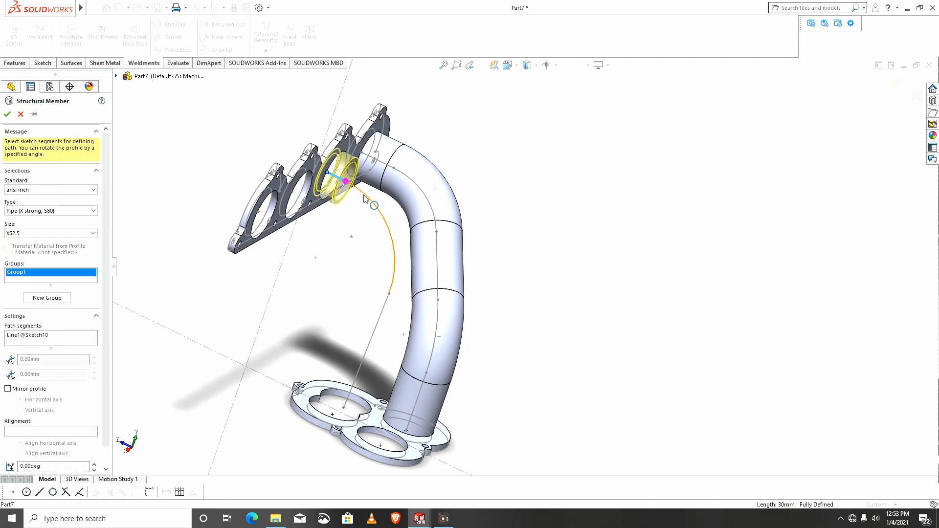
left_click(388, 277)
left_click(382, 309)
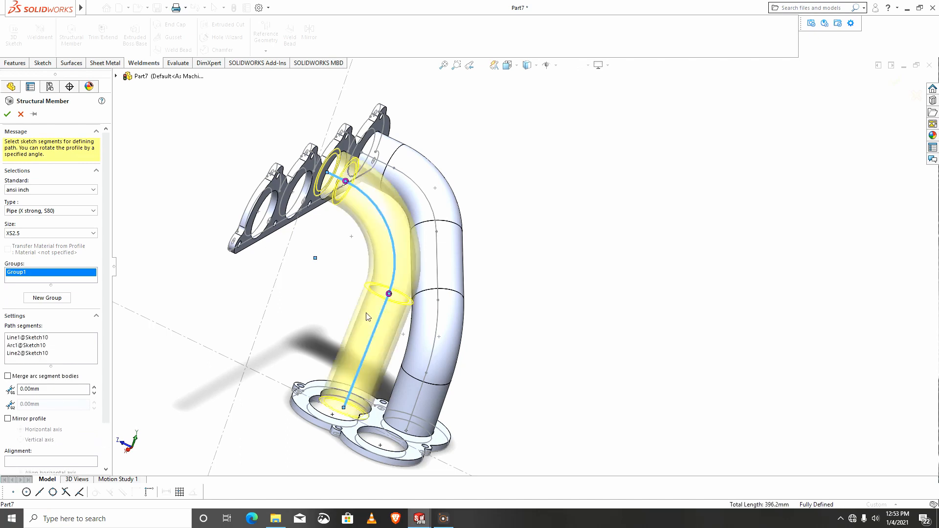
mouse_move(383, 309)
middle_mouse_down()
mouse_move(336, 308)
mouse_move(329, 315)
mouse_move(344, 337)
mouse_move(335, 308)
mouse_move(249, 319)
middle_mouse_up()
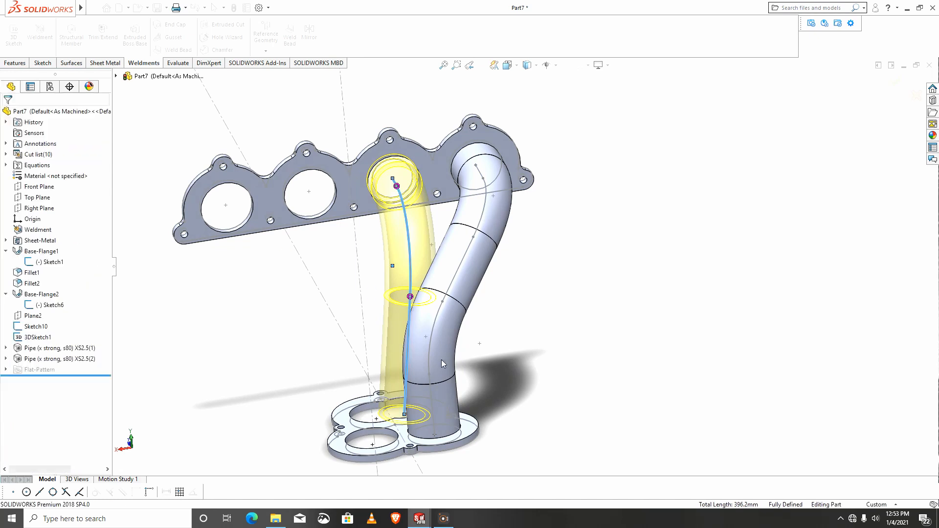
- Check the clearance between the two pipes, set the line leaving the fourth port in 3DSketch1 to 125 mm, and exit the sketch
middle_click_drag(492, 330, 447, 321)
scroll(446, 308, "down", 5)
middle_click_drag(429, 272, 446, 272)
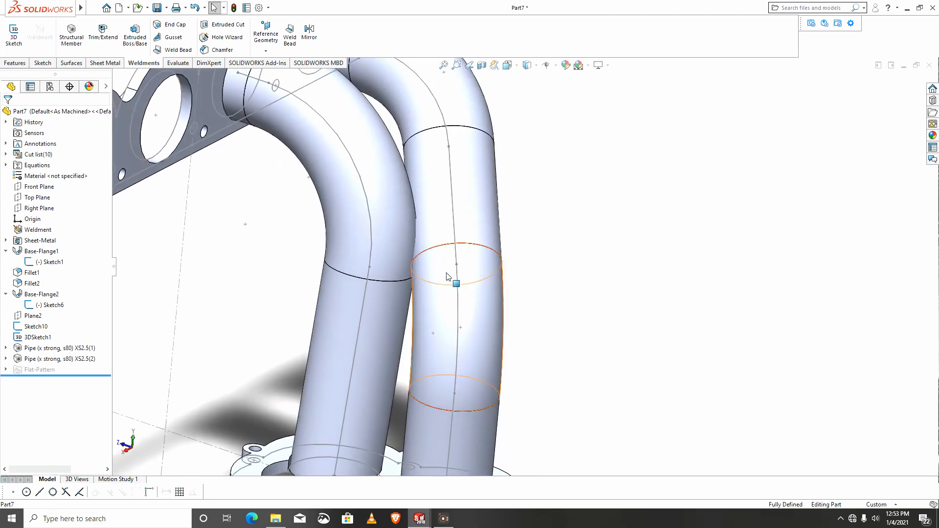
left_click(27, 337)
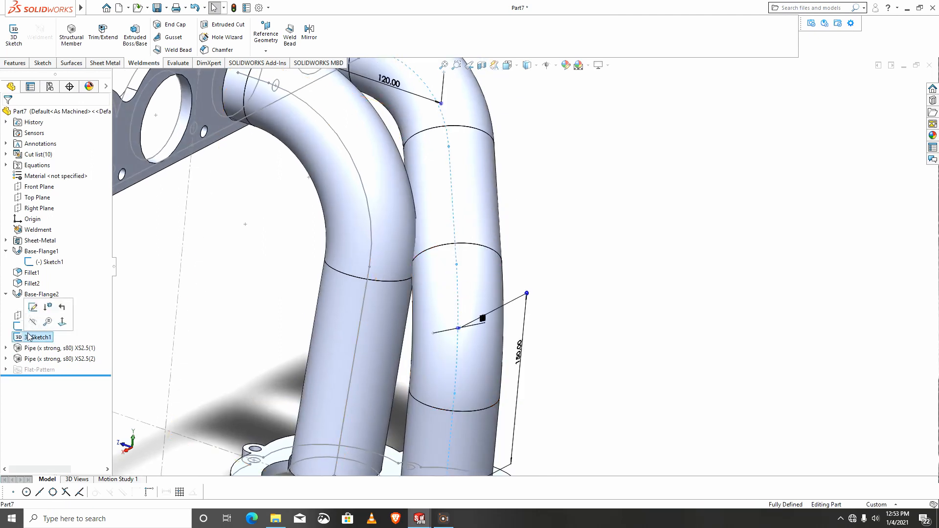
left_click(33, 308)
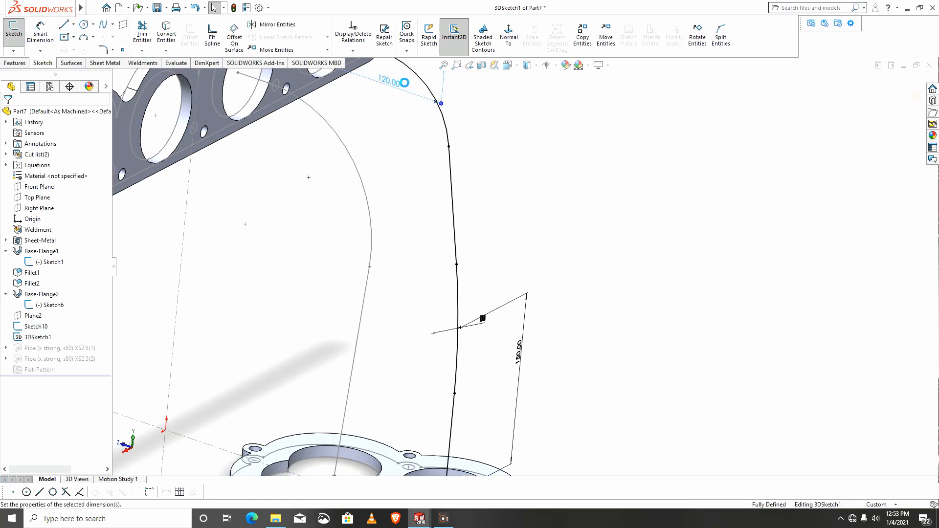
double_click(404, 82)
type("125")
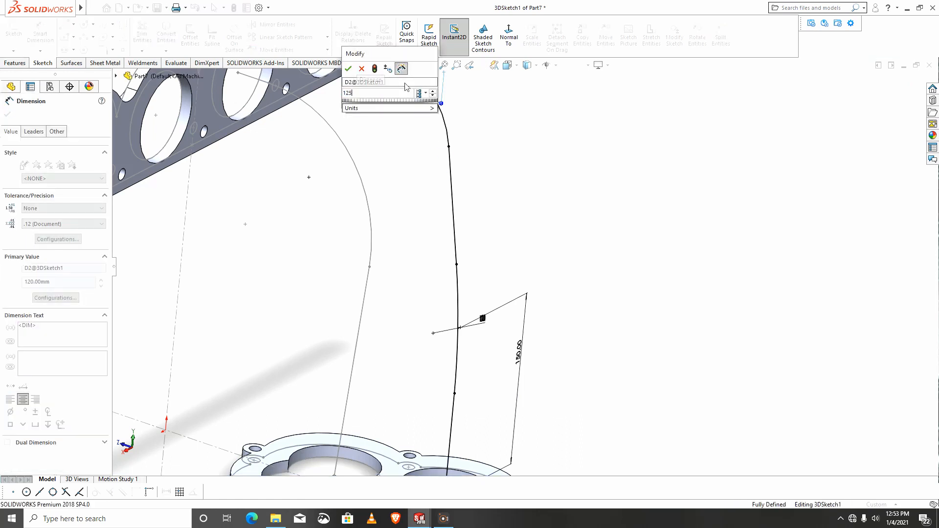
key("Return")
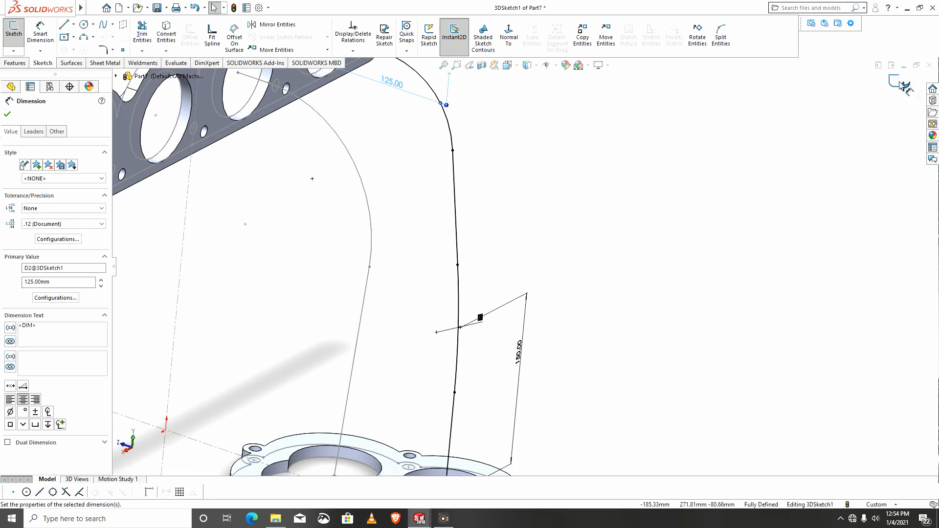
left_click(729, 155)
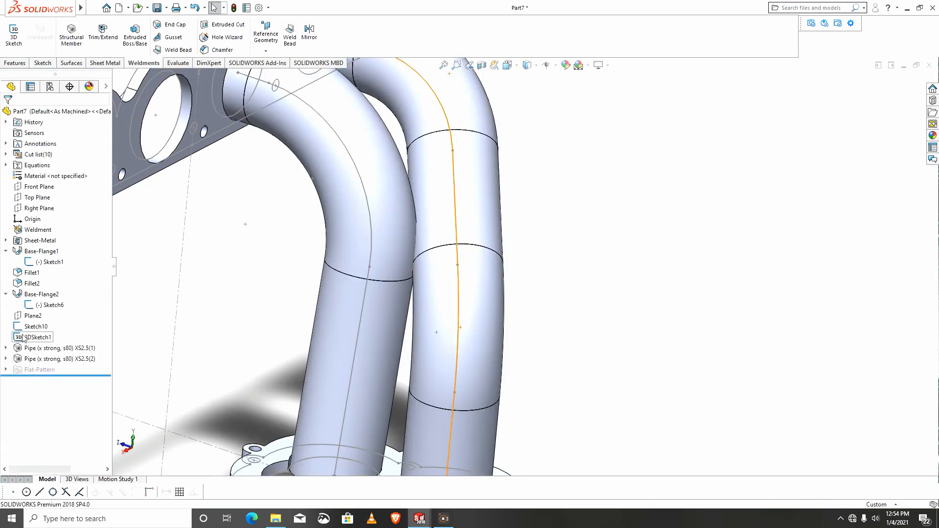
- Set the length of the 3D path's line leaving the fourth port to 135 mm and rebuild the part
left_click(452, 157)
scroll(439, 149, "up", 3)
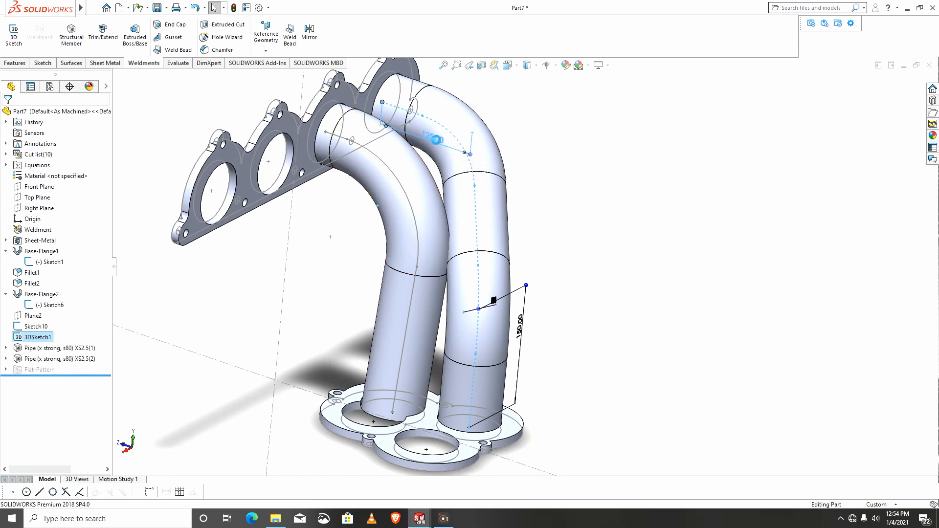
double_click(436, 139)
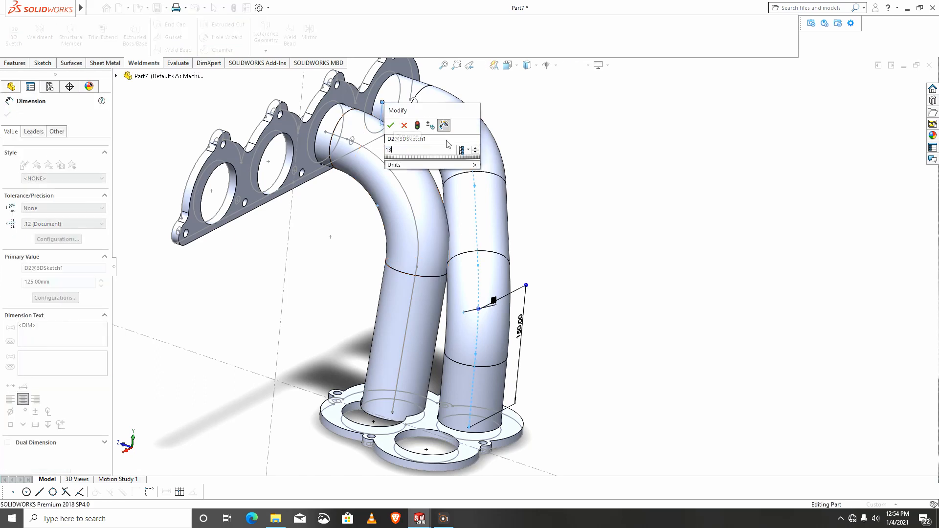
key("Return")
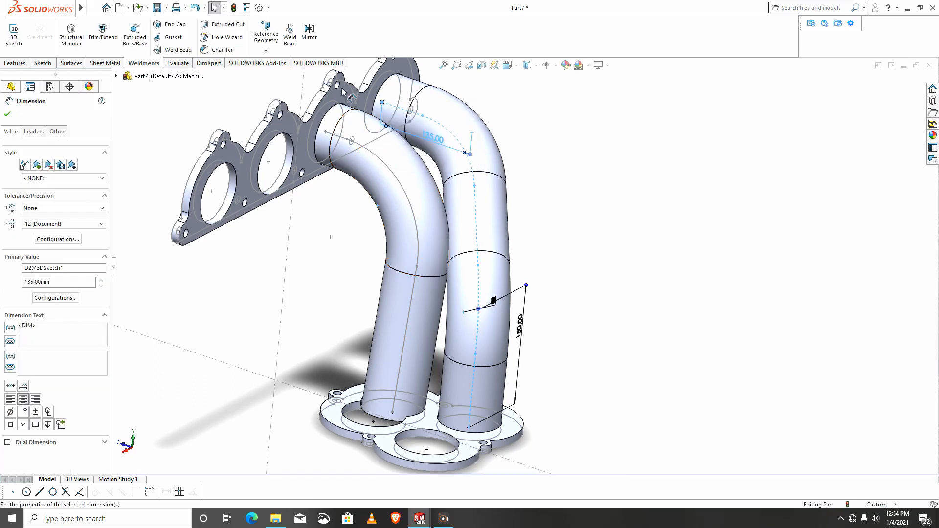
left_click(236, 7)
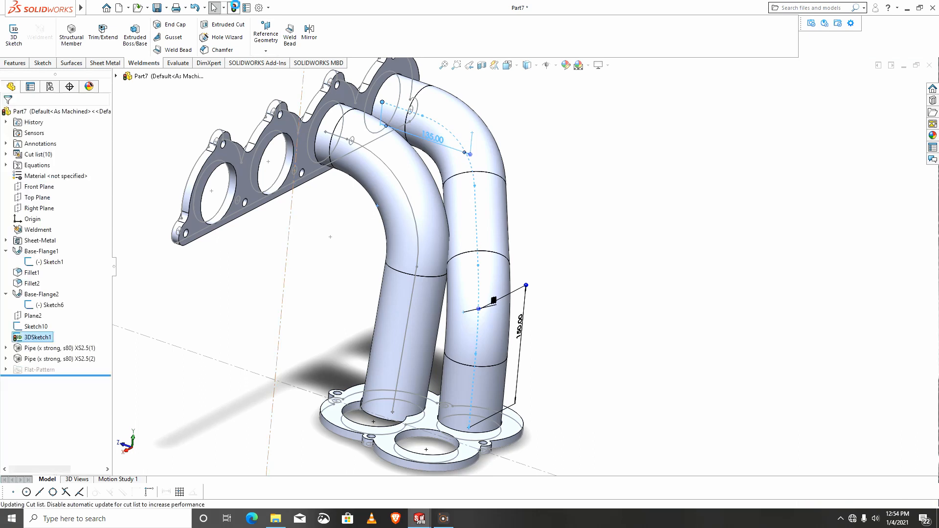
- Inspect the gap between the pipes, increase the length of the line leaving the fourth port further, and rebuild
scroll(427, 260, "down", 3)
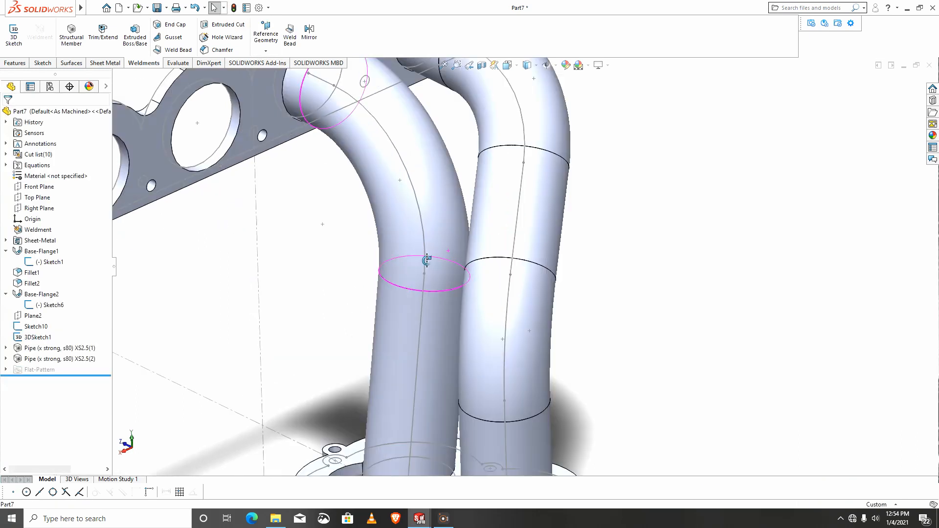
middle_click_drag(427, 261, 449, 298)
middle_click_drag(452, 250, 419, 242)
left_click(22, 338)
scroll(519, 245, "up", 2)
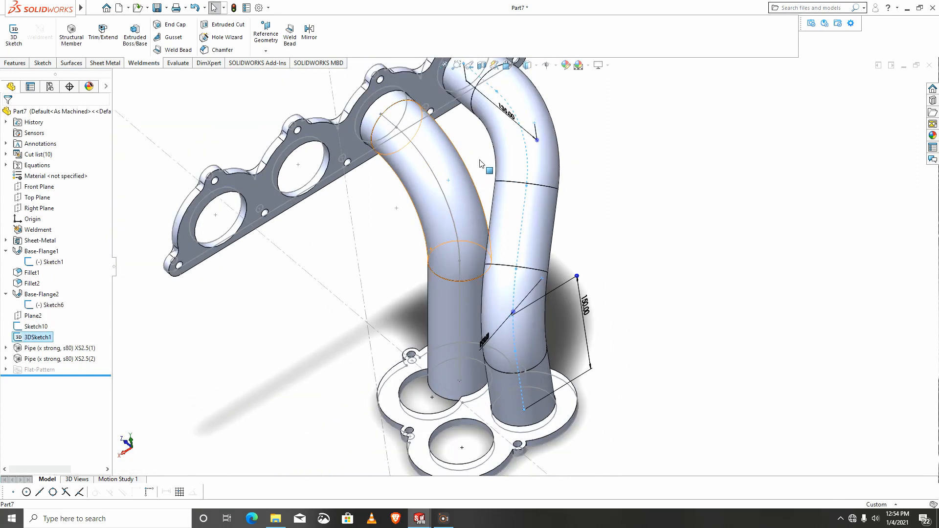
double_click(504, 114)
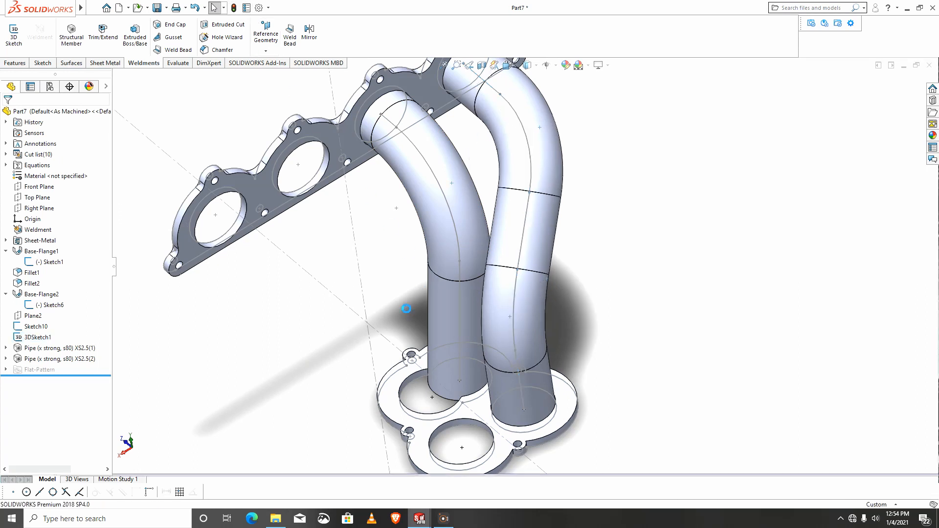
middle_click_drag(407, 309, 469, 305)
scroll(449, 281, "up", 3)
middle_click_drag(278, 271, 317, 307)
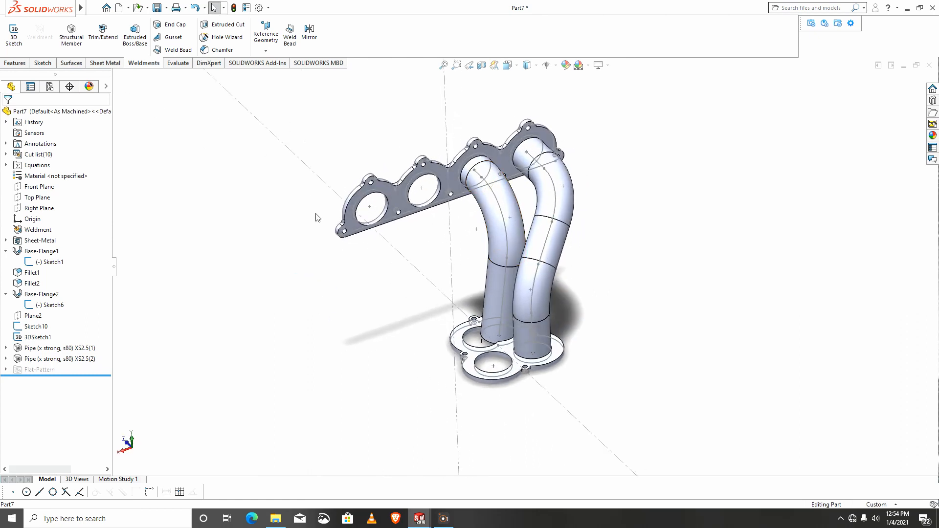
- Hide Sketch1 of the port flange and Sketch6 of the collector flange
left_click(30, 263)
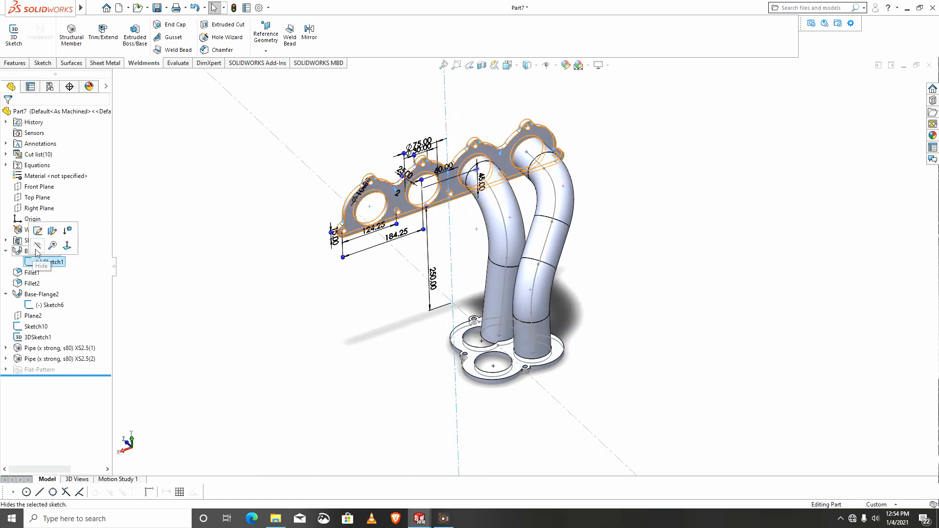
left_click(49, 304)
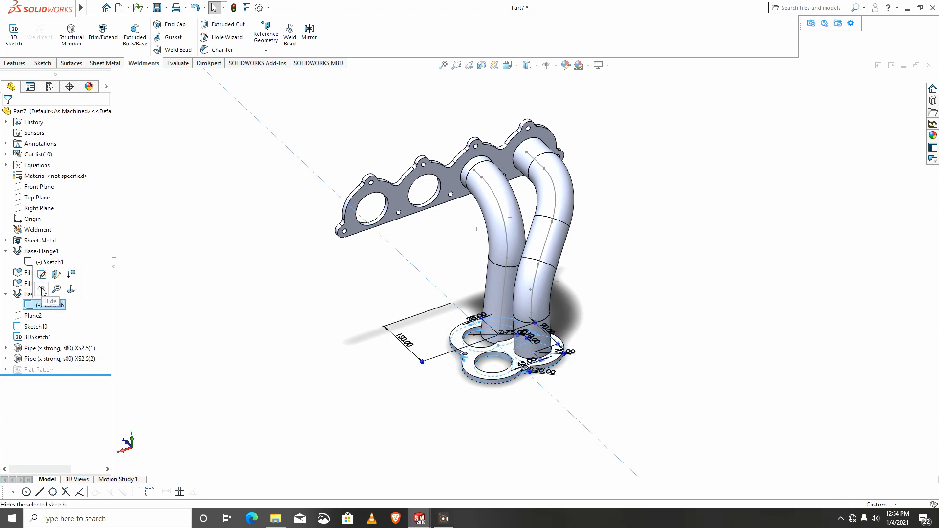
left_click(44, 292)
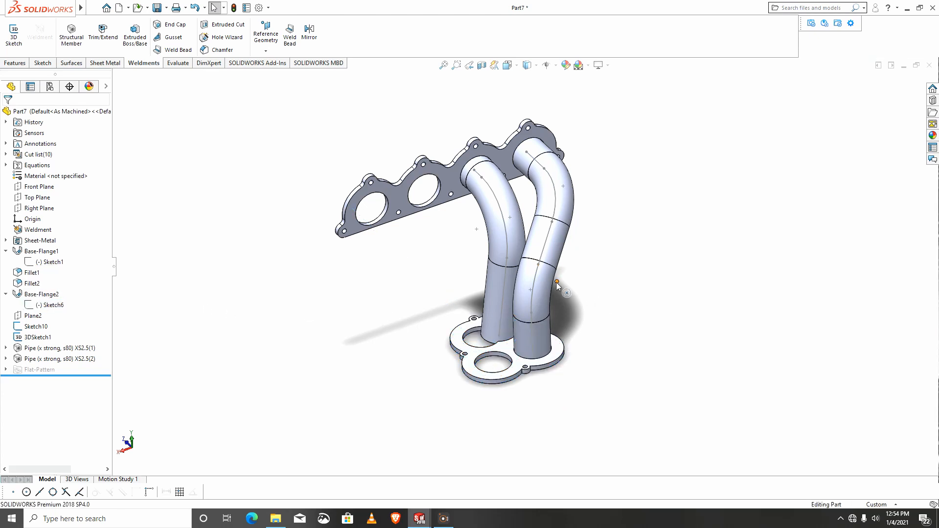
middle_click_drag(506, 251, 470, 255)
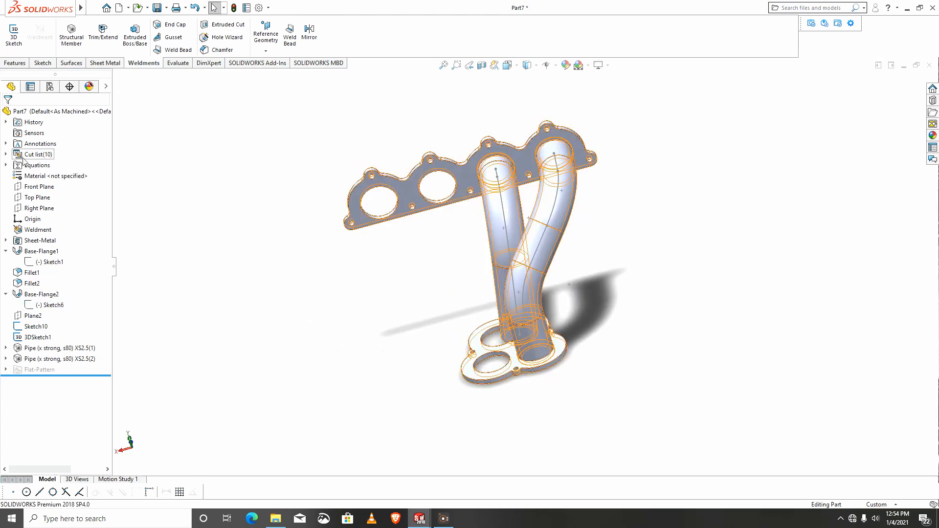
- Mirror all eight pipe bodies of the two existing pipe runs about the Right Plane
left_click(310, 31)
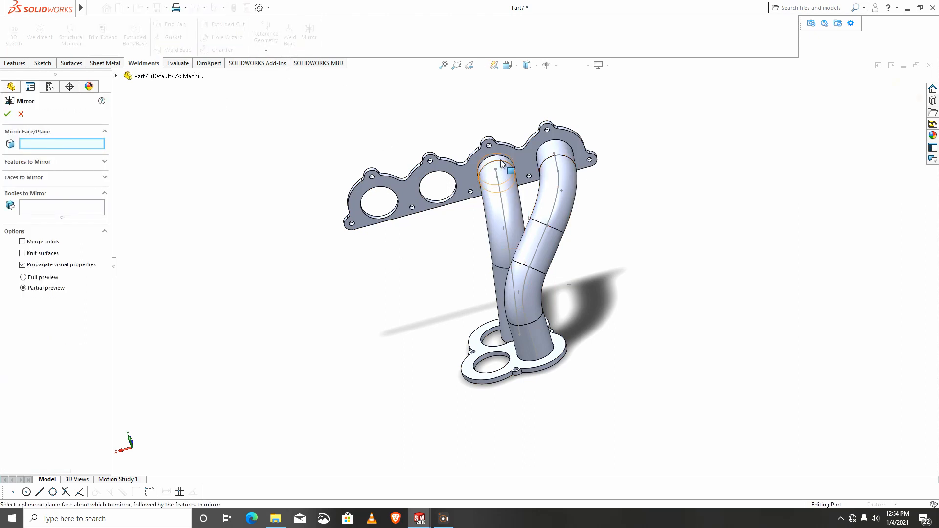
left_click(117, 76)
left_click(153, 175)
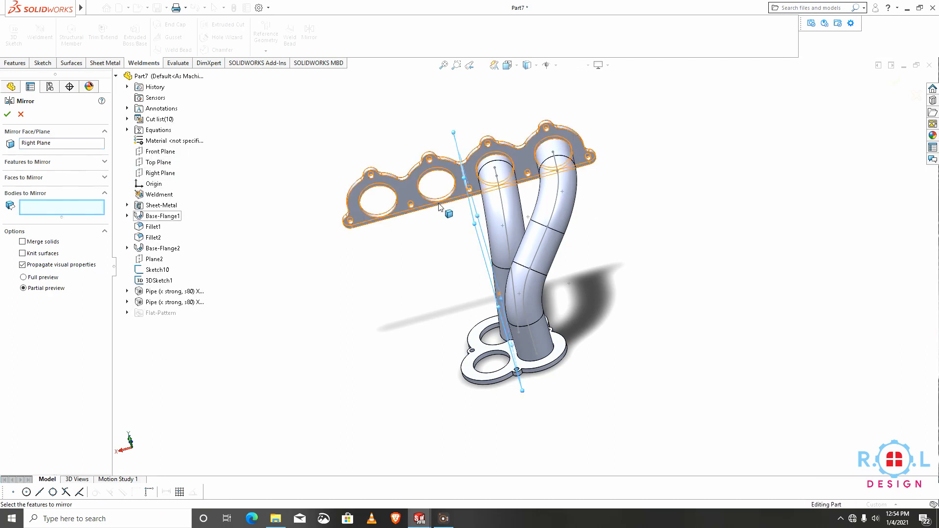
left_click(491, 212)
left_click(562, 211)
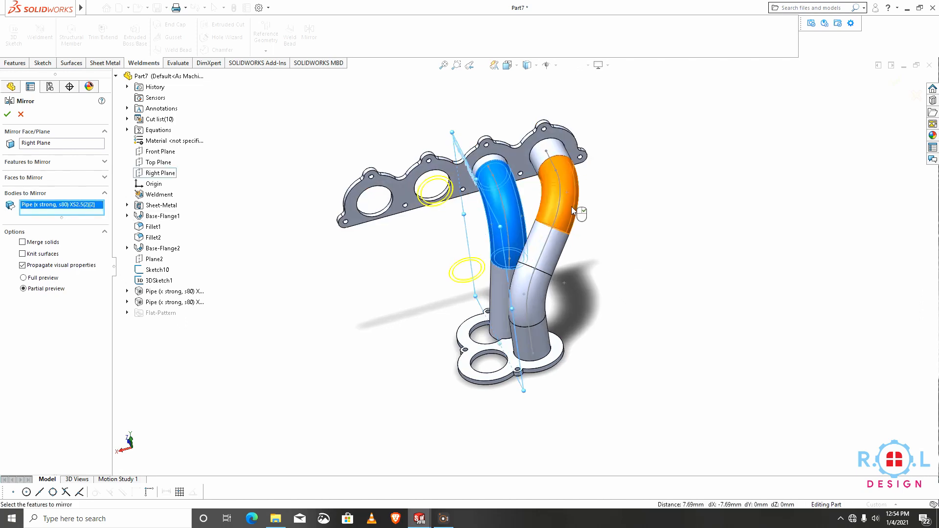
left_click(547, 238)
left_click(550, 150)
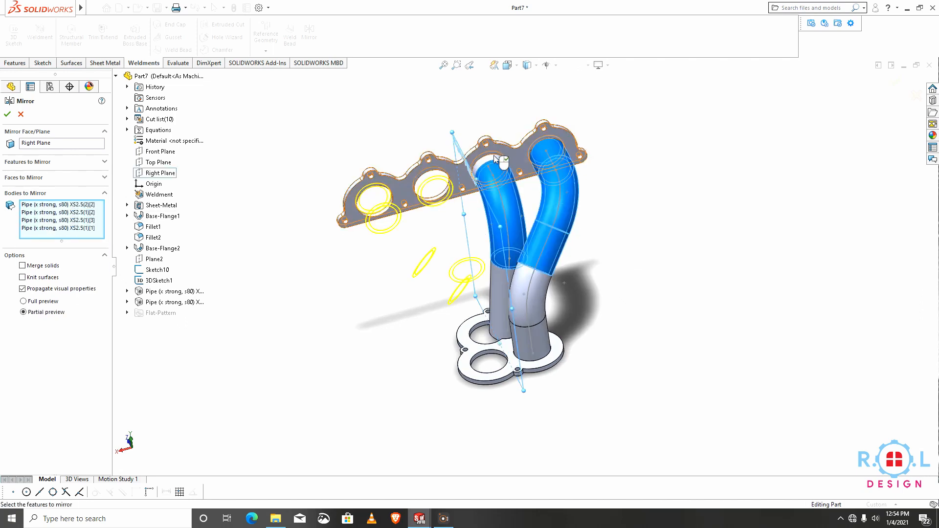
left_click(489, 167)
left_click(533, 308)
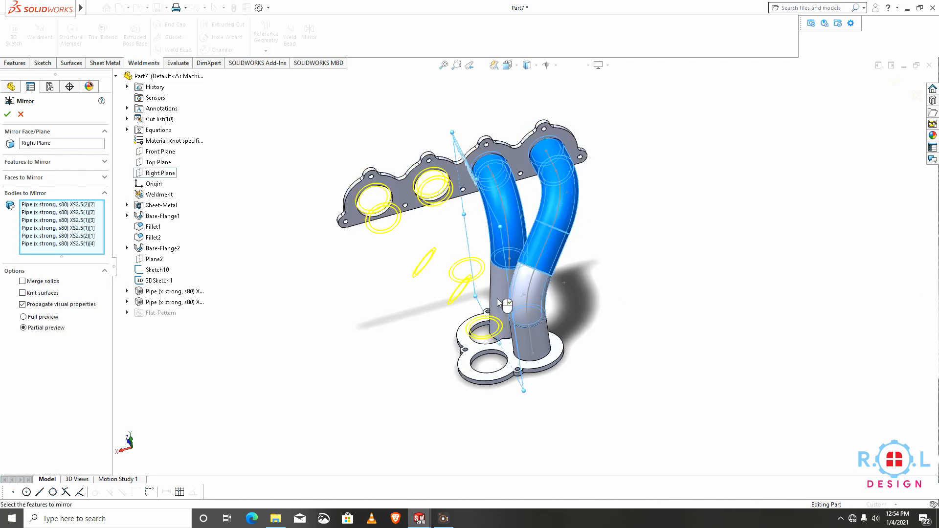
left_click(509, 323)
left_click(536, 340)
middle_click_drag(514, 337, 580, 315)
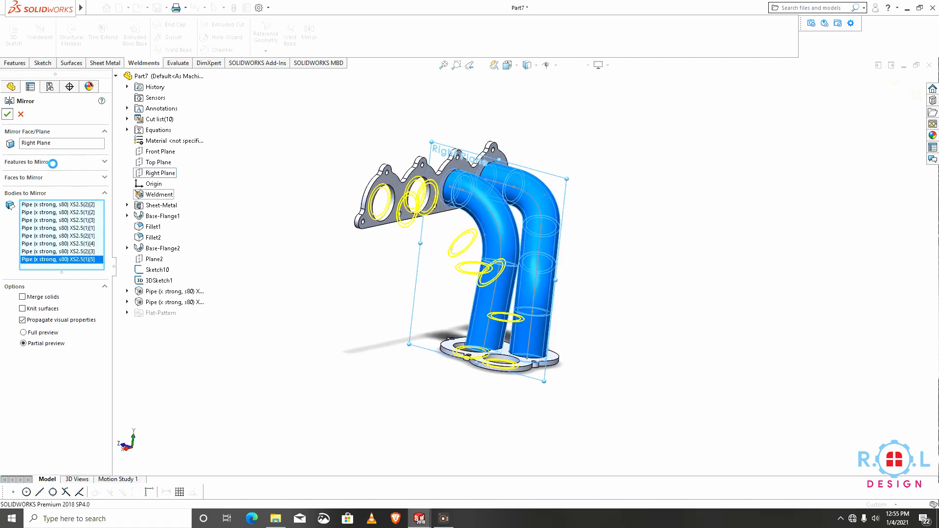
- Hide the path sketches 3DSketch1 and Sketch10 inside the pipes
middle_click_drag(381, 302, 299, 341)
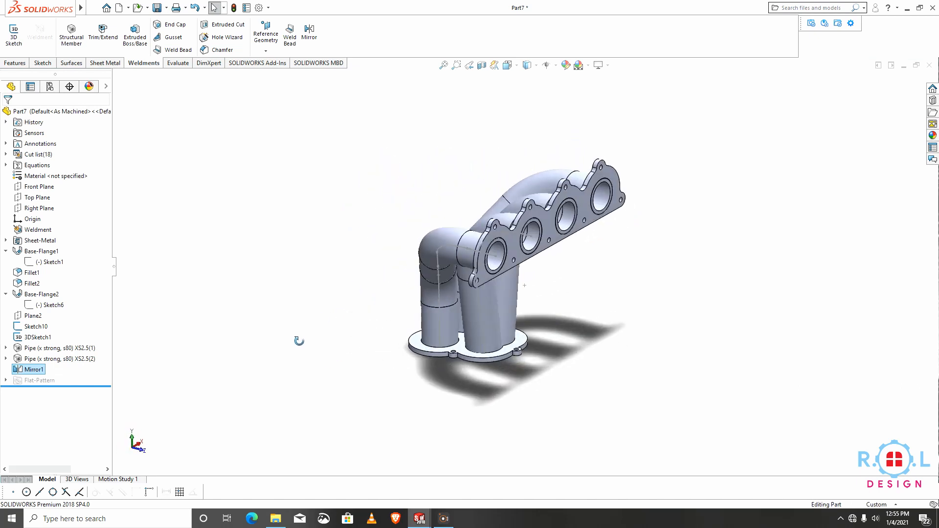
middle_click_drag(515, 301, 494, 311)
scroll(518, 280, "down", 2)
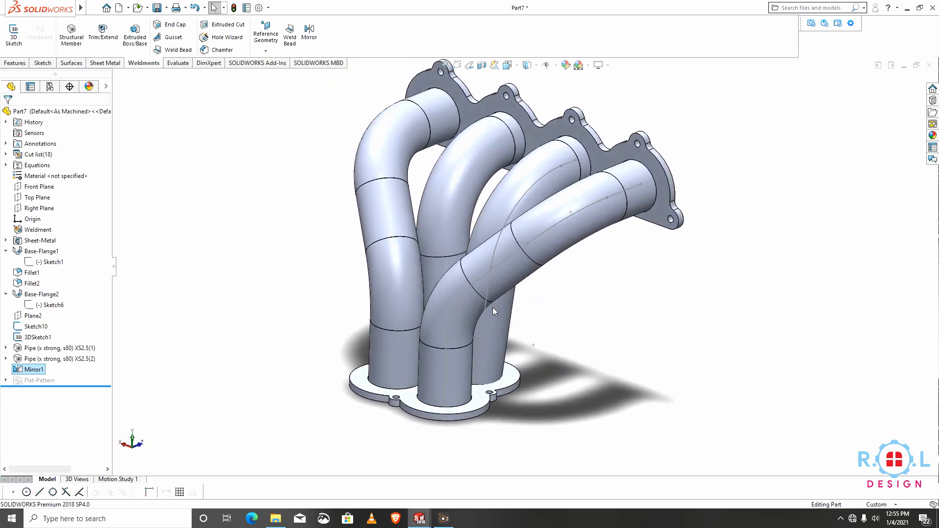
left_click(23, 338)
left_click(32, 327)
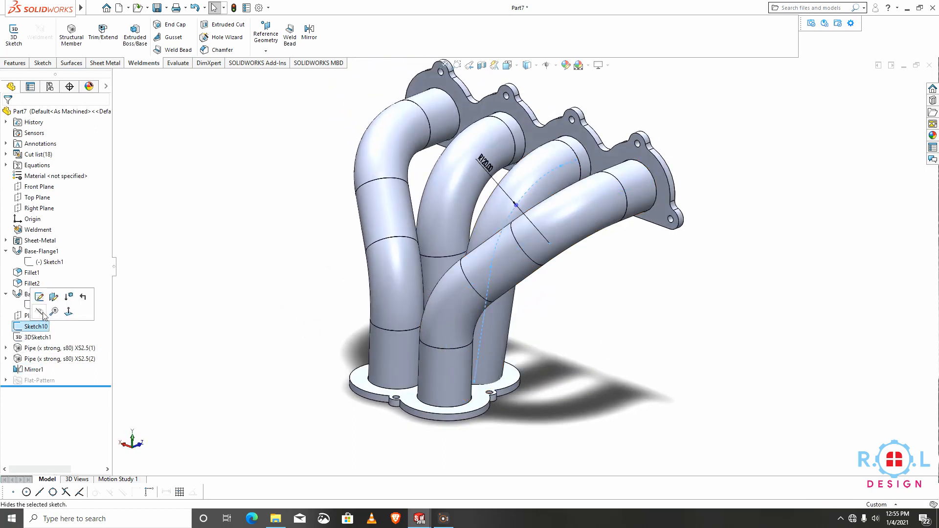
left_click(40, 313)
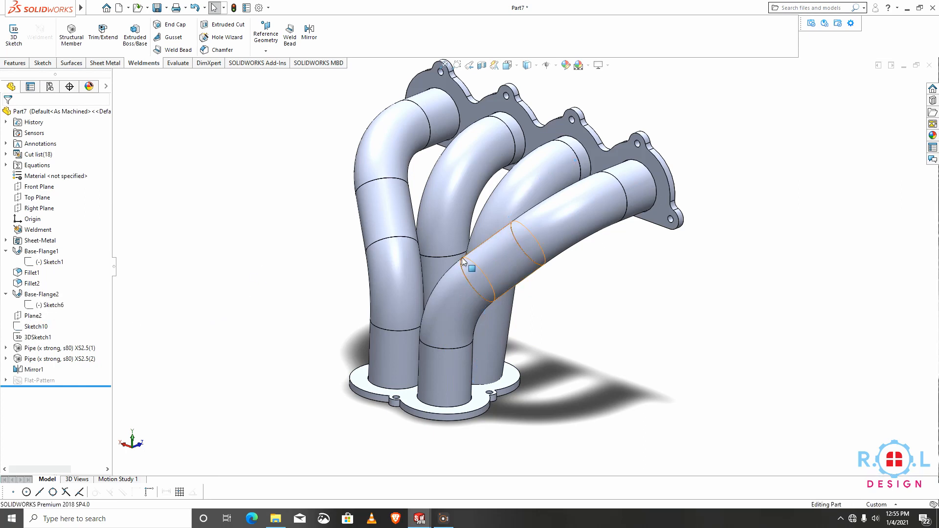
- Trim the lower segments of the two overlapping inner pipes to the collector flange's outer face with Trim/Extend, allowing extension
left_click(104, 35)
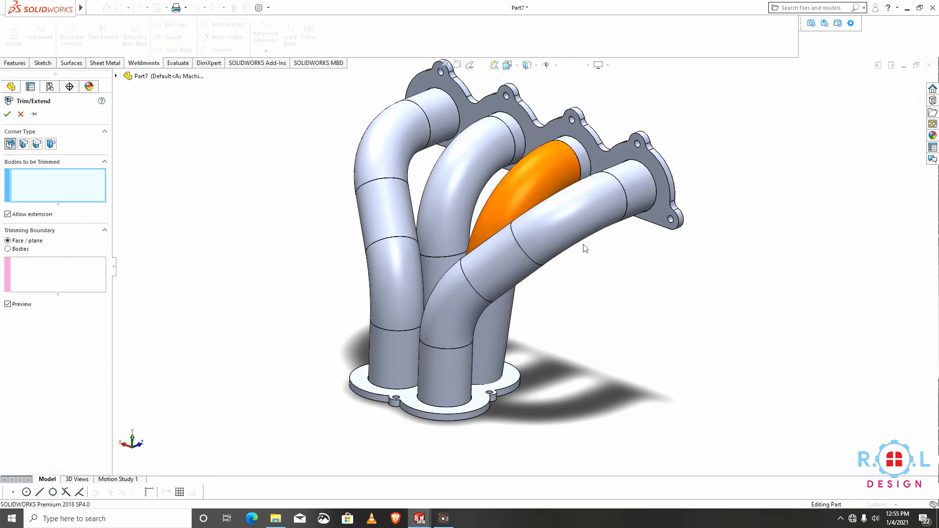
middle_click_drag(581, 247, 497, 274)
scroll(468, 230, "down", 5)
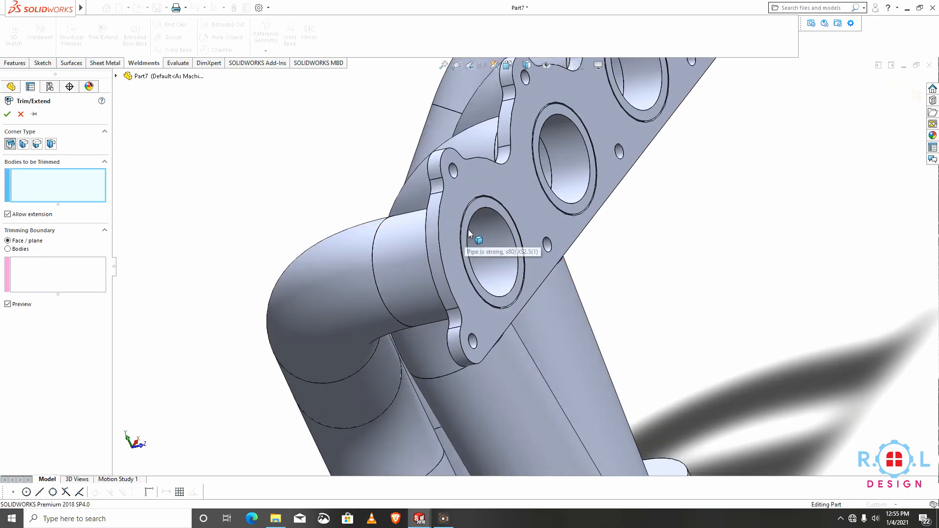
middle_click_drag(462, 238, 464, 266)
scroll(465, 266, "up", 5)
middle_click_drag(566, 337, 562, 342)
scroll(563, 342, "down", 5)
middle_click_drag(545, 259, 548, 316)
scroll(543, 315, "down", 3)
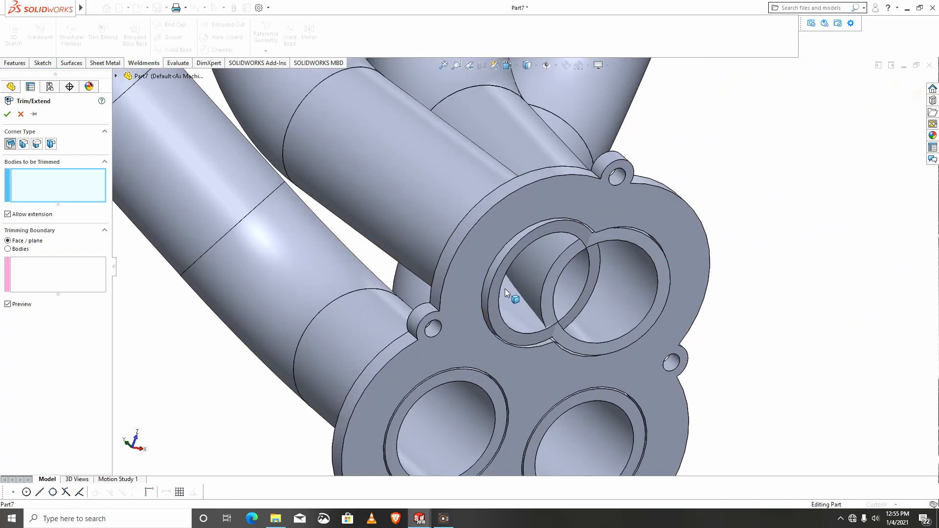
mouse_move(507, 291)
middle_mouse_down()
mouse_move(536, 294)
mouse_move(504, 296)
middle_mouse_up()
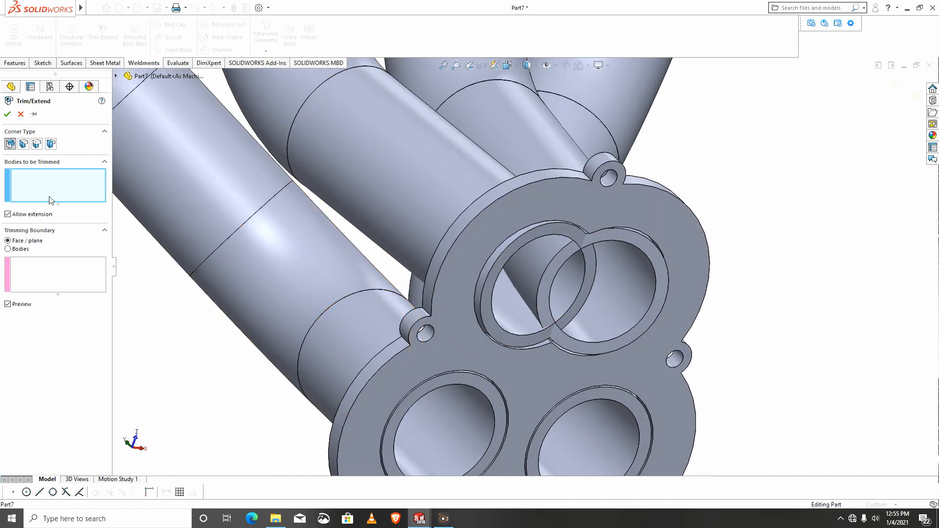
left_click(407, 213)
left_click(520, 142)
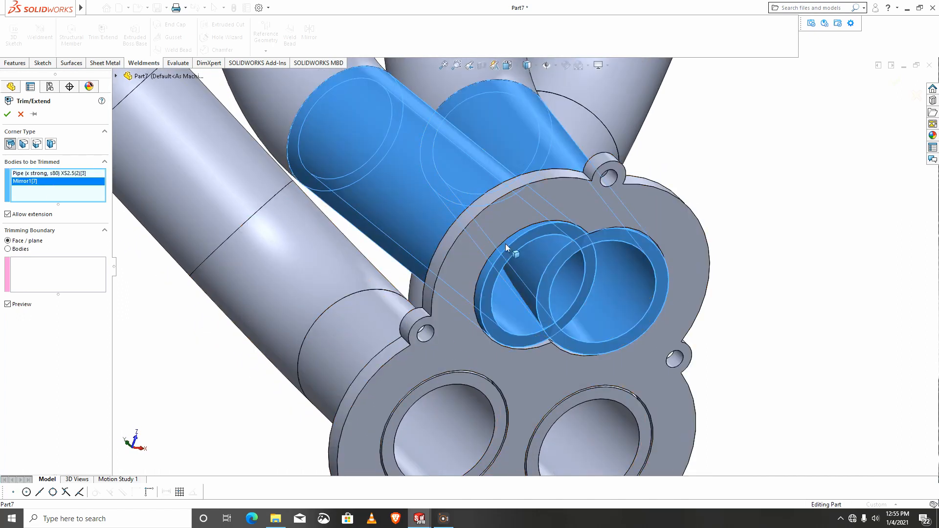
middle_click_drag(506, 244, 553, 216)
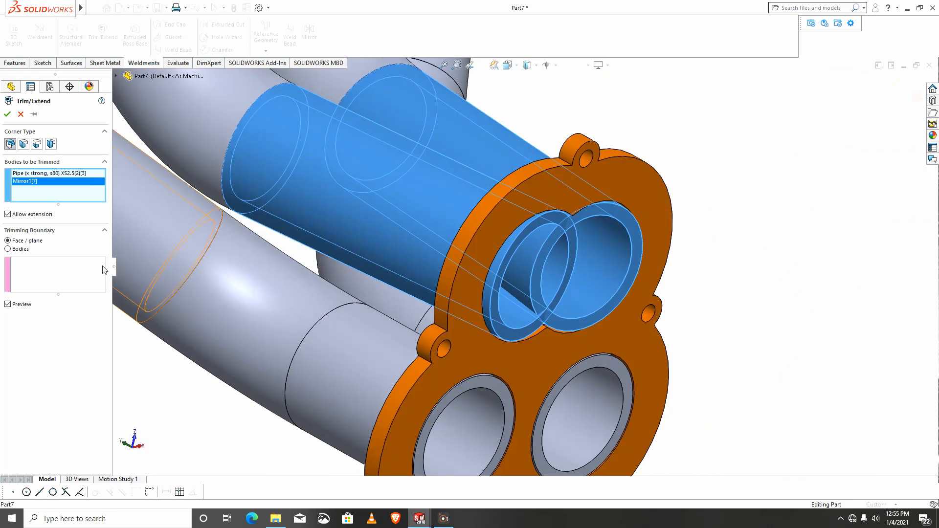
left_click(47, 278)
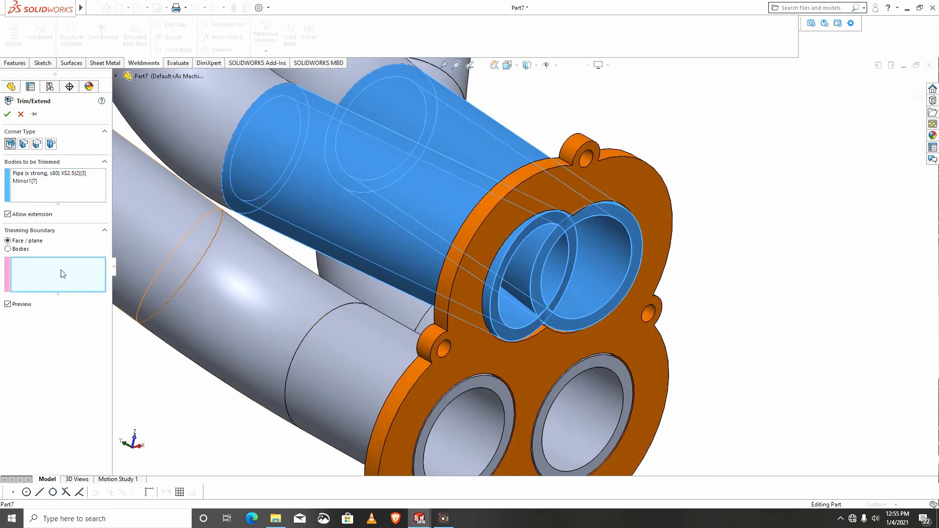
left_click(477, 241)
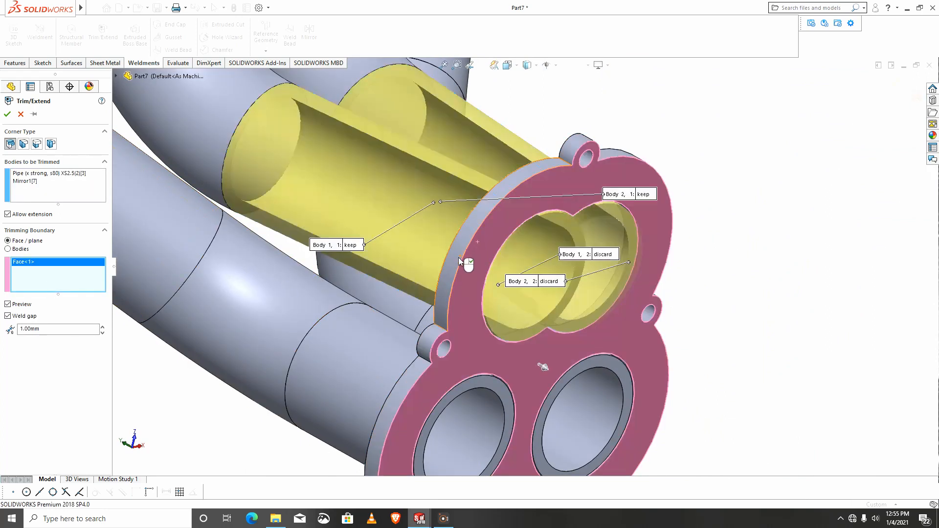
middle_click_drag(472, 309, 382, 338)
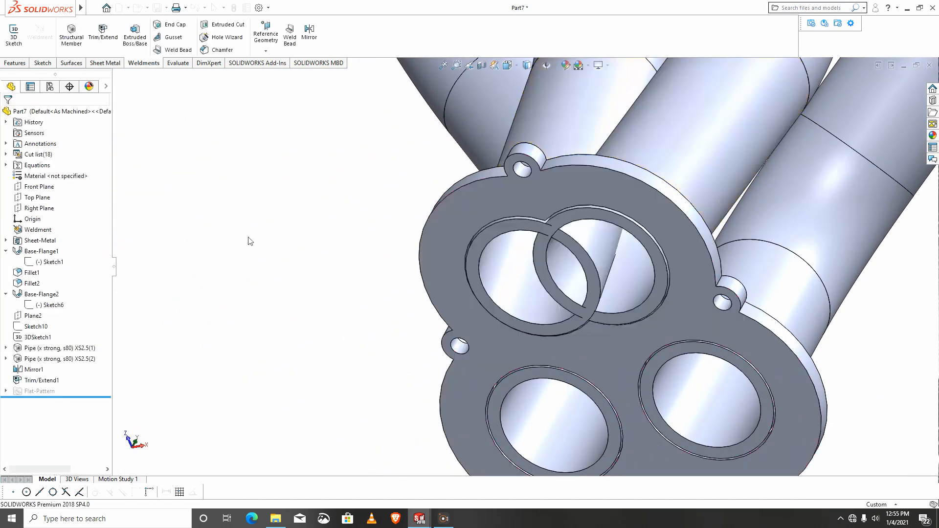
- Inspect where the two inner pipes overlap inside the collector flange opening
mouse_move(558, 245)
middle_mouse_down()
mouse_move(663, 325)
mouse_move(530, 296)
mouse_move(546, 189)
mouse_move(573, 240)
mouse_move(509, 231)
mouse_move(531, 293)
mouse_move(562, 277)
middle_mouse_up()
left_click(573, 248)
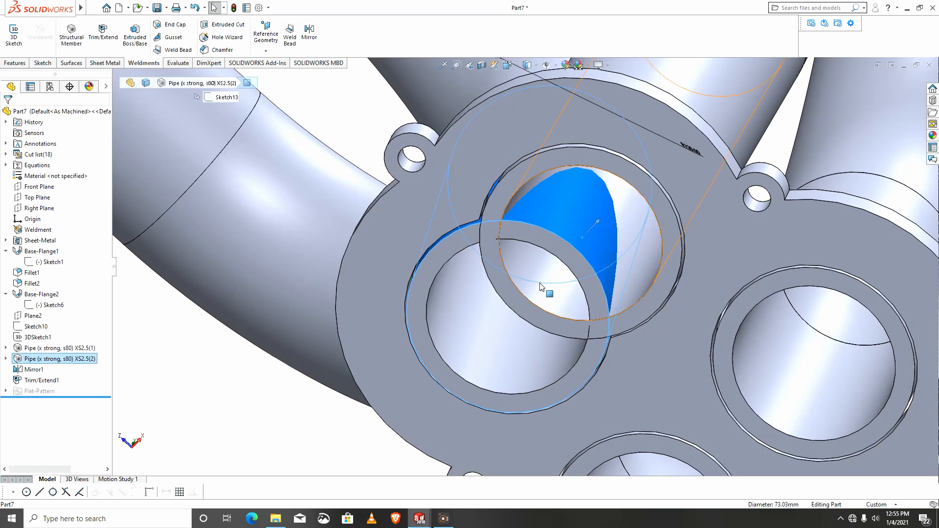
left_click(541, 282)
middle_click_drag(529, 302, 534, 270)
scroll(533, 270, "up", 5)
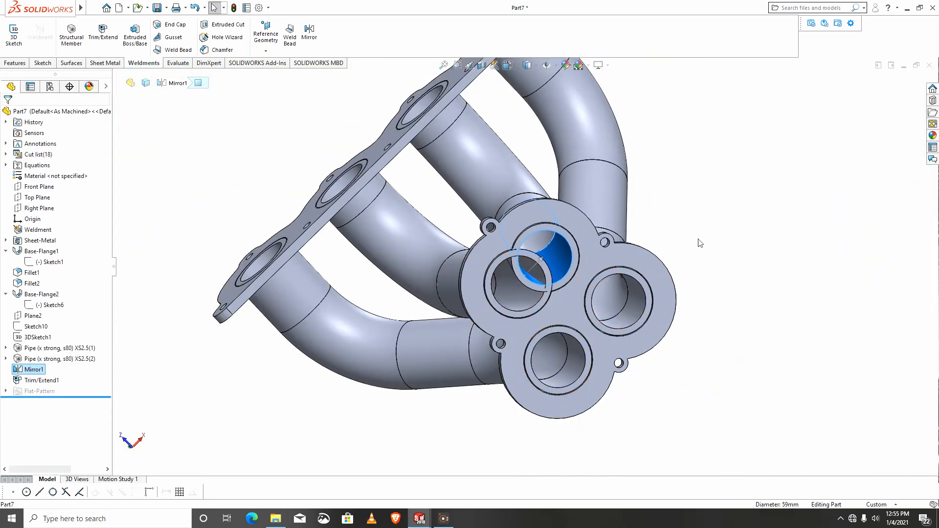
left_click(591, 291)
middle_click_drag(591, 291, 471, 235)
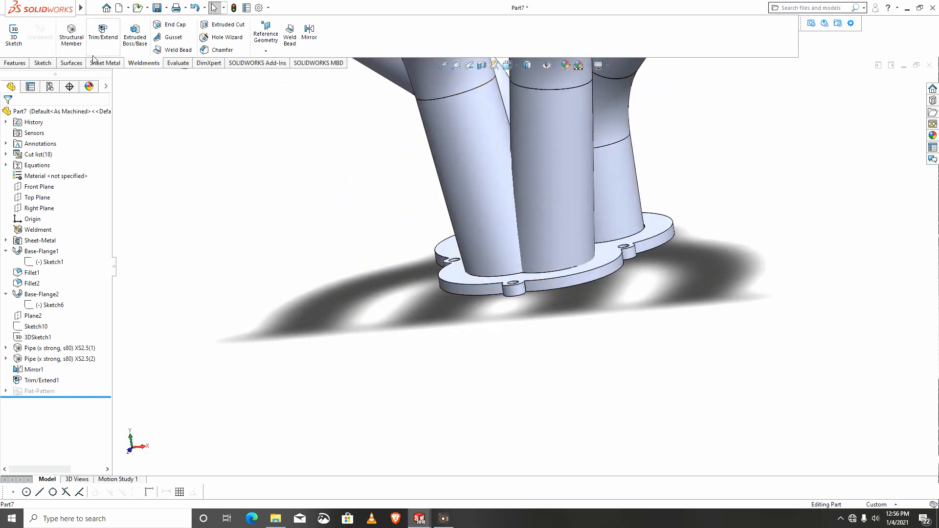
left_click(103, 32)
middle_click_drag(441, 122, 462, 138)
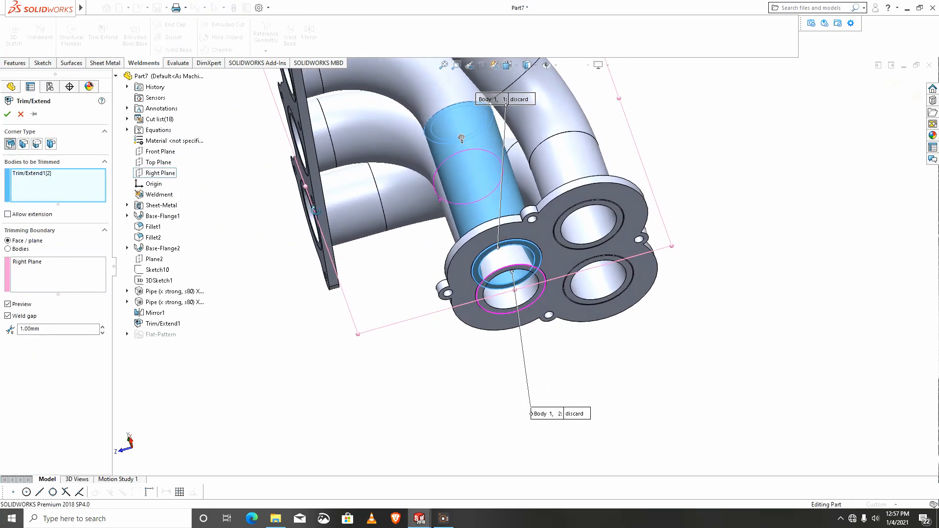
middle_click_drag(316, 210, 320, 248)
left_click(9, 115)
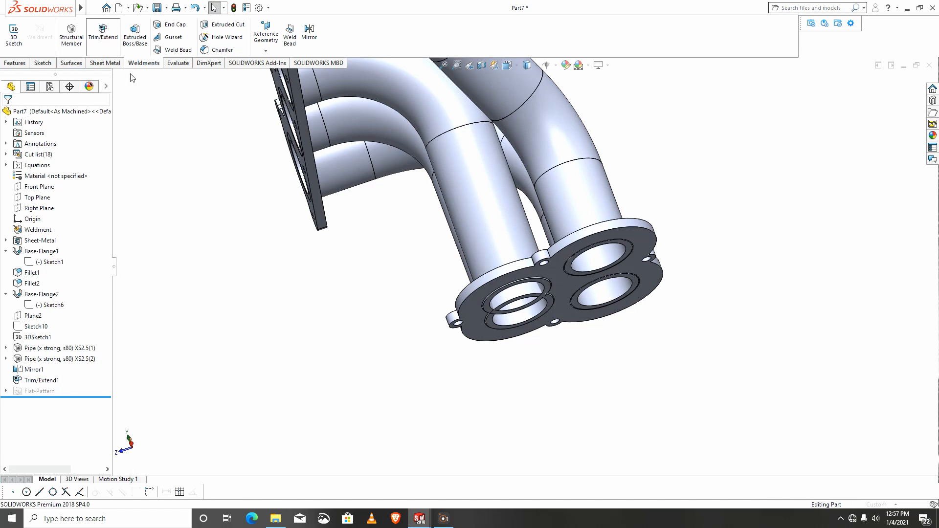
- Trim the mirrored inner pipe's lower segment at the Right Plane with Trim/Extend, turning extension off
middle_click_drag(467, 238, 513, 262)
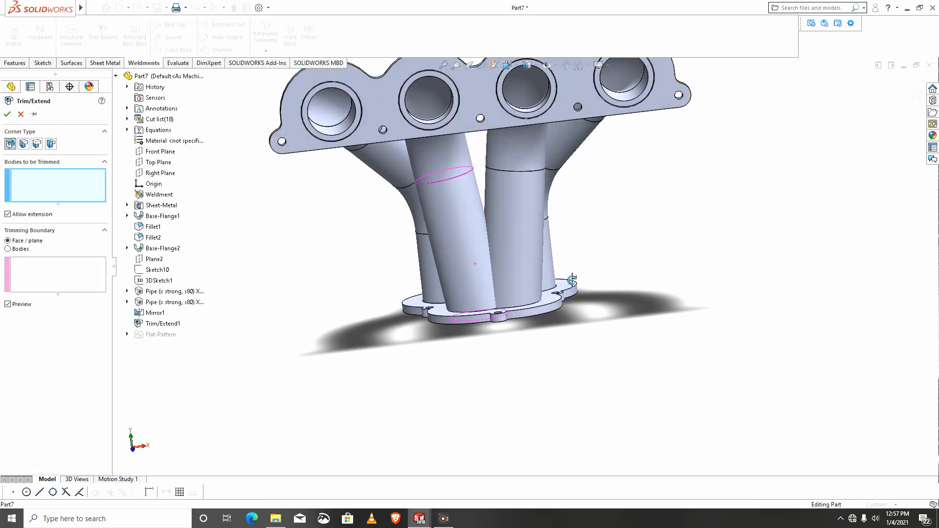
left_click(521, 262)
left_click(55, 273)
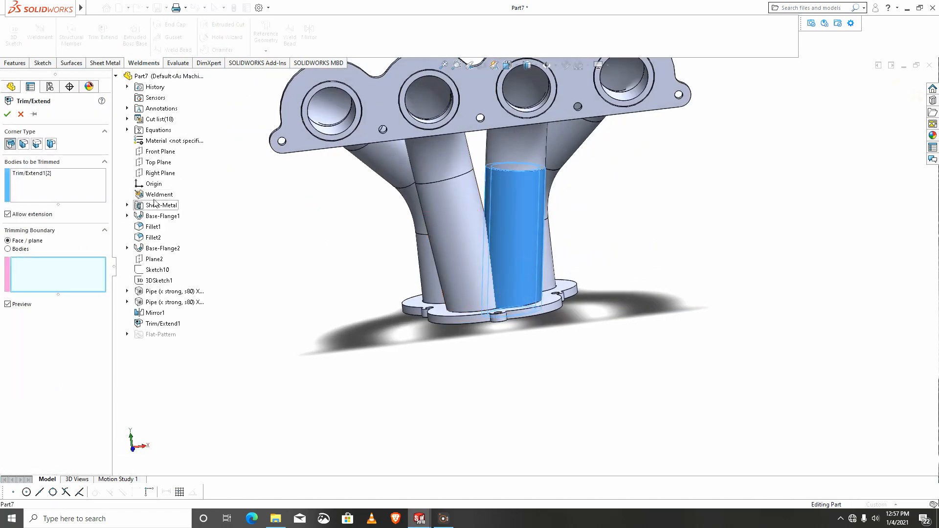
left_click(160, 174)
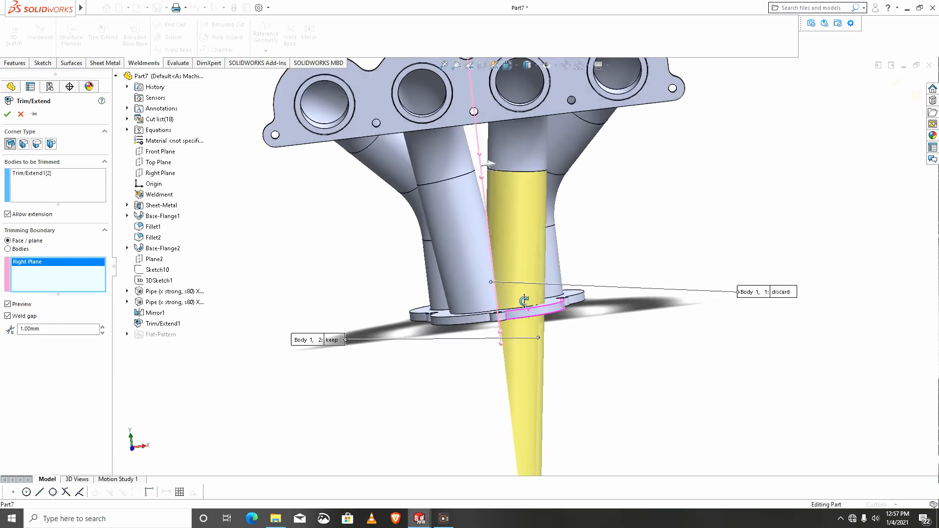
left_click(7, 214)
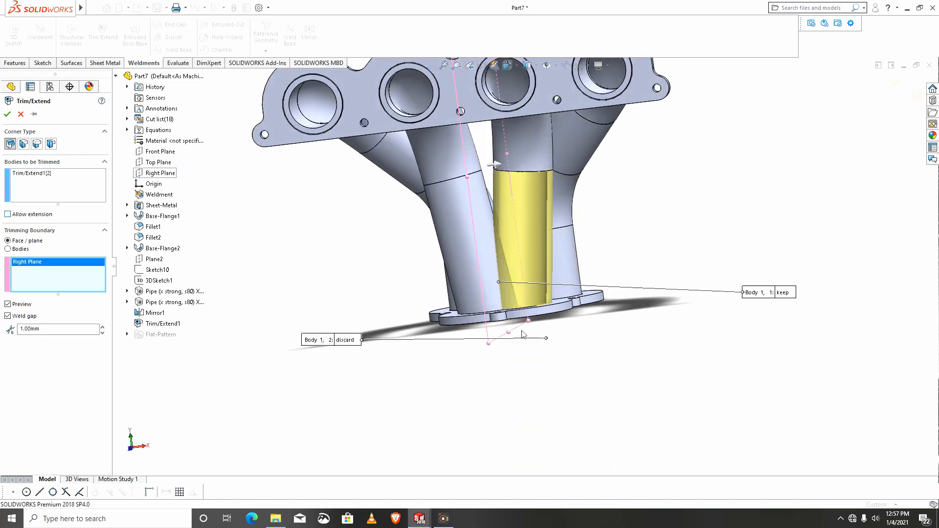
middle_click_drag(523, 334, 543, 333)
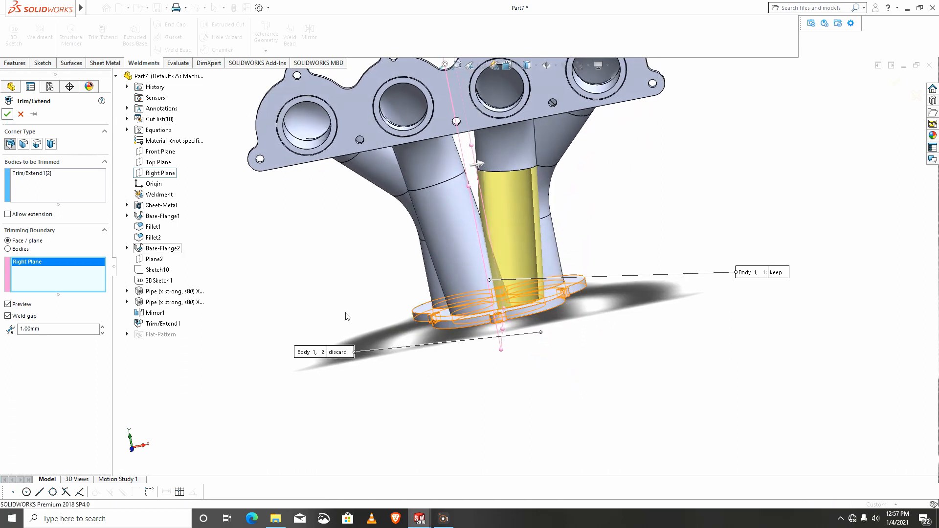
key("Return")
- Trim the original inner pipe's lower segment at the Right Plane with Trim/Extend, turning extension off
middle_click_drag(505, 367, 268, 195)
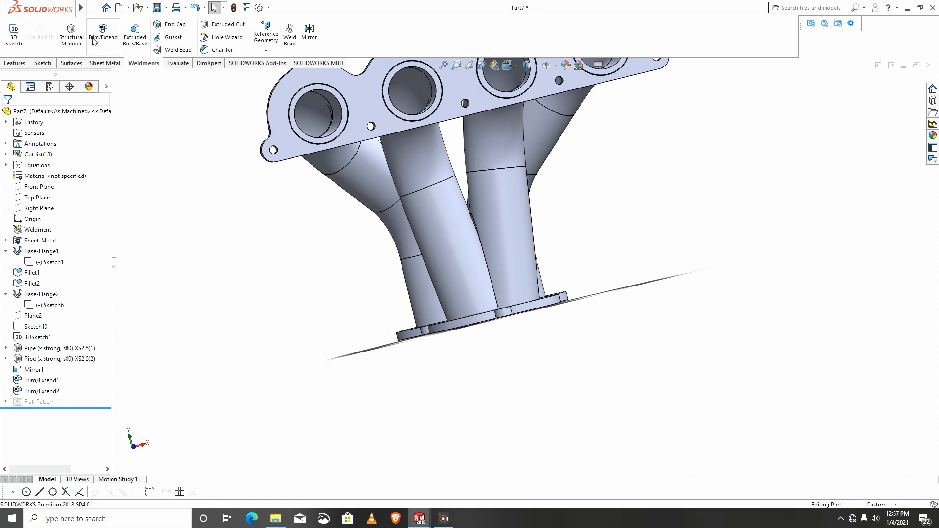
key("Return")
left_click(467, 263)
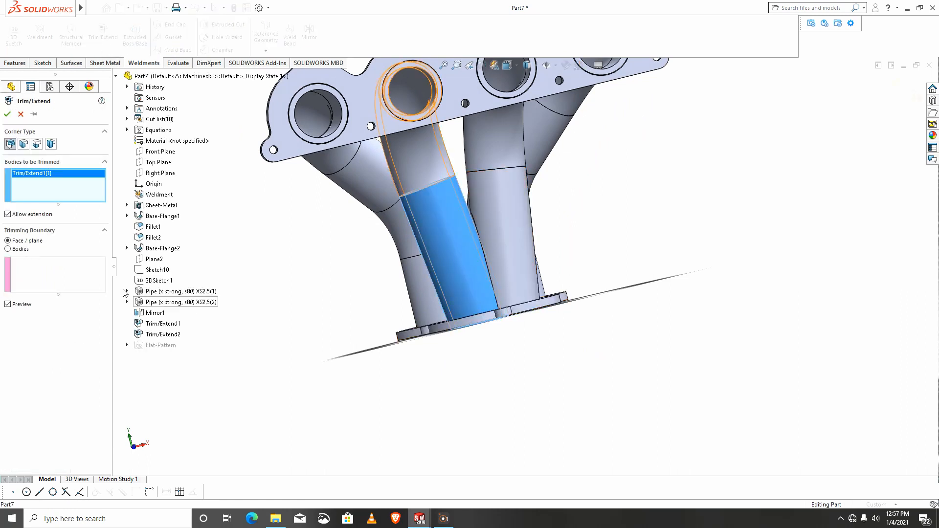
left_click(38, 280)
left_click(157, 173)
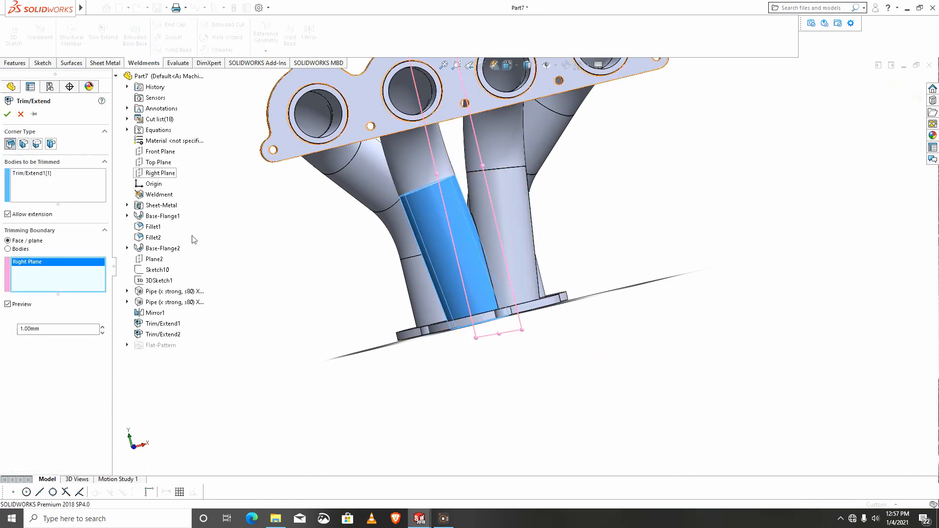
left_click(12, 217)
middle_click_drag(331, 330, 315, 315)
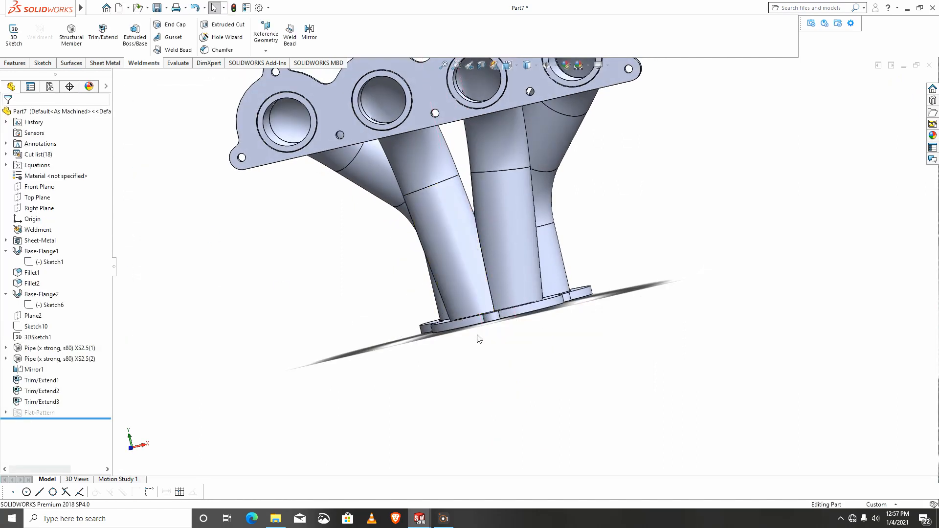
- Fillet the eight vertical edges where the collector flange's four bolt tabs meet its rim with a 5 mm symmetric radius
middle_click_drag(479, 336, 497, 303)
scroll(506, 371, "down", 2)
scroll(565, 318, "up", 3)
scroll(551, 290, "down", 3)
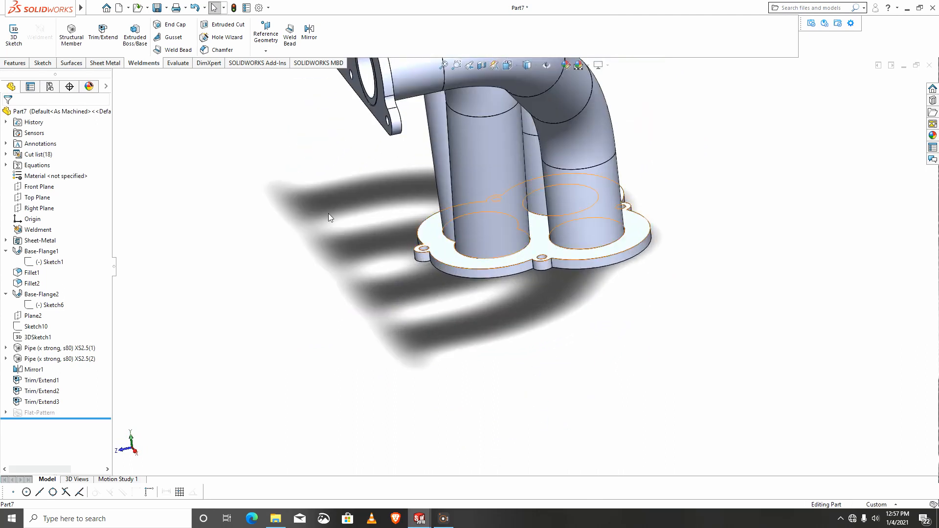
left_click(7, 65)
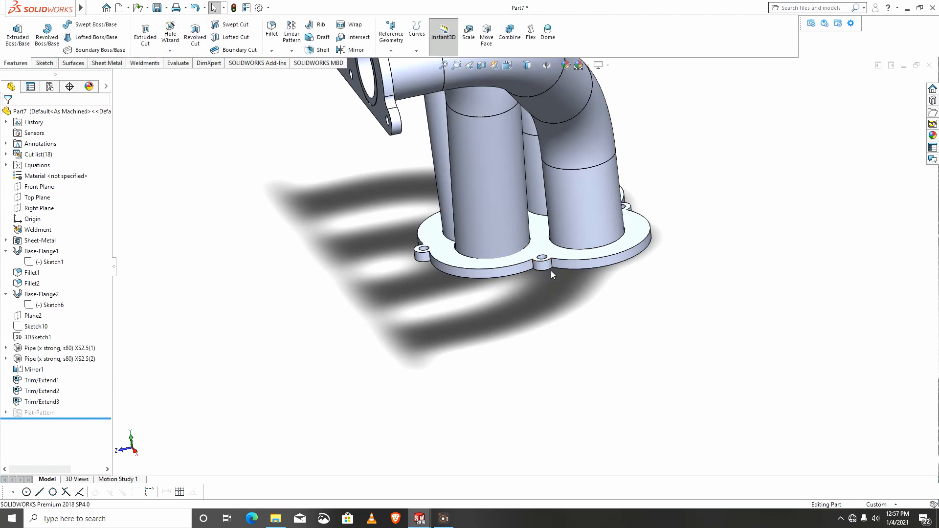
scroll(551, 274, "down", 2)
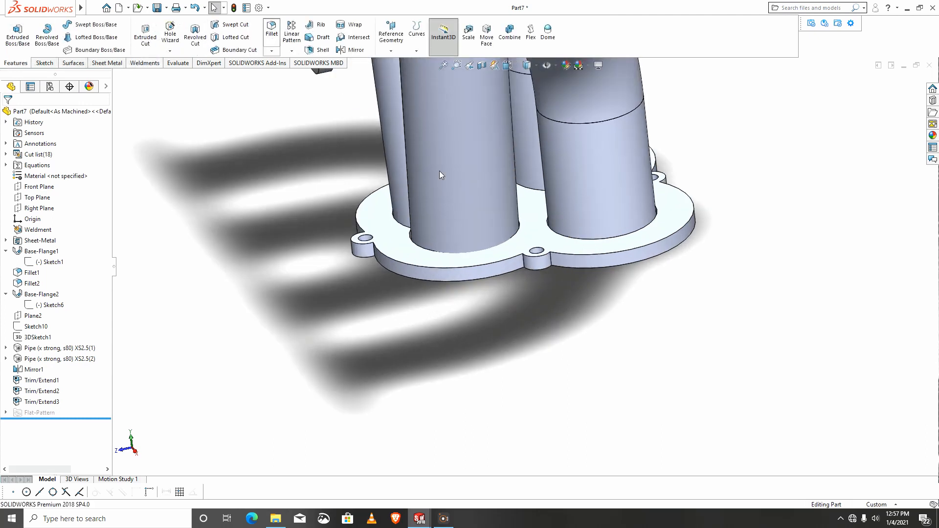
scroll(560, 257, "down", 1)
left_click(548, 260)
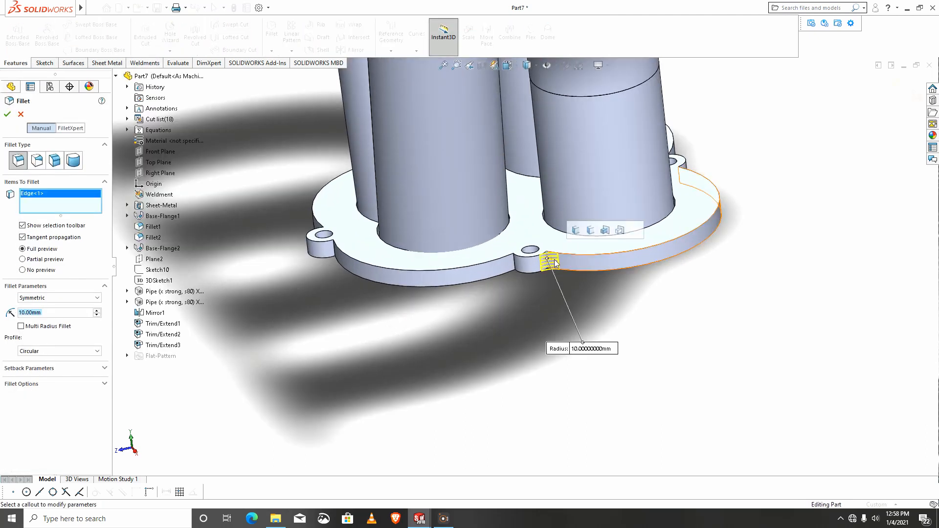
left_click(578, 231)
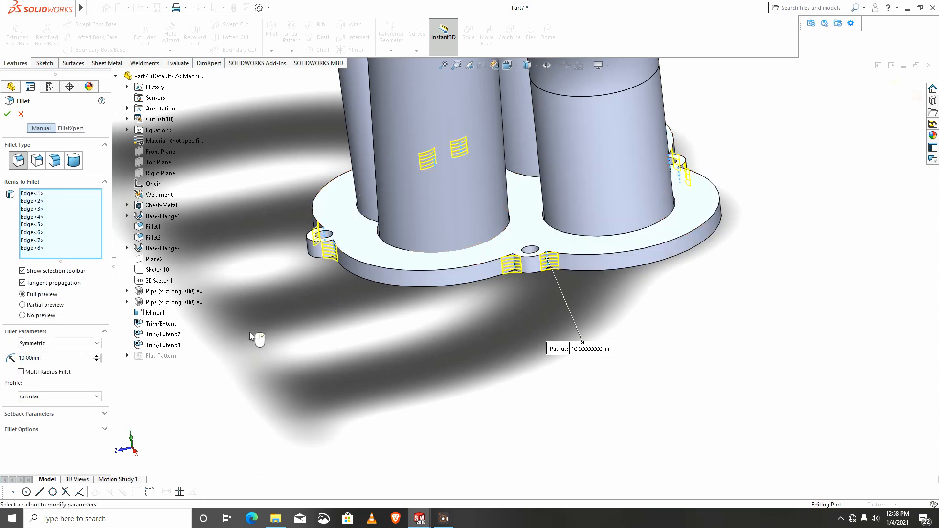
middle_click_drag(486, 313, 544, 345)
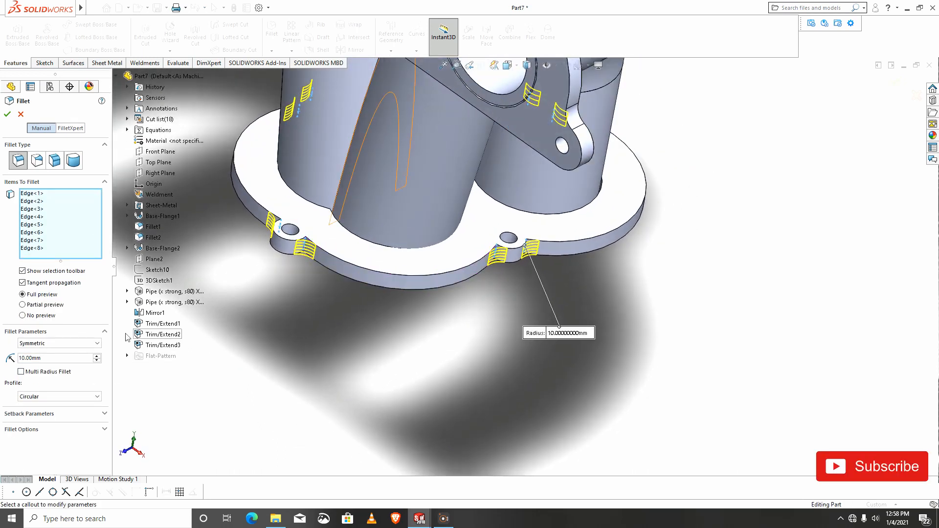
left_click_drag(45, 358, 9, 364)
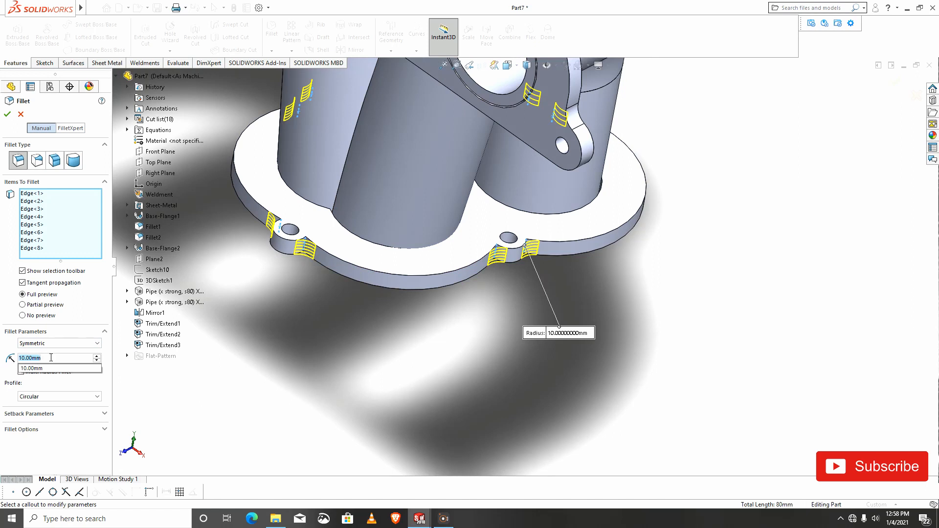
type("5")
key("Return")
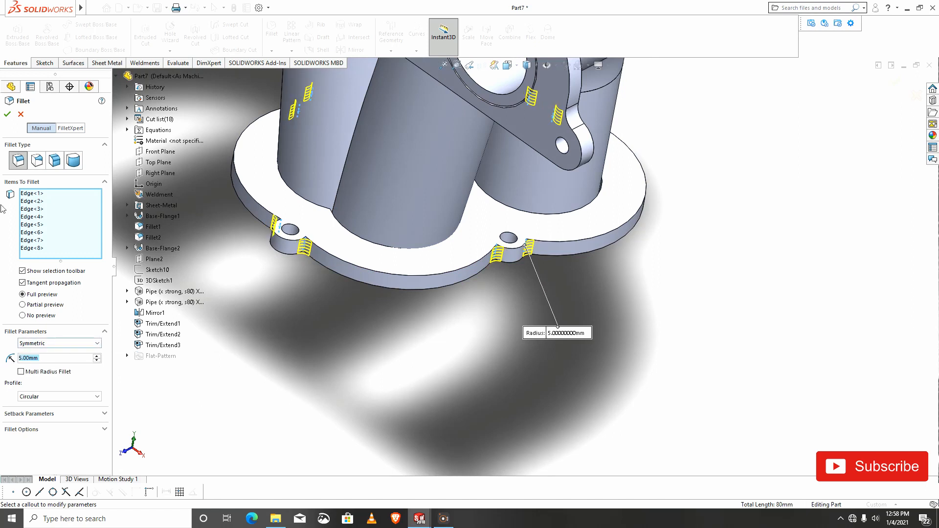
left_click(8, 116)
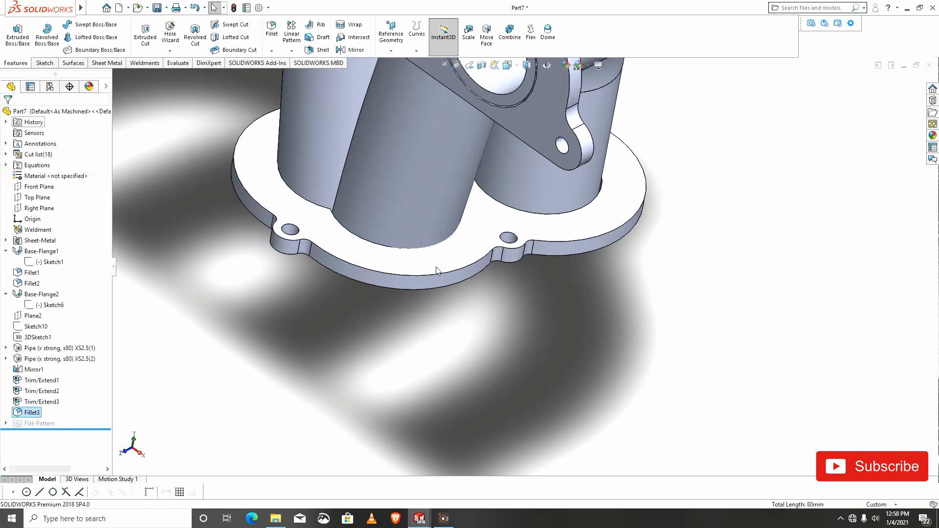
- Change the model's display style to Shaded without edges
scroll(437, 271, "up", 10)
middle_click_drag(460, 190, 489, 119)
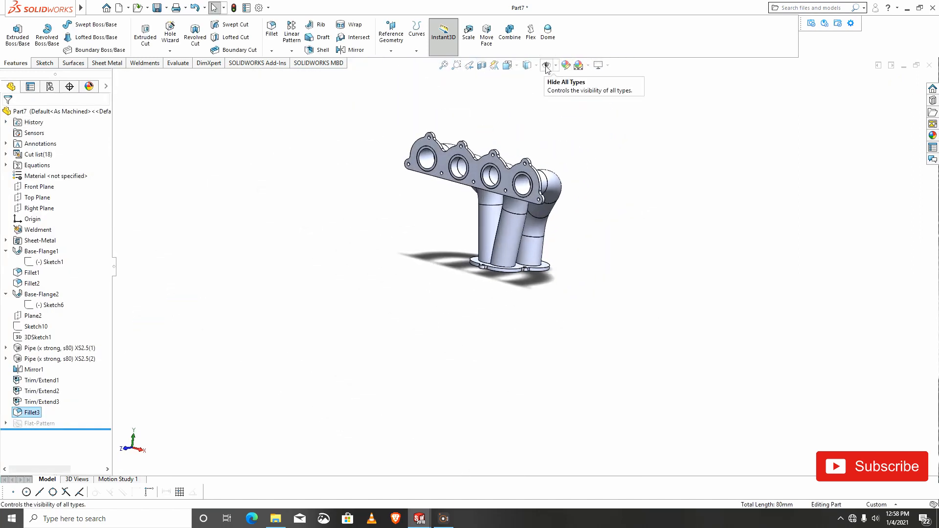
left_click(528, 65)
left_click(529, 93)
scroll(527, 191, "down", 1)
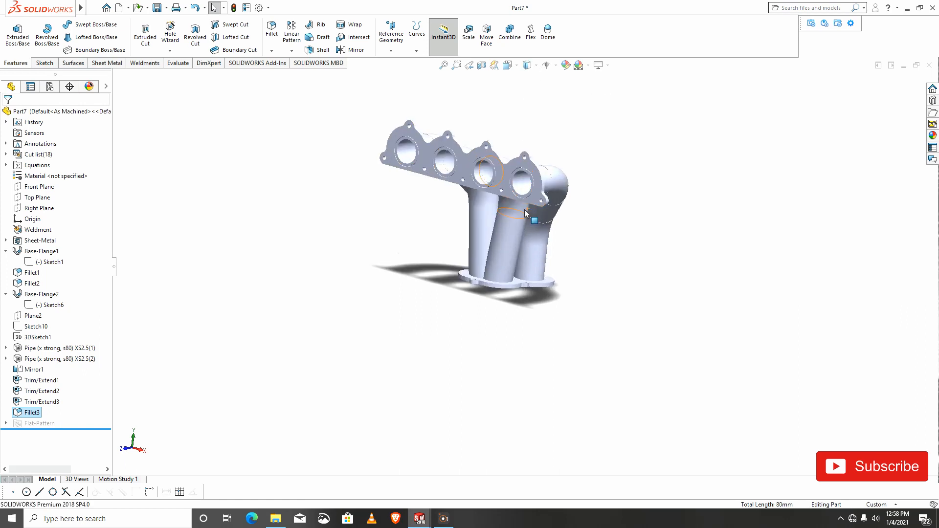
- Examine the complete manifold from several sides, including the pipe bends, the port flange and the collector flange
middle_click_drag(525, 210, 346, 271)
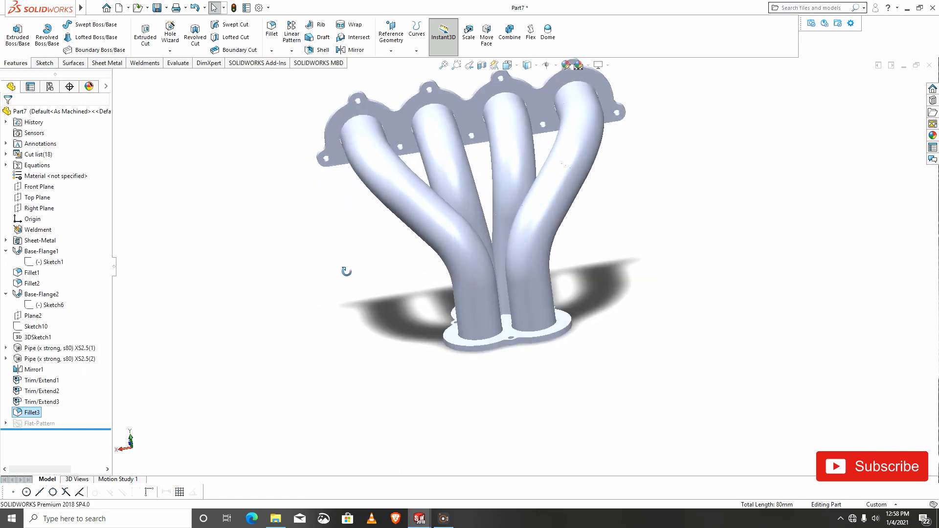
scroll(460, 278, "down", 3)
middle_click_drag(480, 281, 630, 263)
scroll(630, 263, "up", 3)
scroll(639, 206, "down", 1)
middle_click_drag(640, 205, 470, 274)
middle_click_drag(492, 316, 460, 287)
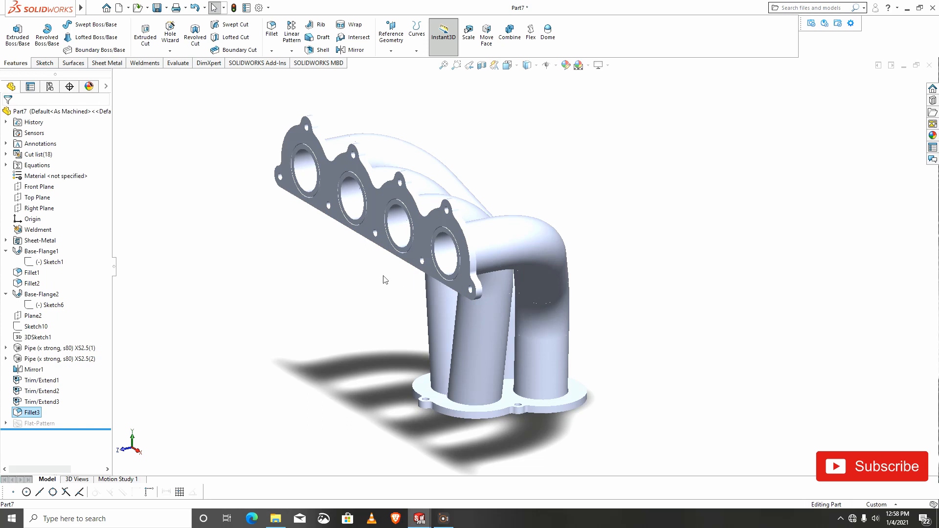
scroll(326, 227, "down", 2)
middle_click_drag(356, 230, 369, 241)
scroll(480, 323, "up", 3)
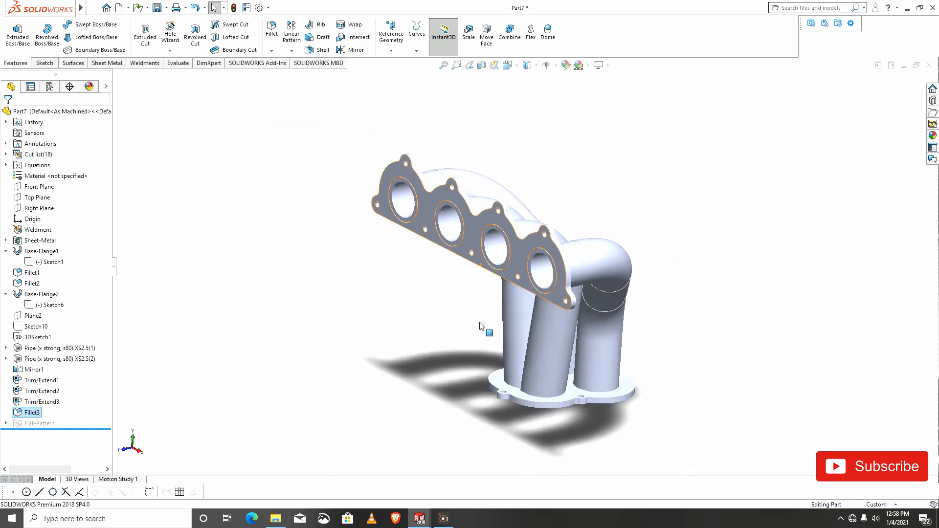
middle_click_drag(480, 326, 595, 396)
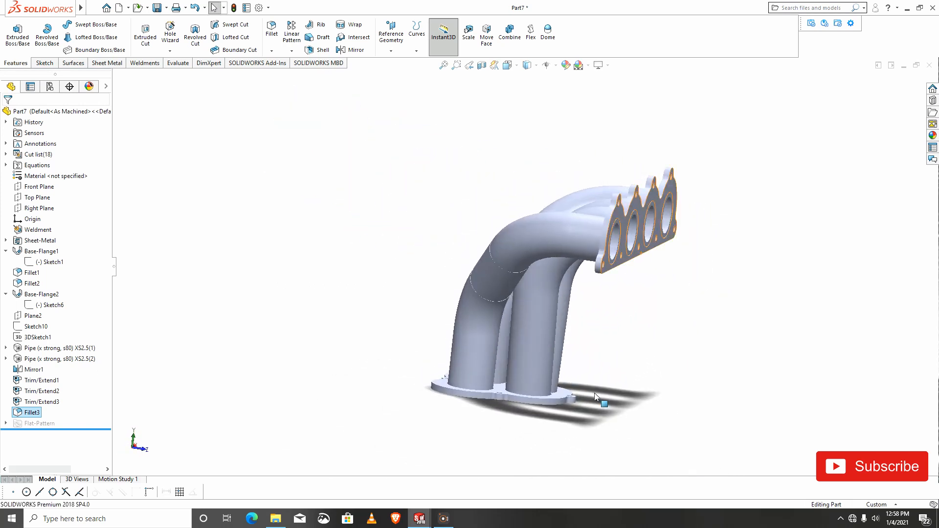